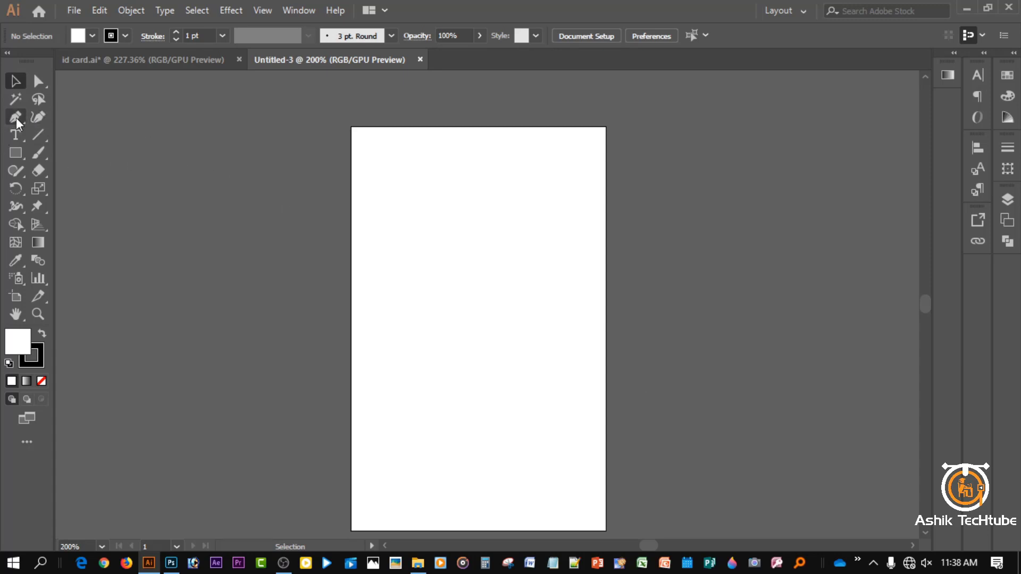
- Pen-draw a closed curved band from the card's left edge to its right edge, with no stroke
drag(16, 121, 70, 121)
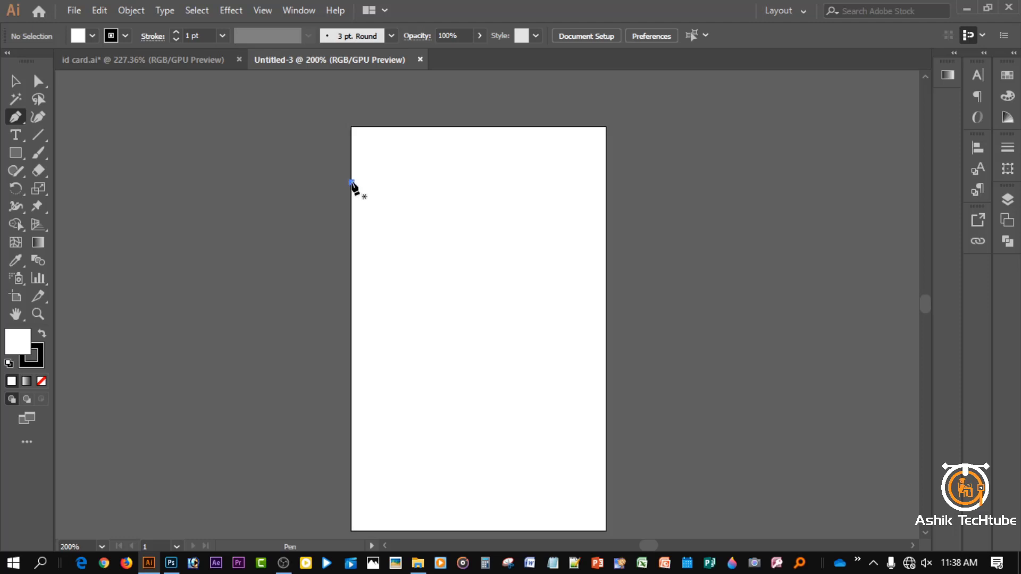
click(352, 182)
drag(606, 235, 806, 181)
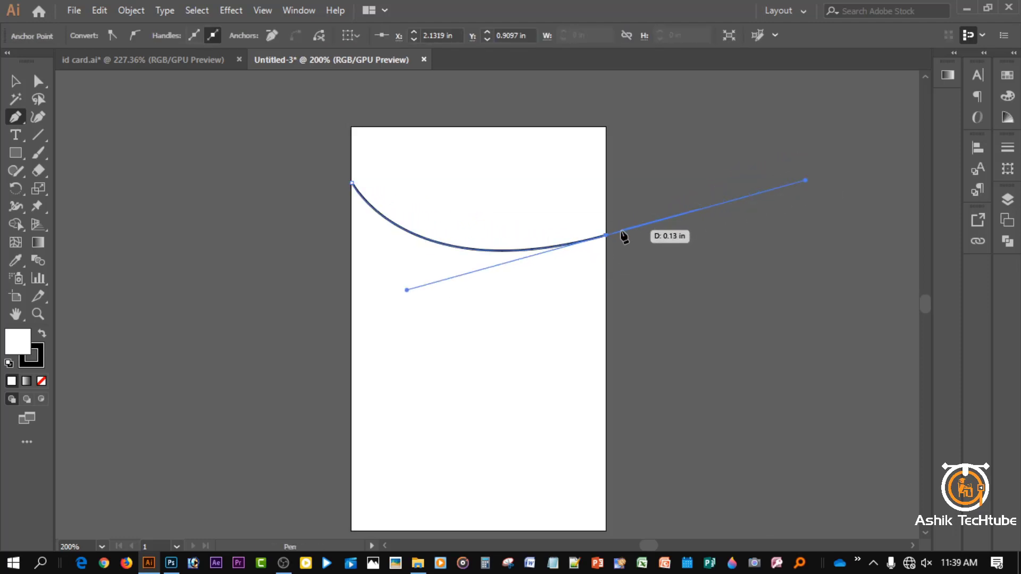
click(41, 381)
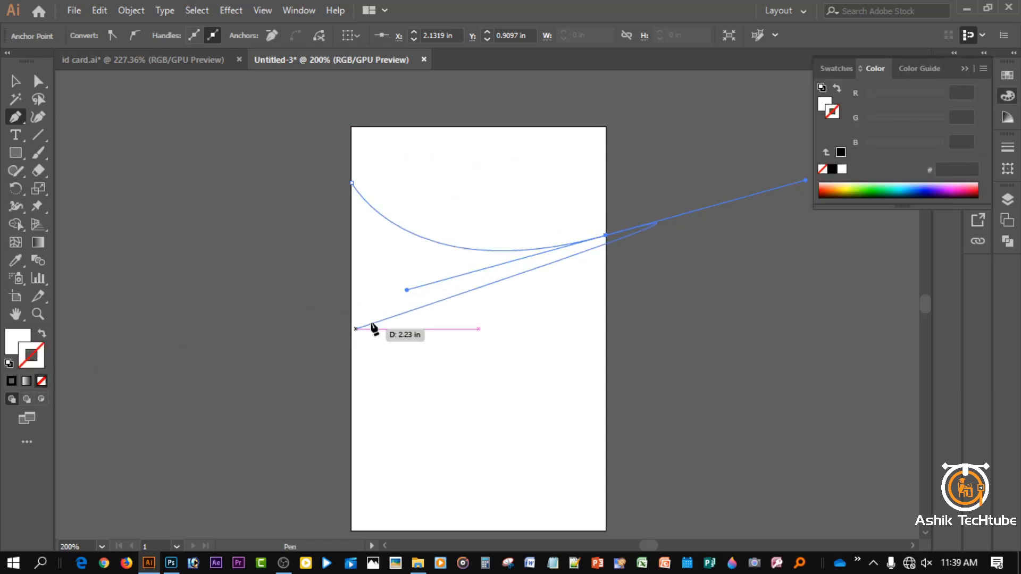
click(606, 235)
scroll(606, 240, up, 1)
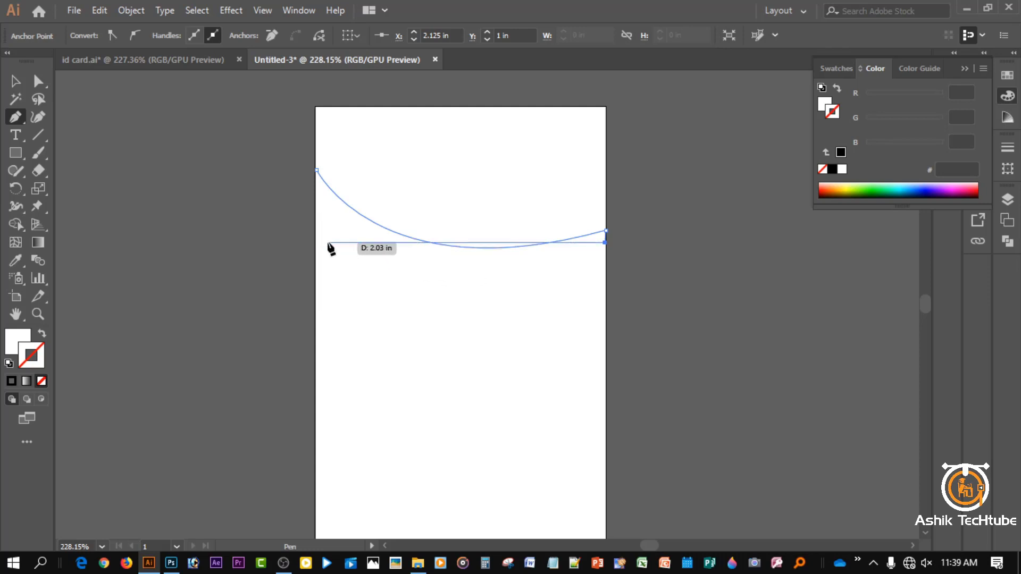
drag(317, 225, 157, 120)
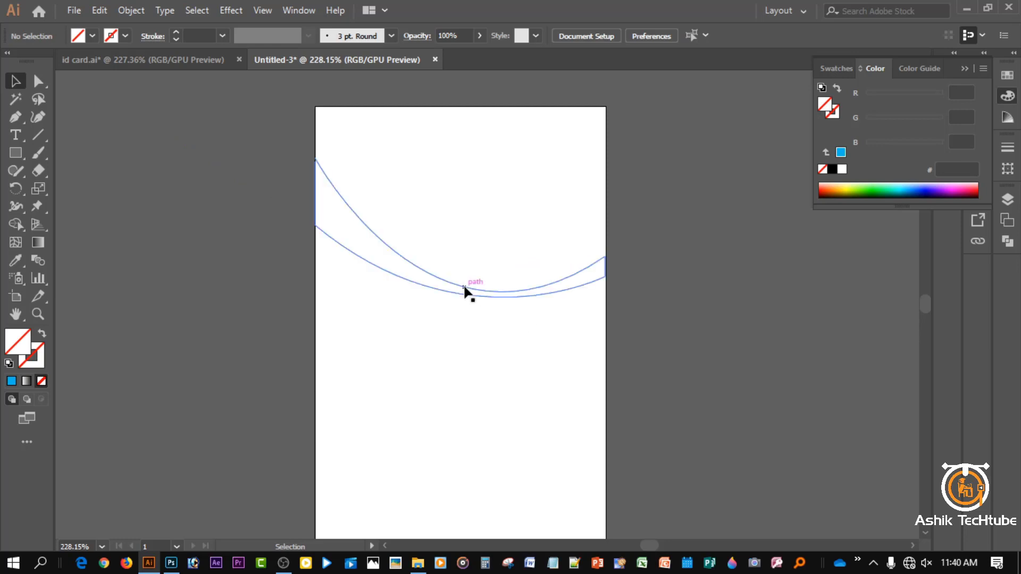
- Fill the wave band with light blue (#29abe2) from the Swatches
click(464, 288)
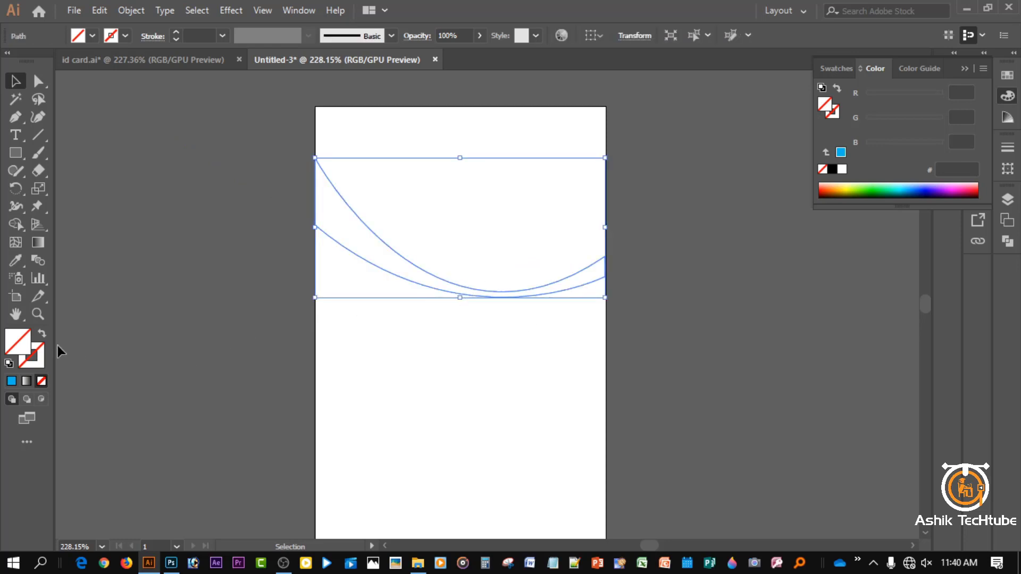
click(89, 34)
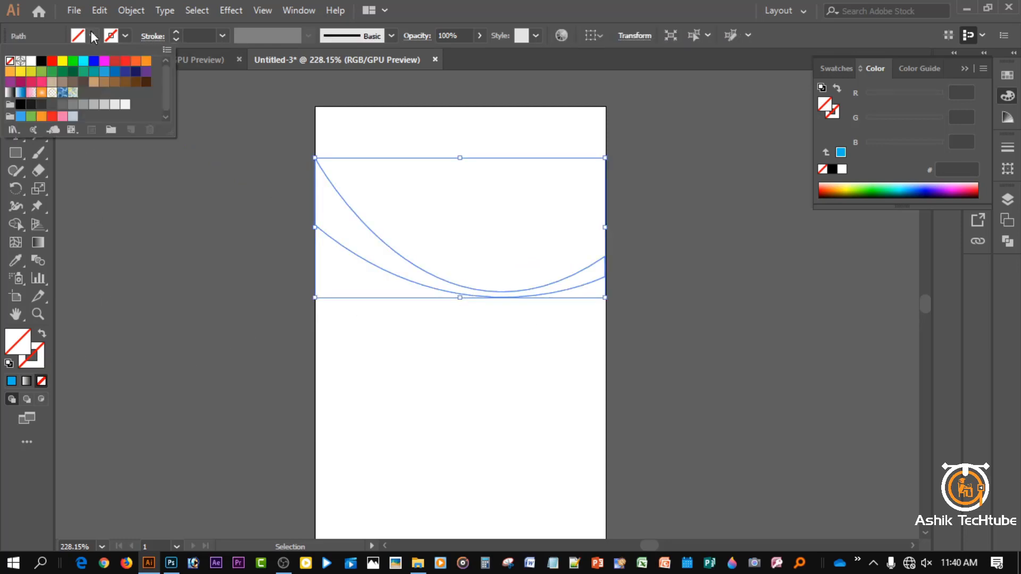
click(115, 72)
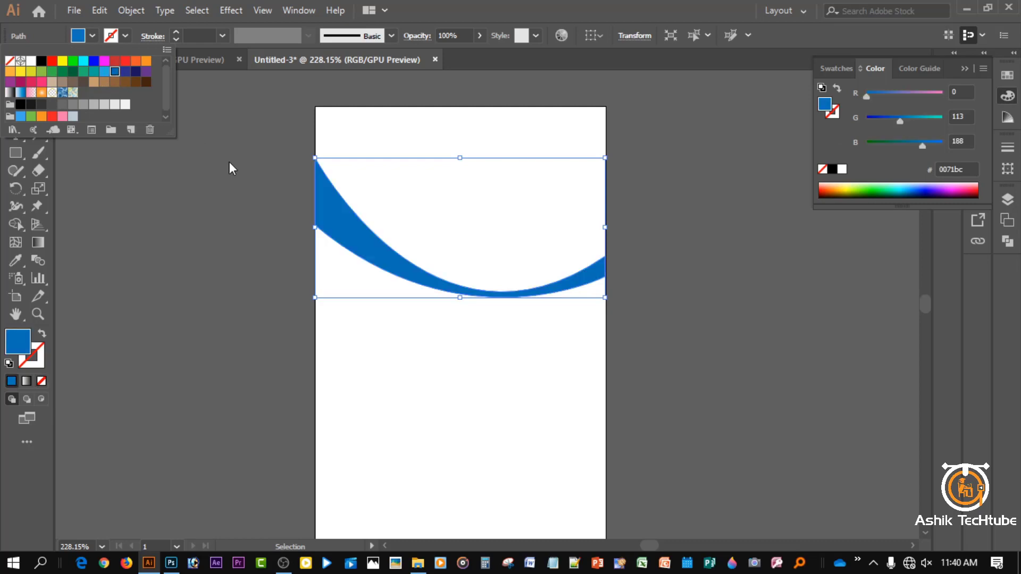
click(104, 71)
click(162, 199)
click(190, 209)
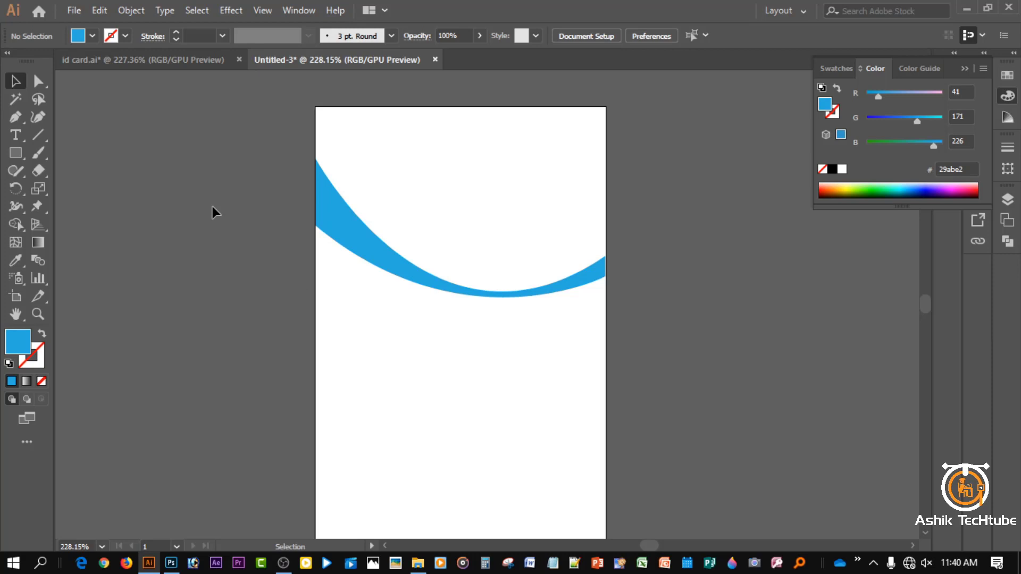
- Pen-draw a closed shape with a curved top edge down to the card's bottom corners
key(p)
click(314, 254)
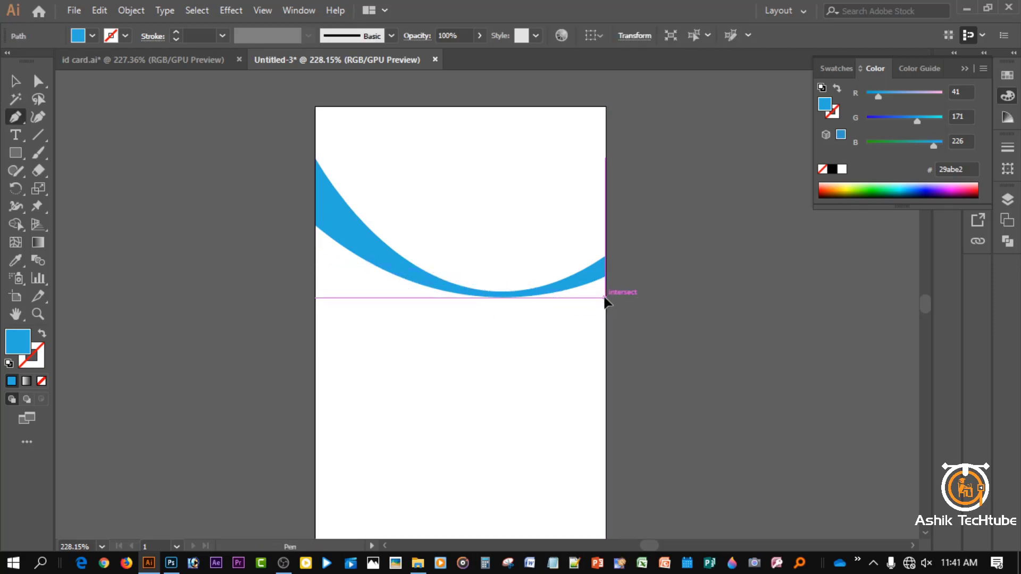
drag(607, 298, 779, 248)
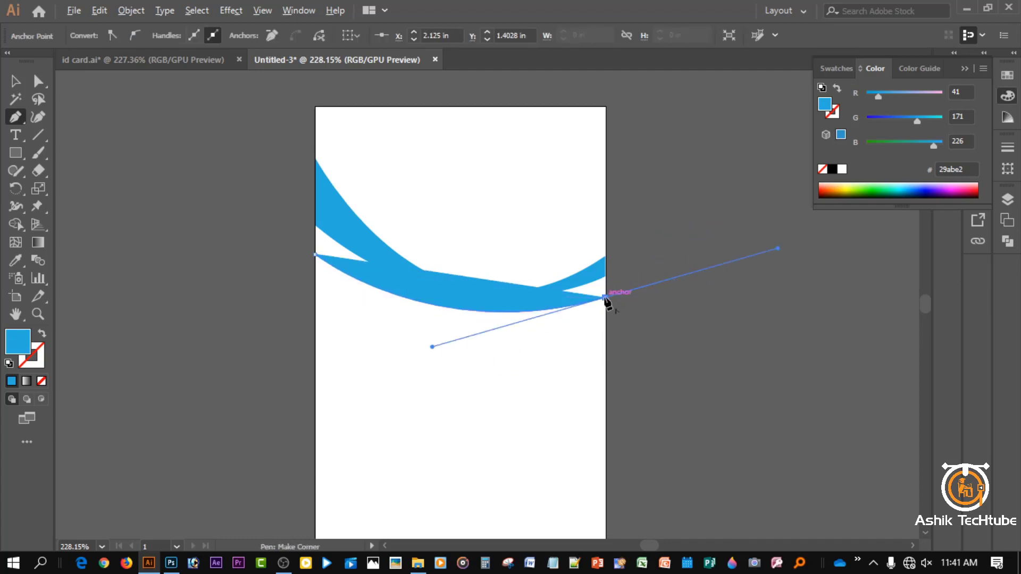
click(607, 299)
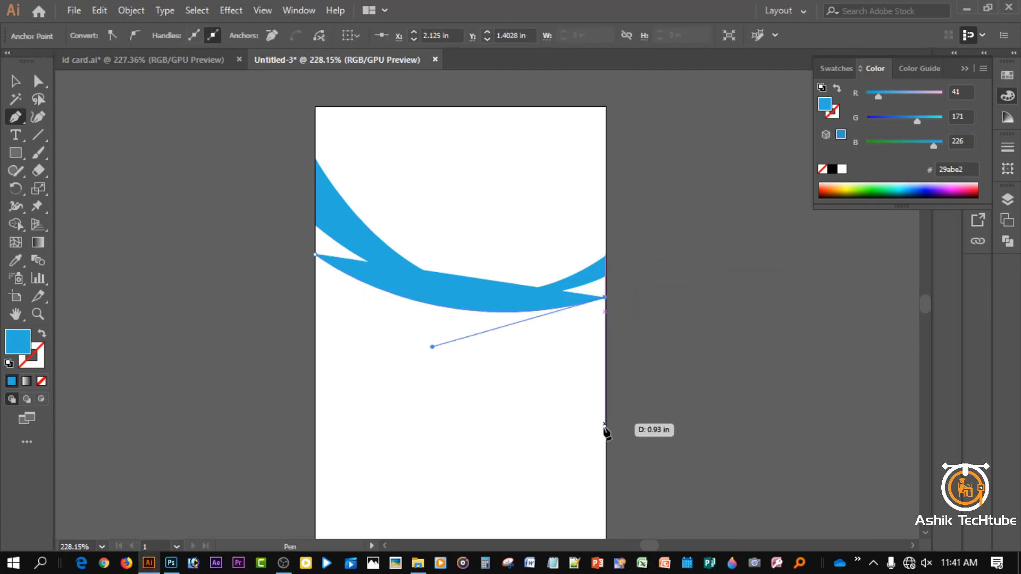
scroll(606, 463, down, 3)
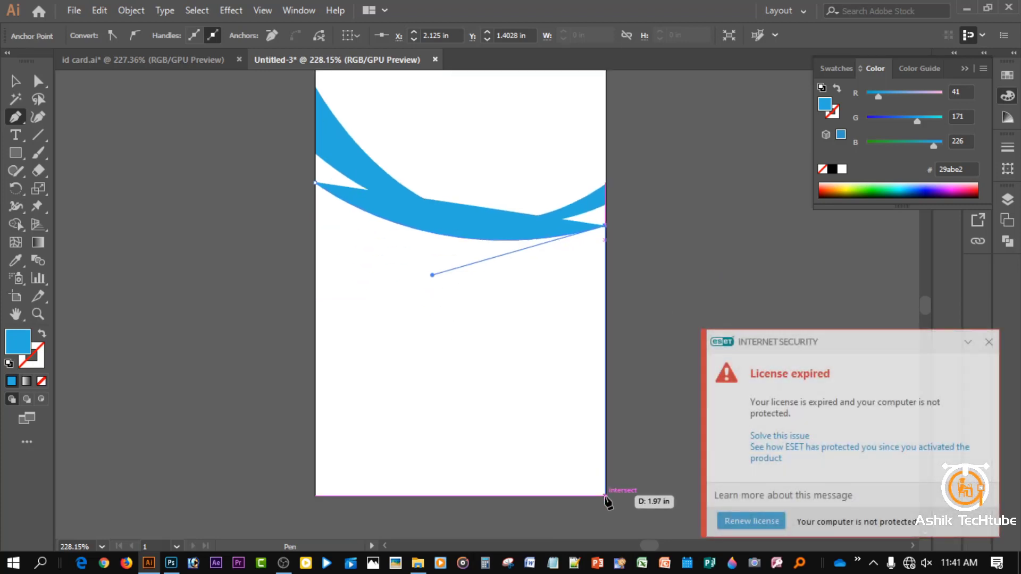
click(605, 495)
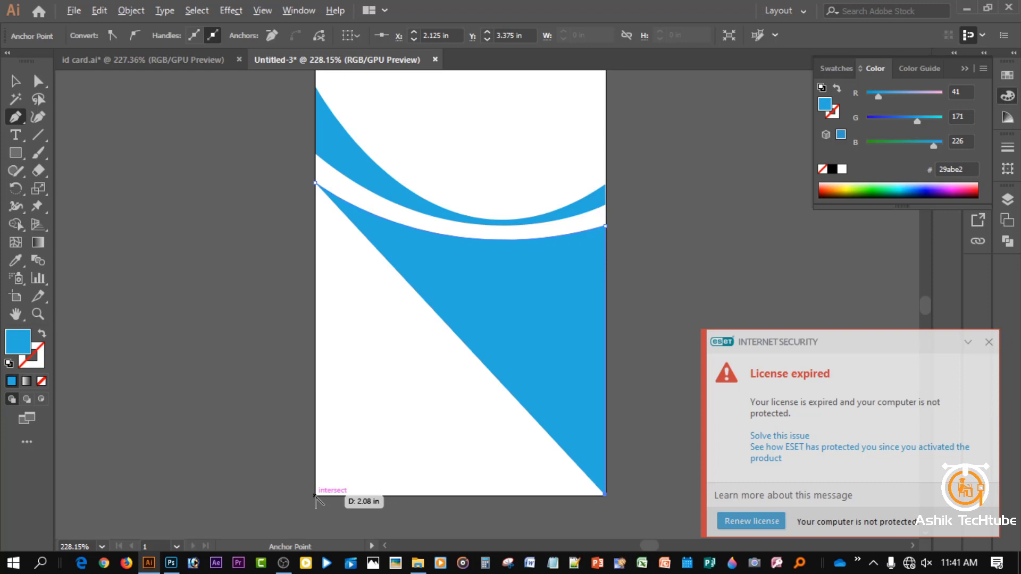
click(315, 496)
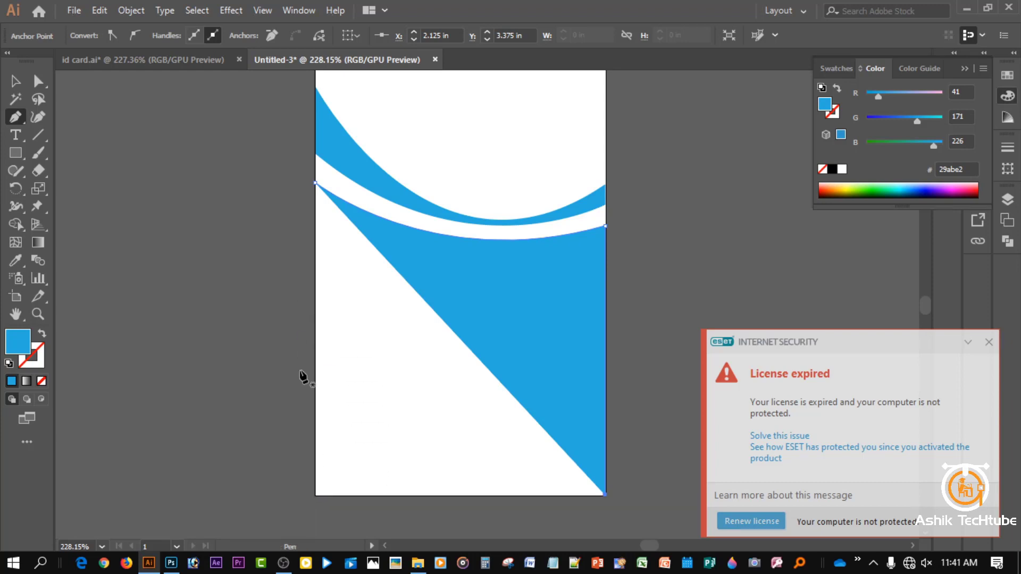
click(314, 184)
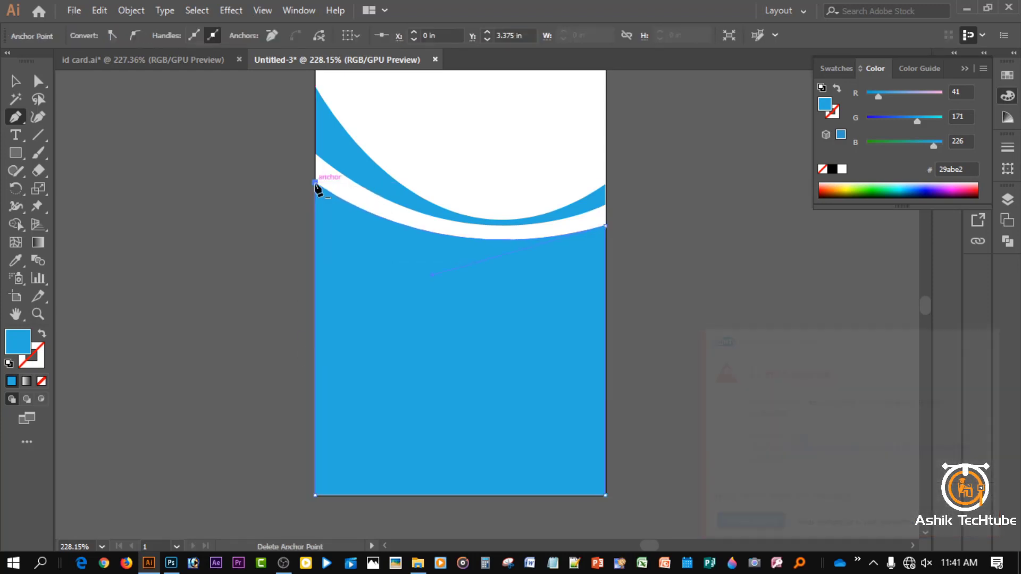
- Fill the lower shape with blue #0071bc
click(16, 81)
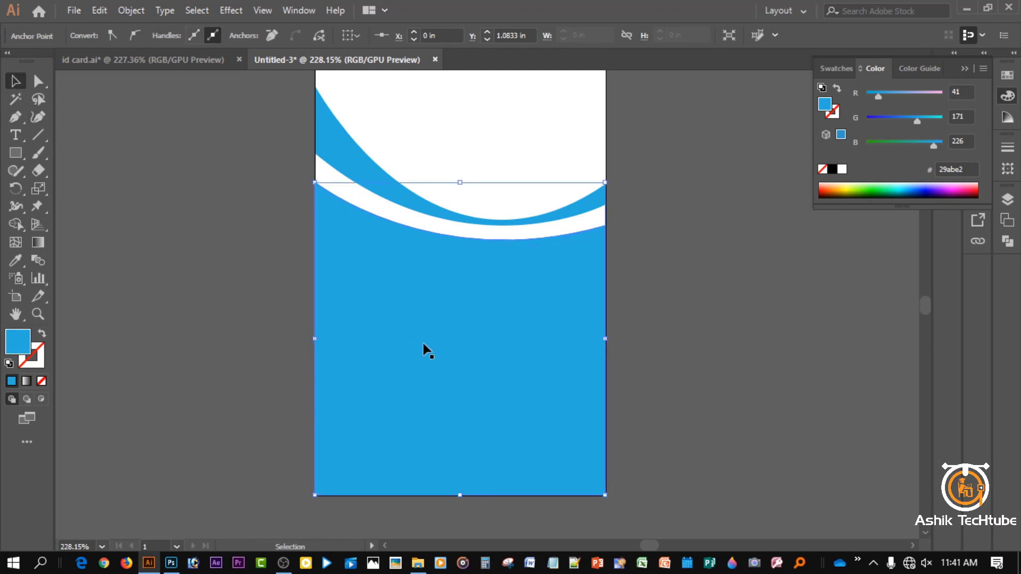
double_click(20, 345)
drag(771, 203, 771, 224)
click(932, 156)
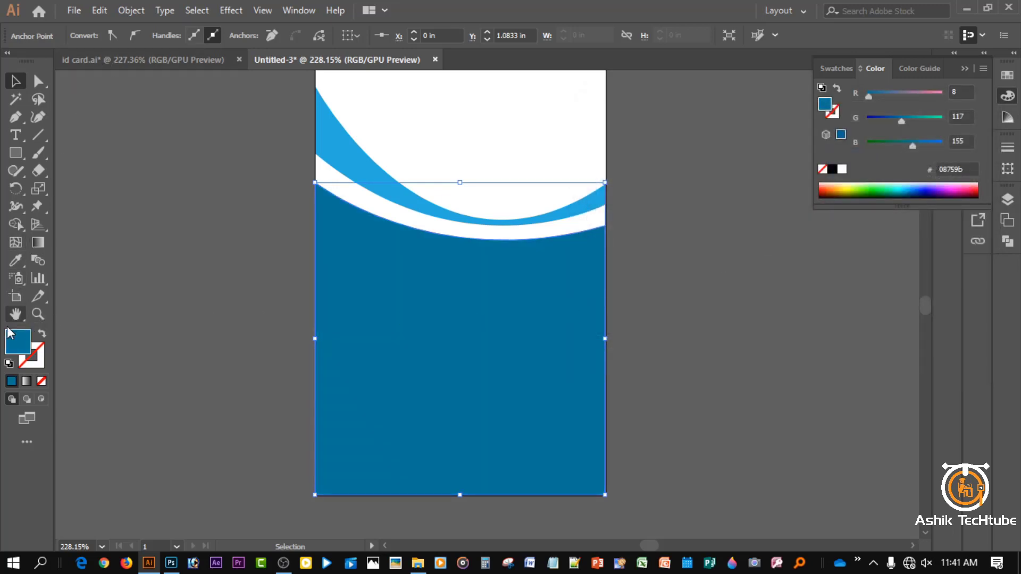
click(237, 317)
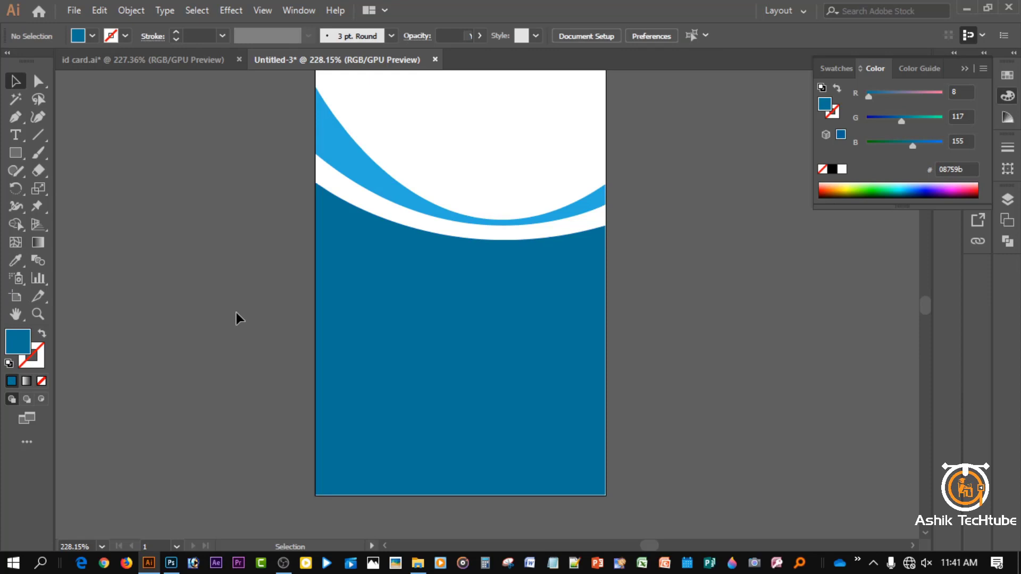
click(405, 304)
click(93, 35)
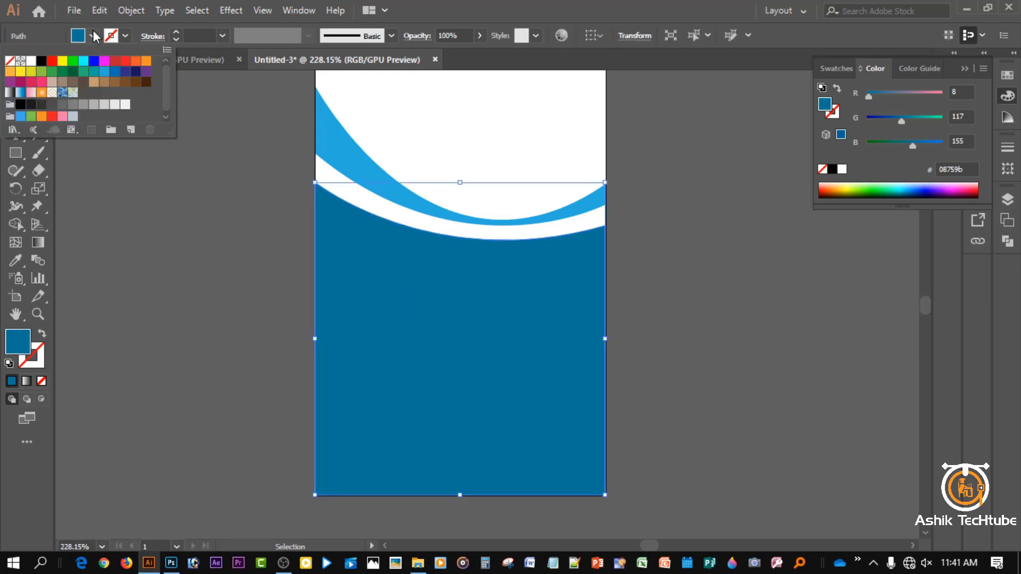
click(115, 71)
click(160, 228)
click(159, 228)
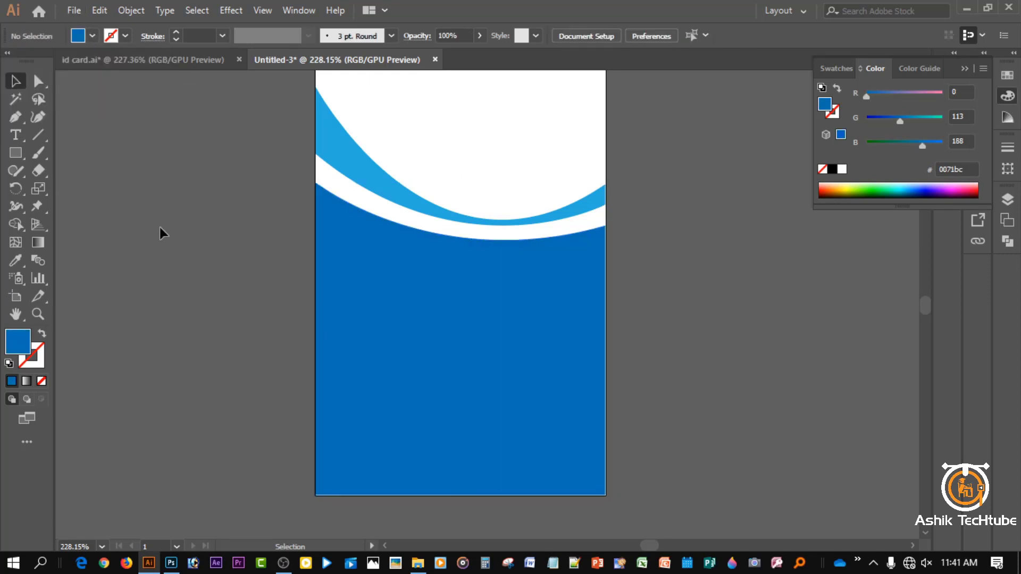
scroll(632, 236, up, 2)
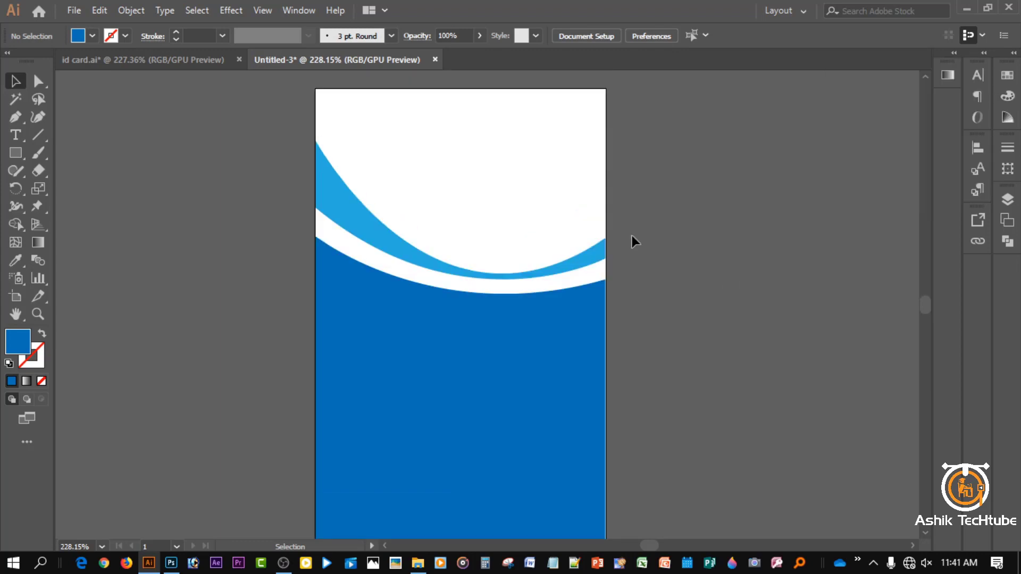
- Draw a circle about 1.22 in wide centred over the wave, nudged slightly down
click(15, 153)
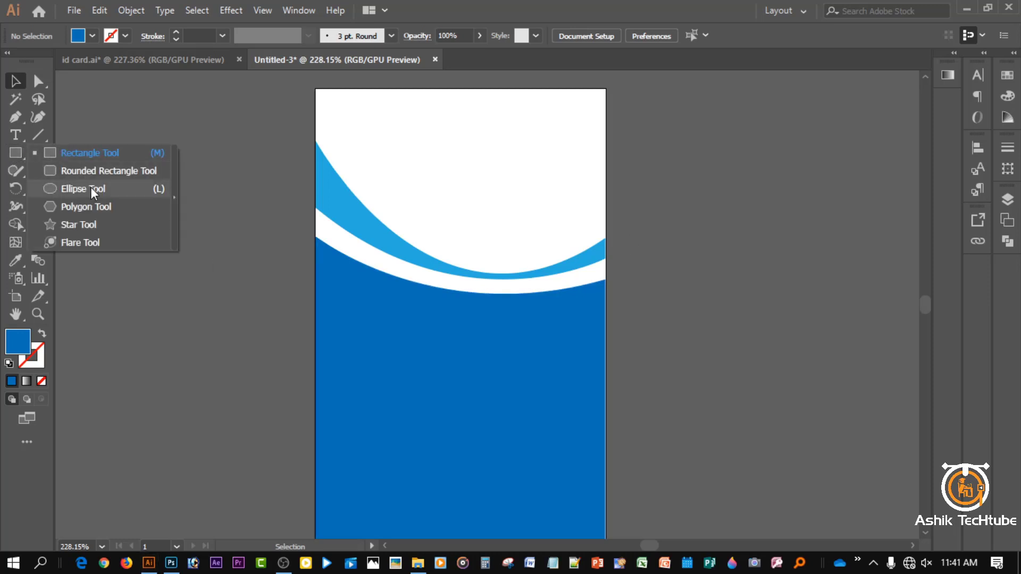
click(85, 189)
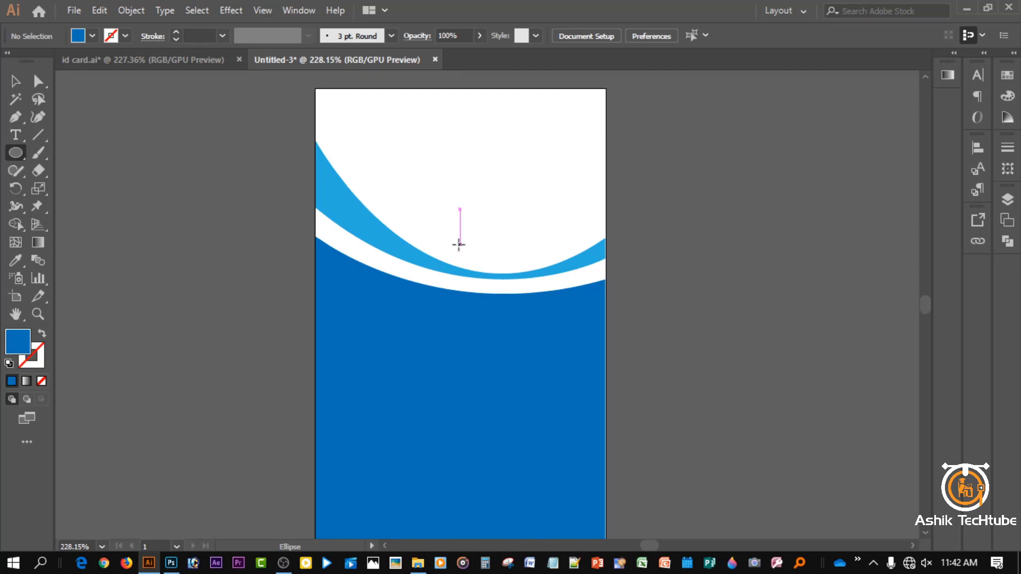
drag(459, 245, 530, 315)
key(Down)
key(Down)
key(Down)
key(Down)
key(Down)
key(Down)
key(Down)
key(Down)
key(Down)
key(Down)
key(Down)
key(Down)
key(Down)
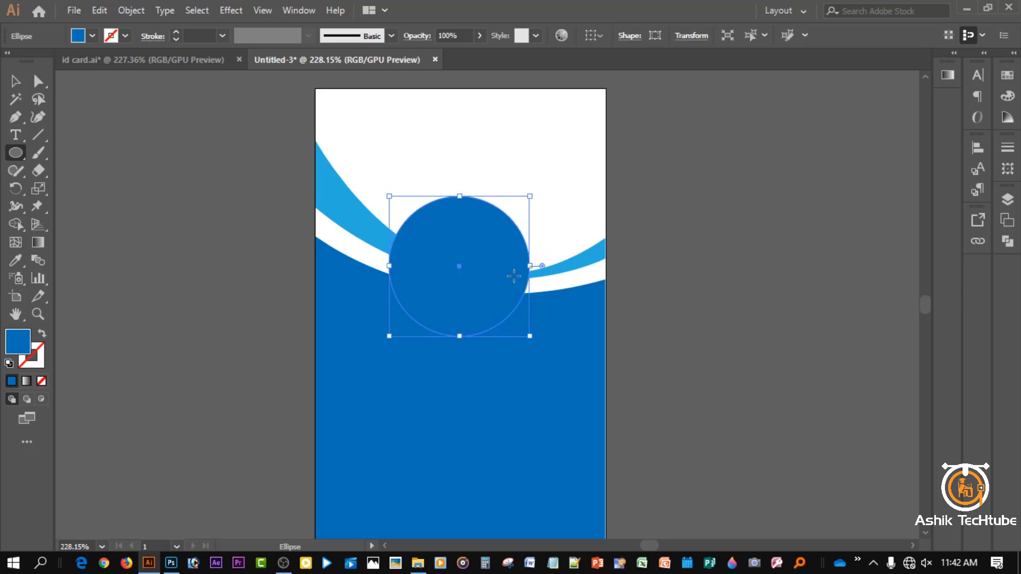
- Fill the circle with a red swatch
click(92, 37)
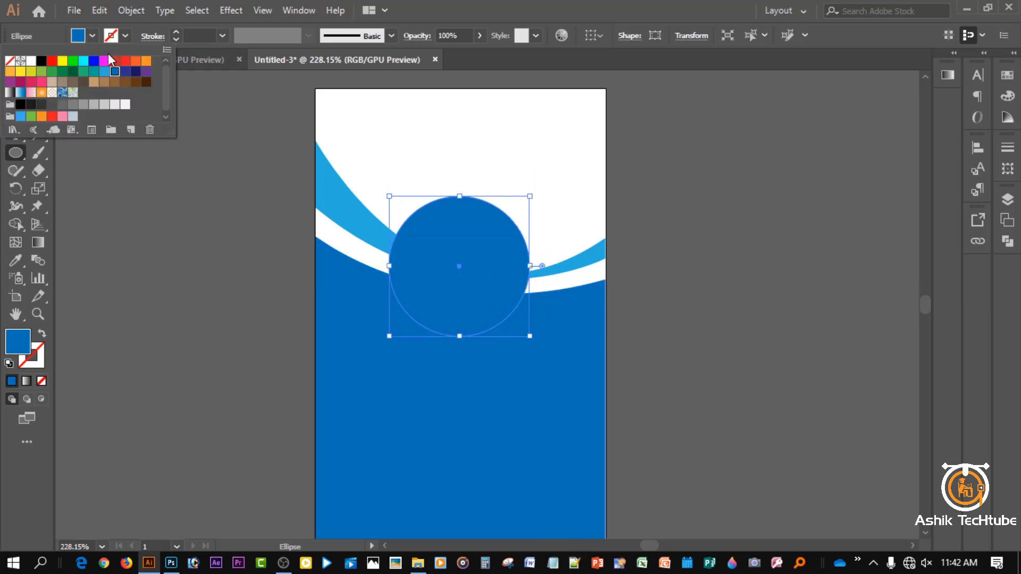
click(125, 60)
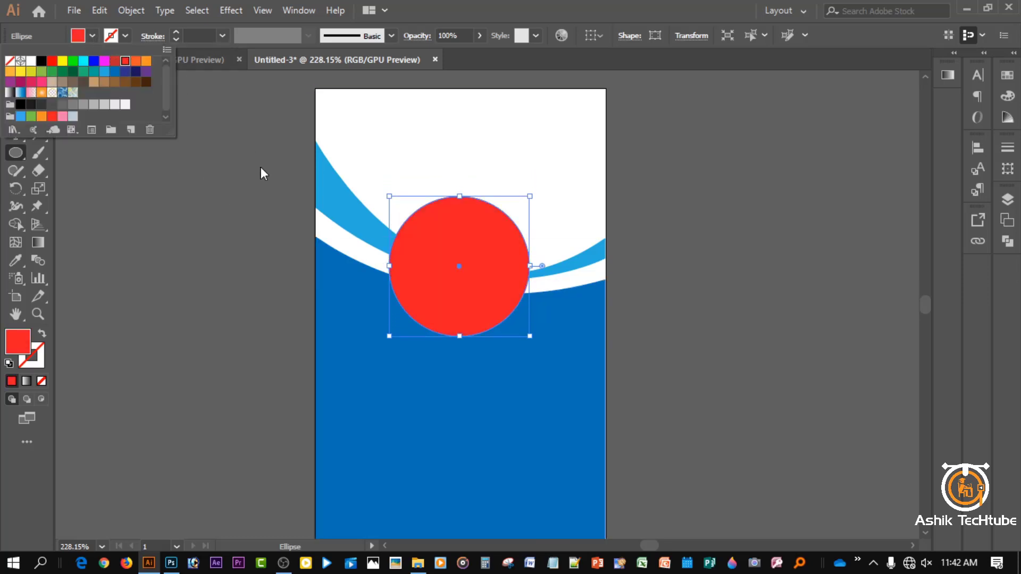
click(205, 187)
click(179, 217)
click(572, 317)
key(v)
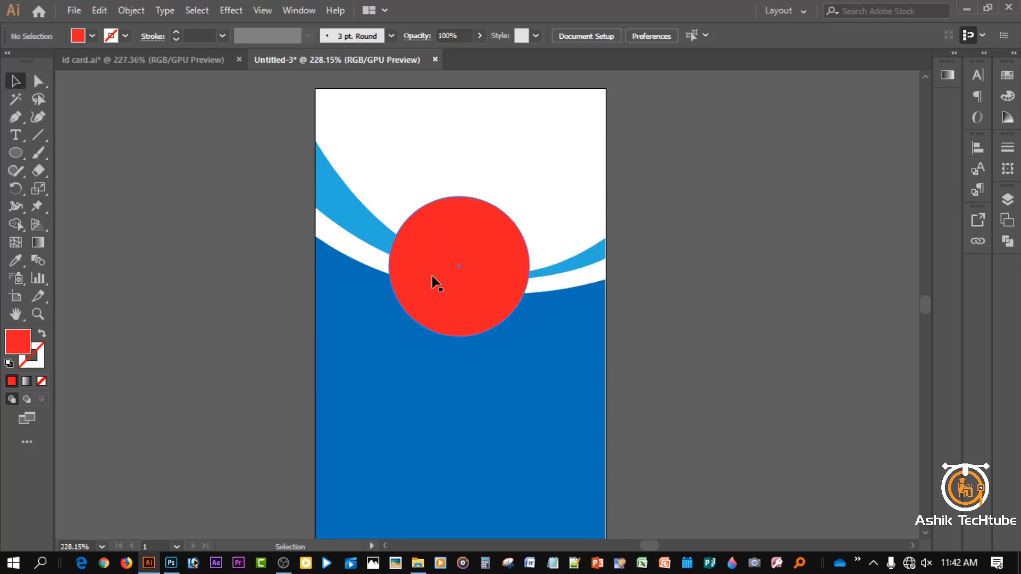
click(432, 275)
click(663, 235)
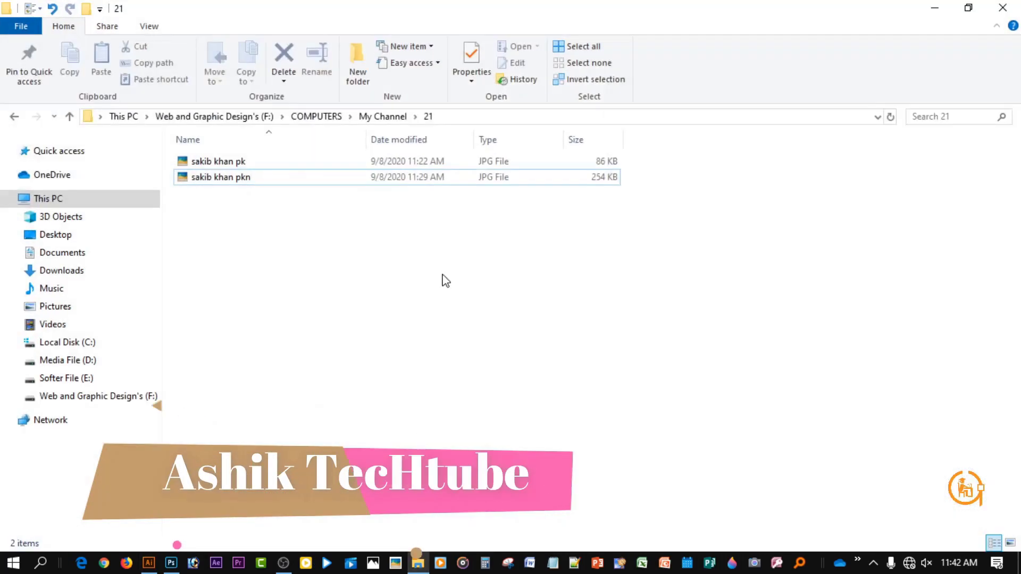
- Place the portrait photo, shrink it, and move it off the card to the left
drag(296, 178, 449, 295)
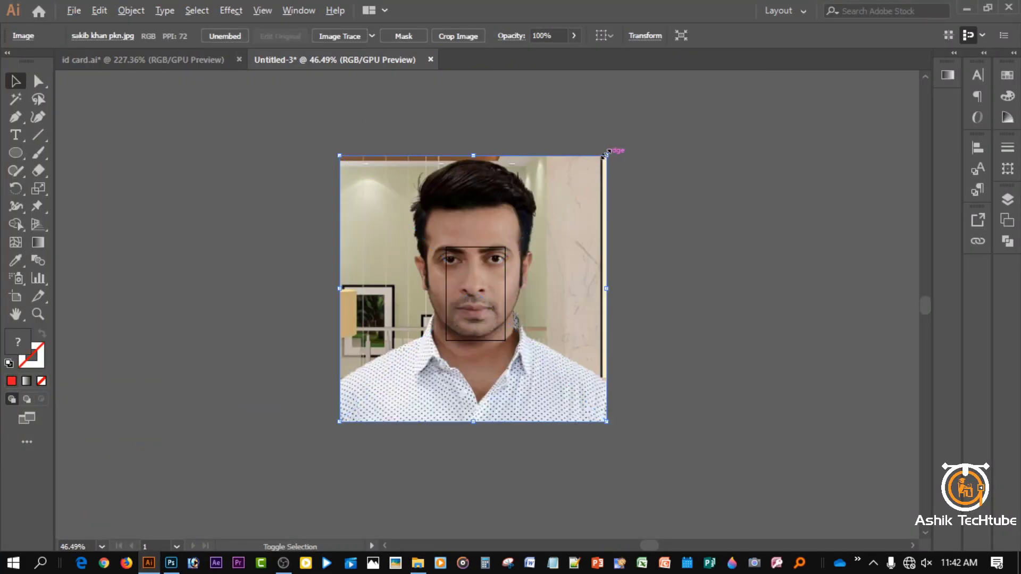
drag(607, 156, 494, 267)
key(ctrl+space)
click(470, 283)
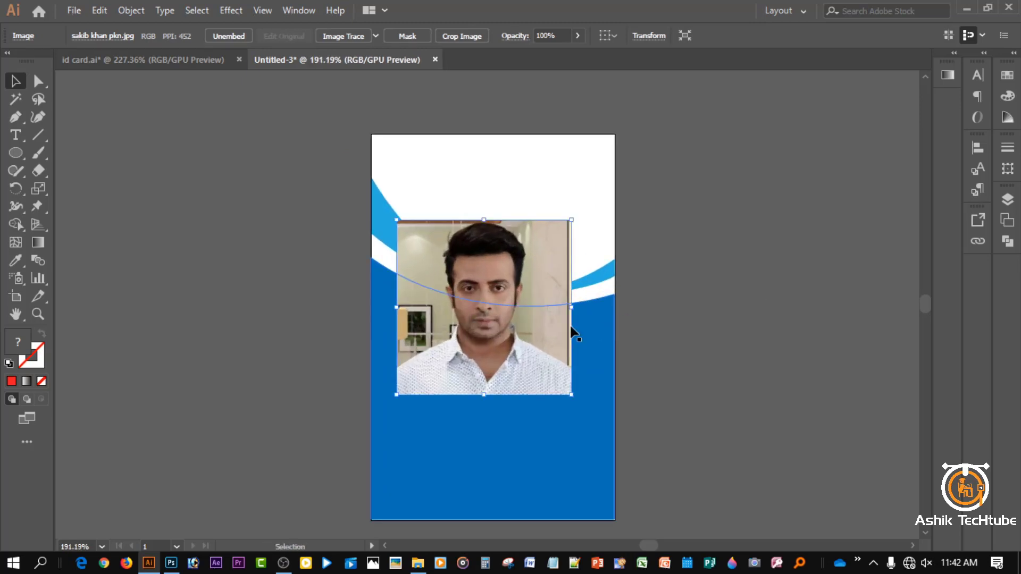
drag(572, 333, 375, 311)
- Move the red circle onto the photo and scale the photo to about 1.19 in
click(492, 288)
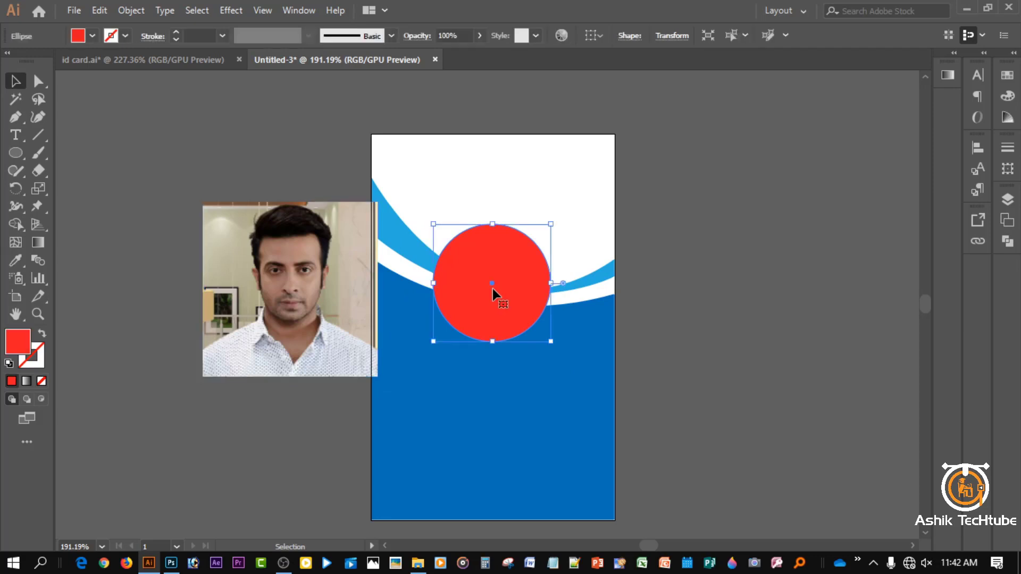
drag(492, 288, 290, 294)
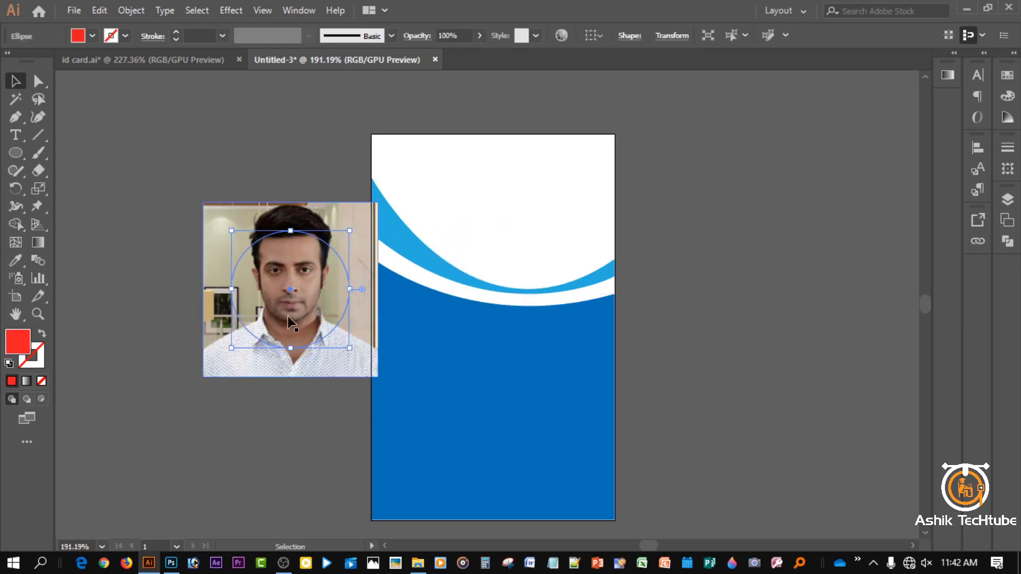
click(346, 371)
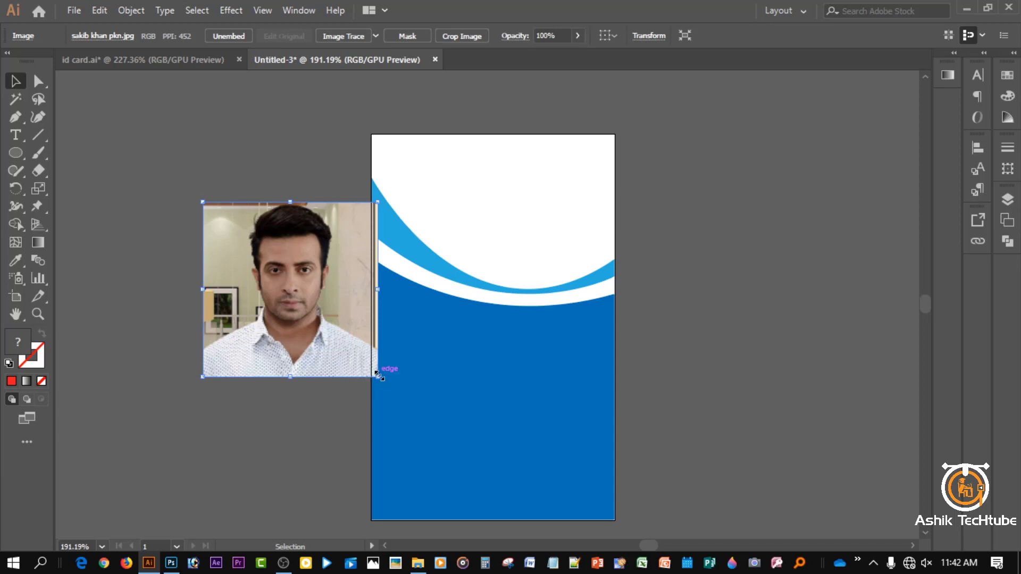
drag(377, 377, 354, 353)
click(298, 388)
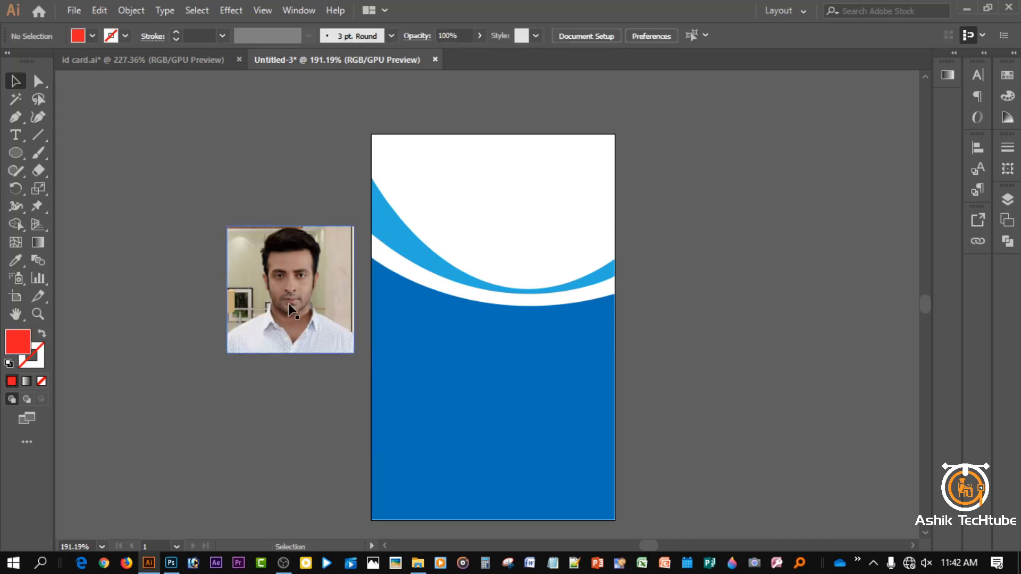
drag(294, 312, 294, 387)
click(282, 274)
- Bring the red circle in front of the photo over the face and clip the photo to it
right_click(283, 273)
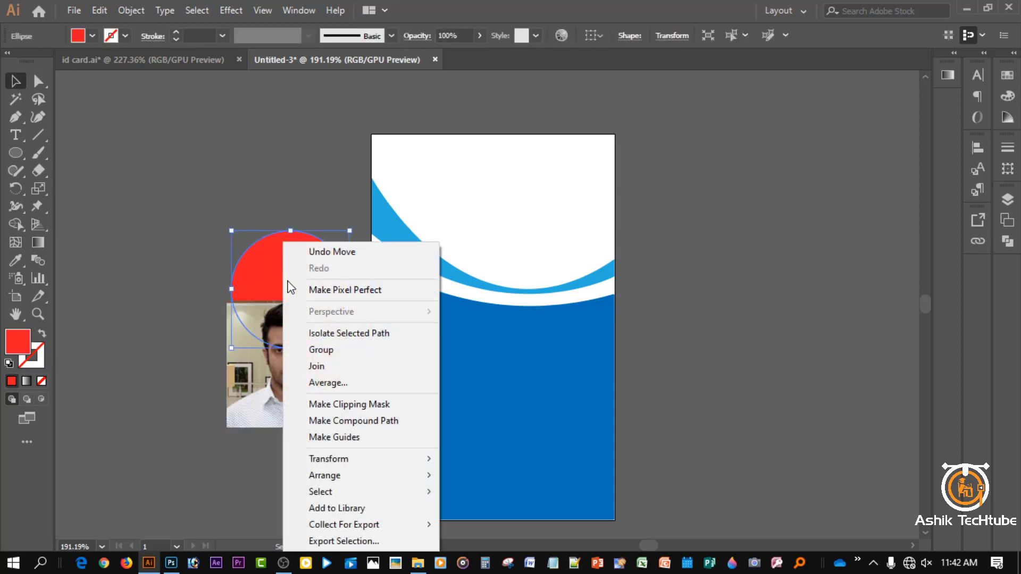
mouse_move(363, 482)
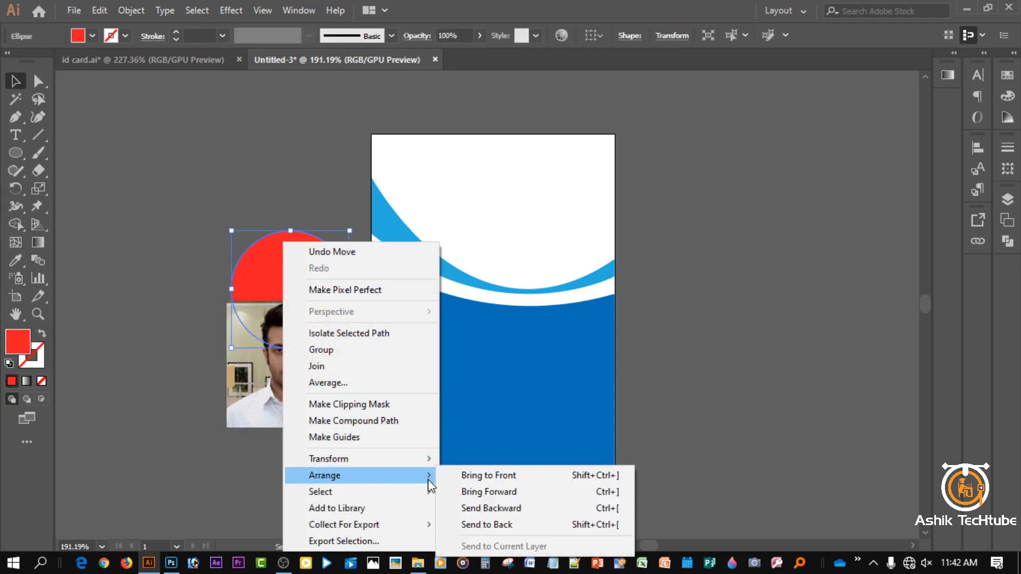
click(467, 475)
drag(301, 331, 277, 367)
click(272, 219)
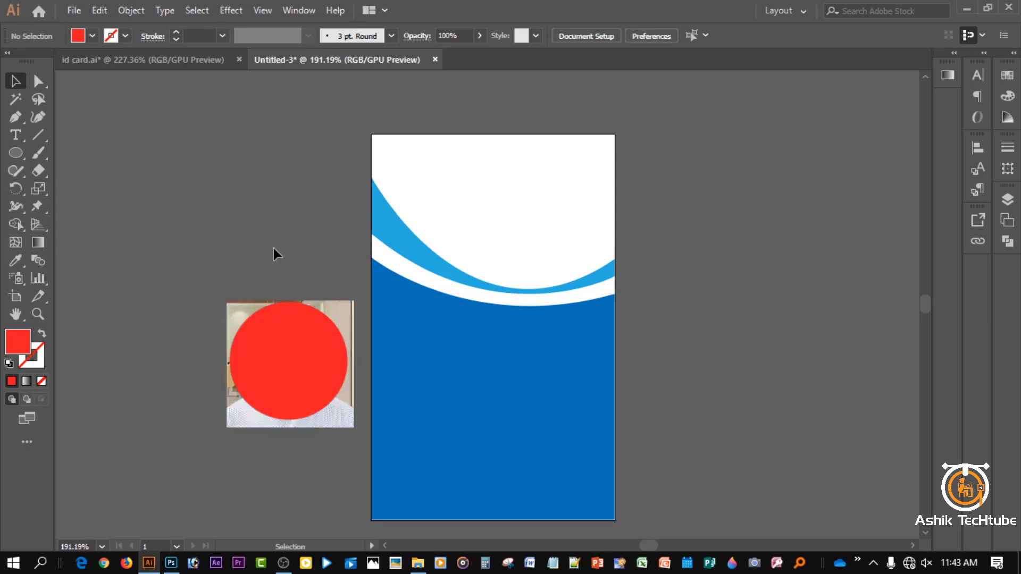
drag(271, 434, 267, 364)
right_click(266, 359)
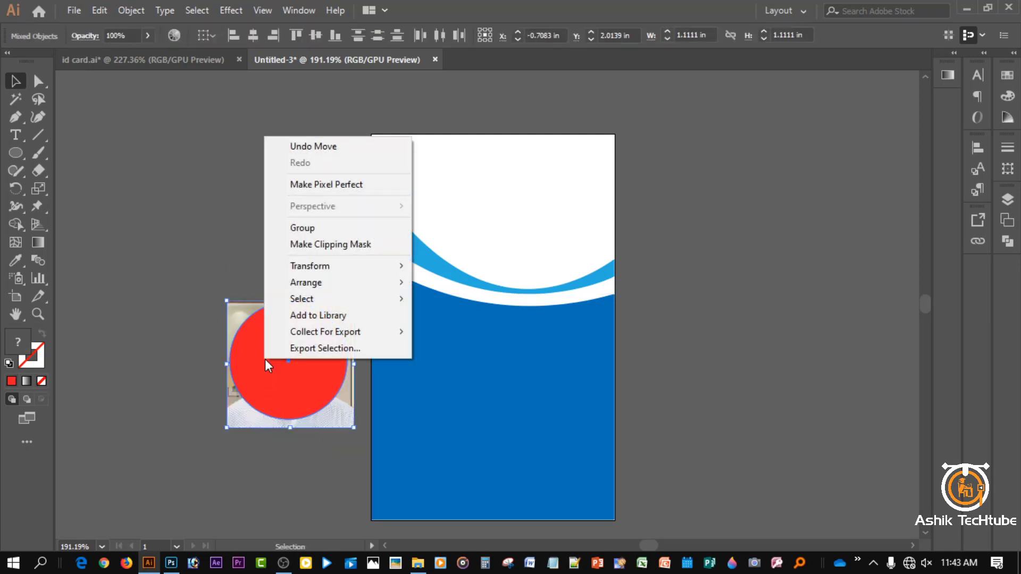
click(330, 244)
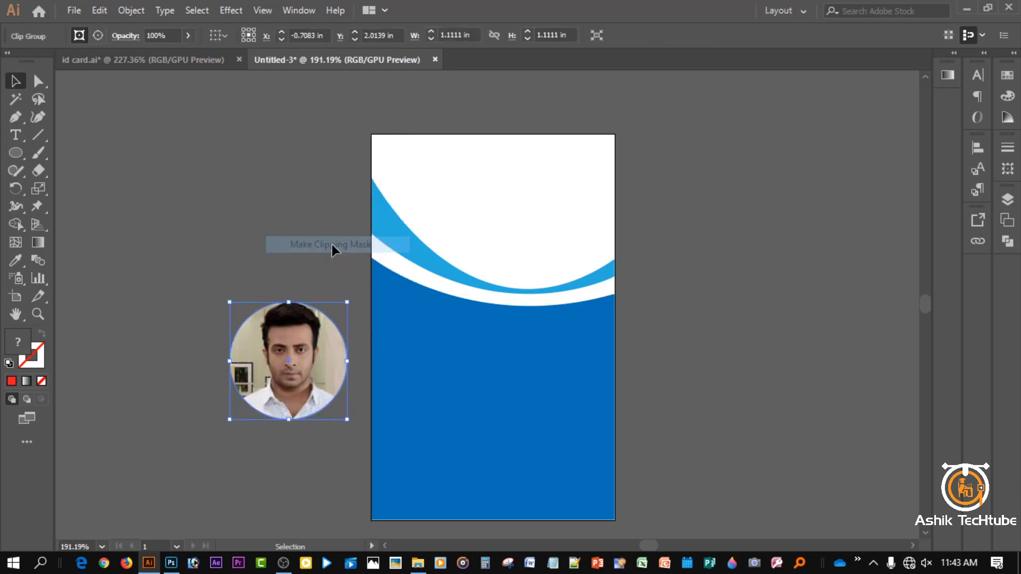
click(244, 249)
- Centre the round portrait horizontally on the card's wave and start text at the top
drag(285, 371, 486, 293)
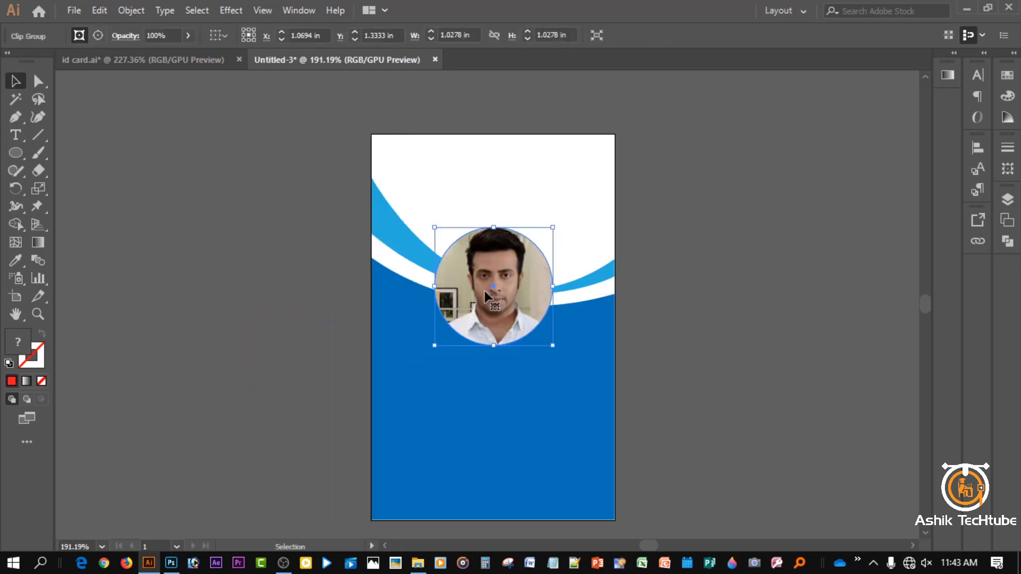
click(978, 149)
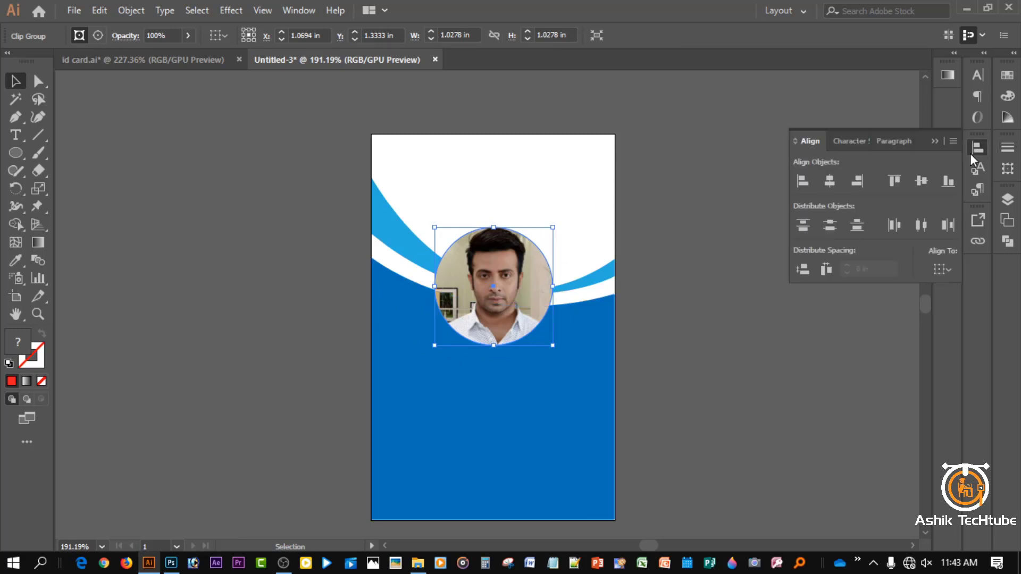
click(949, 270)
click(920, 321)
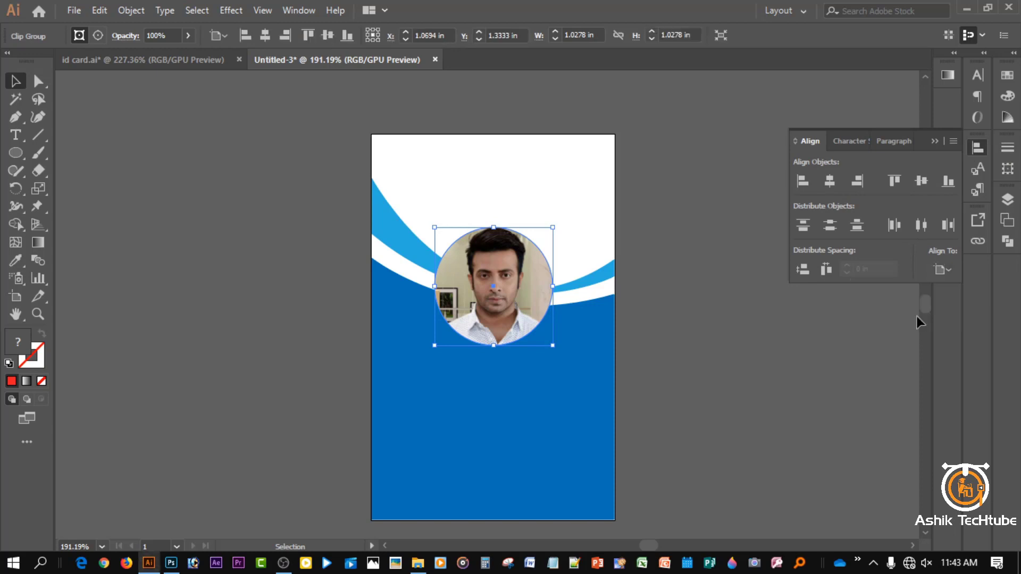
click(836, 184)
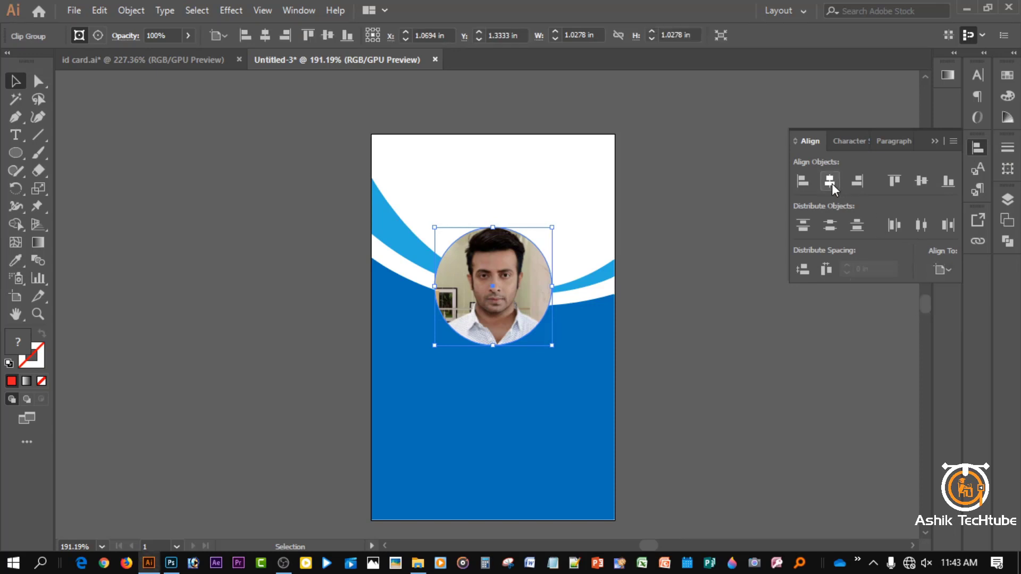
click(943, 142)
click(776, 189)
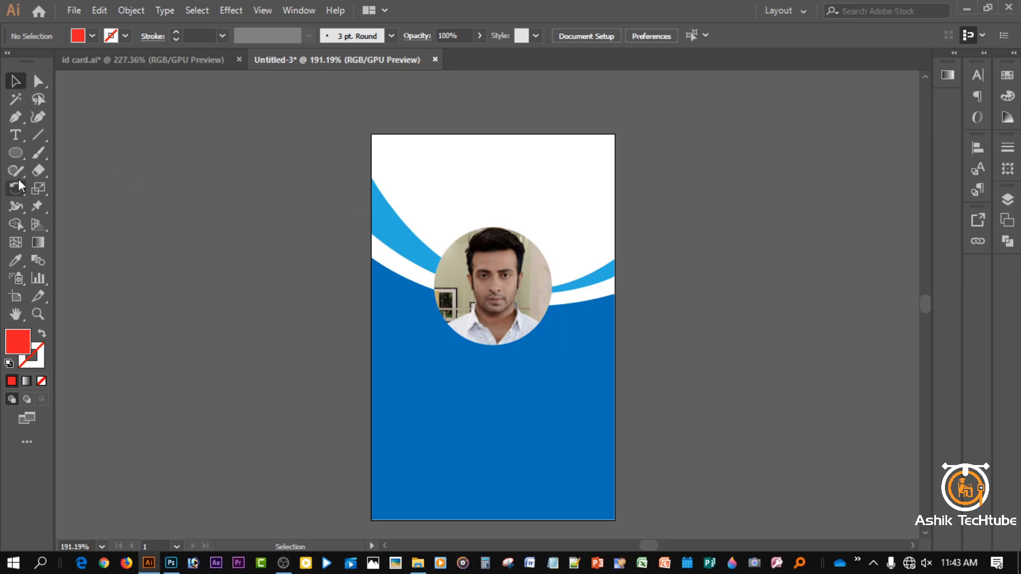
click(440, 159)
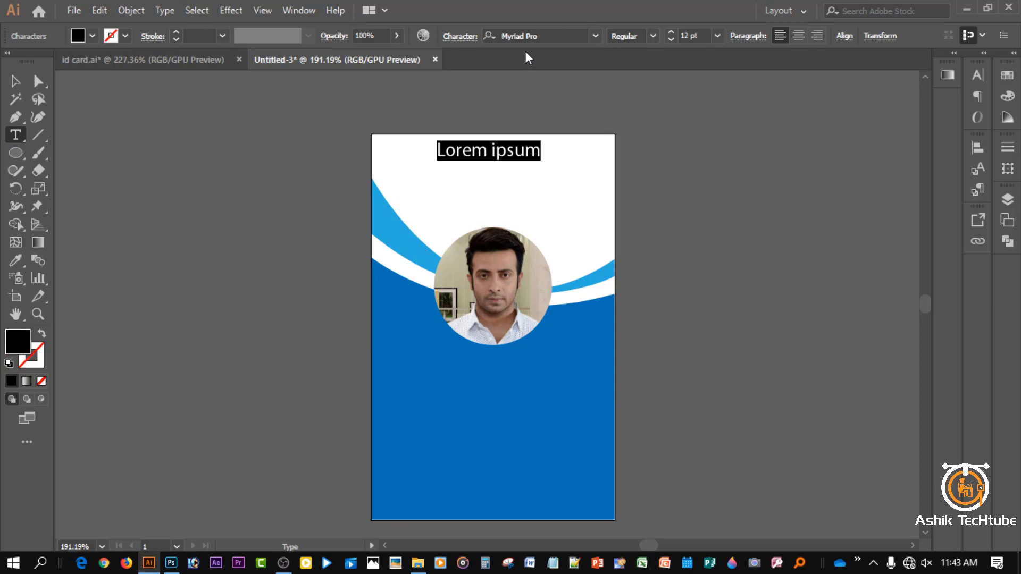
- Type the heading 'Comapny Name' in Lato Bold
click(552, 34)
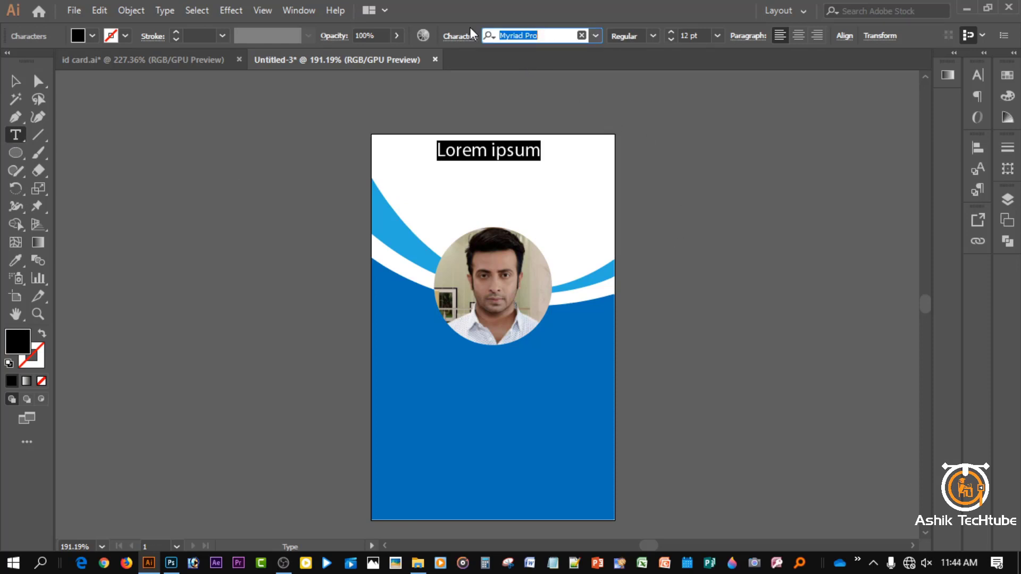
text(lato)
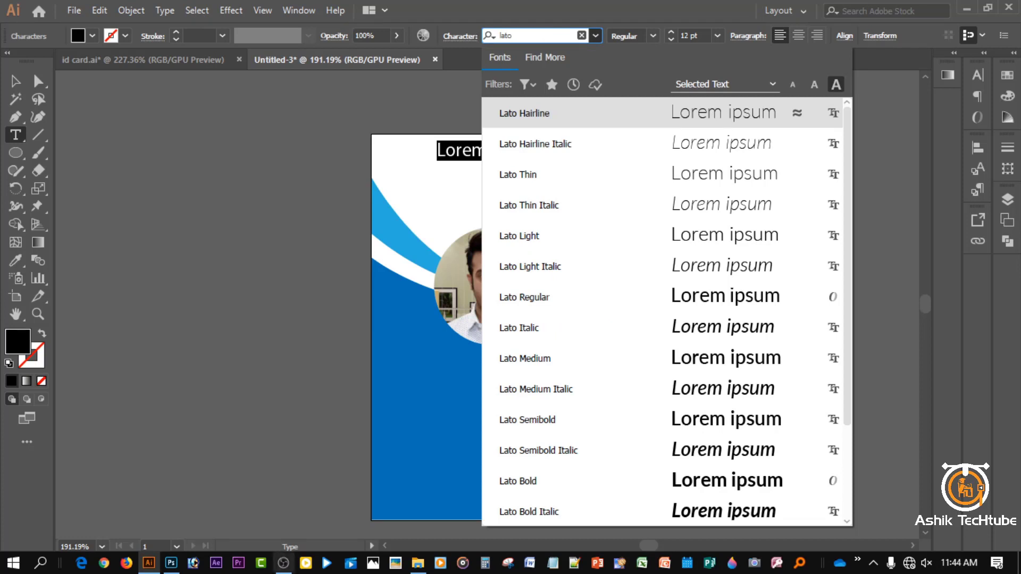
click(563, 487)
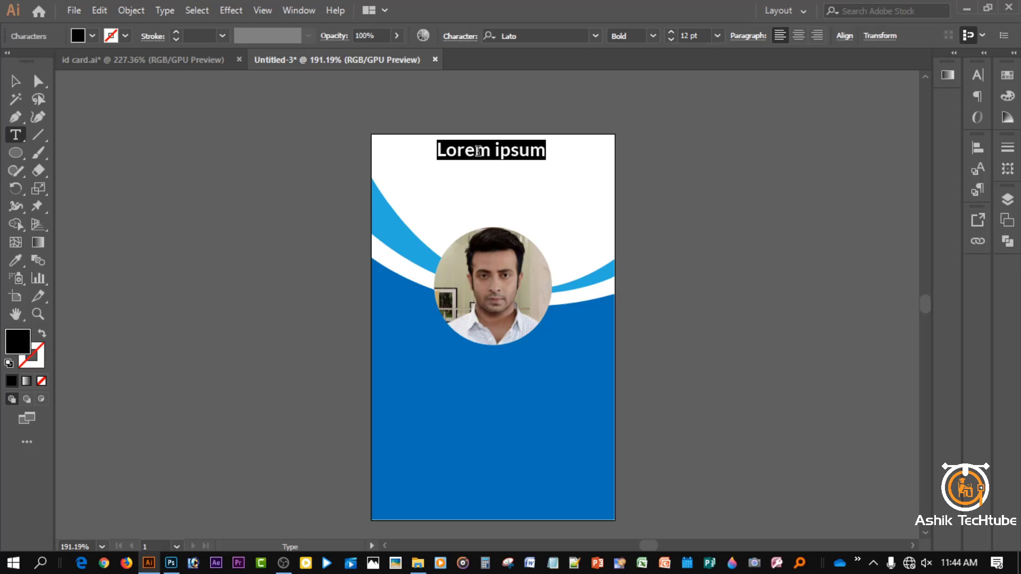
text(c)
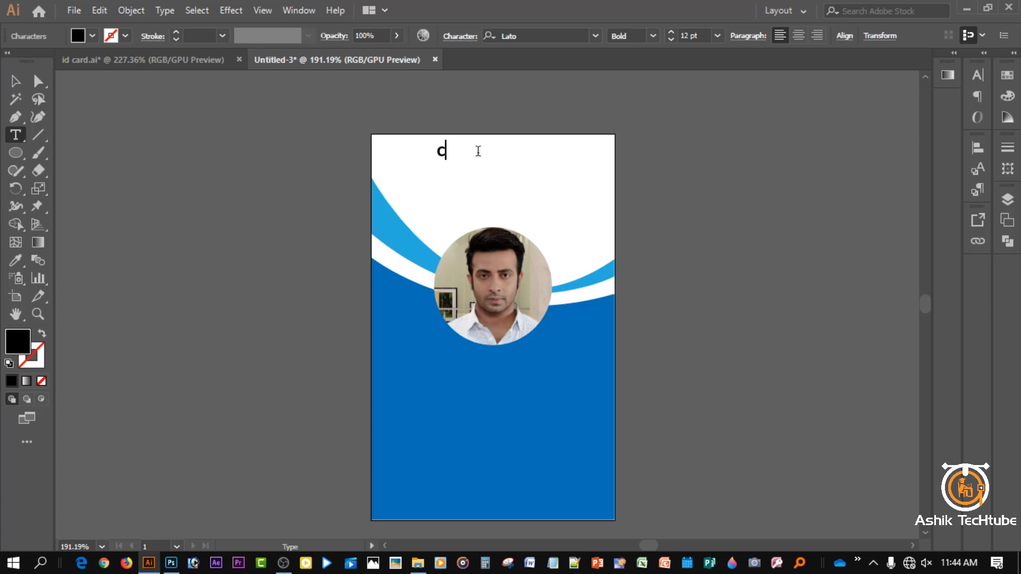
key(BackSpace)
text(Comapny)
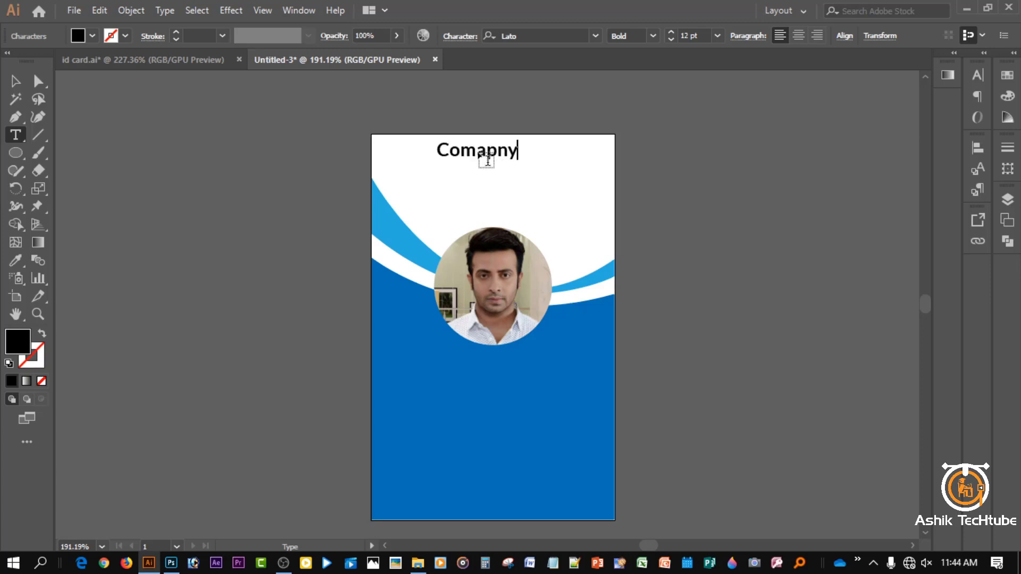
text( Name)
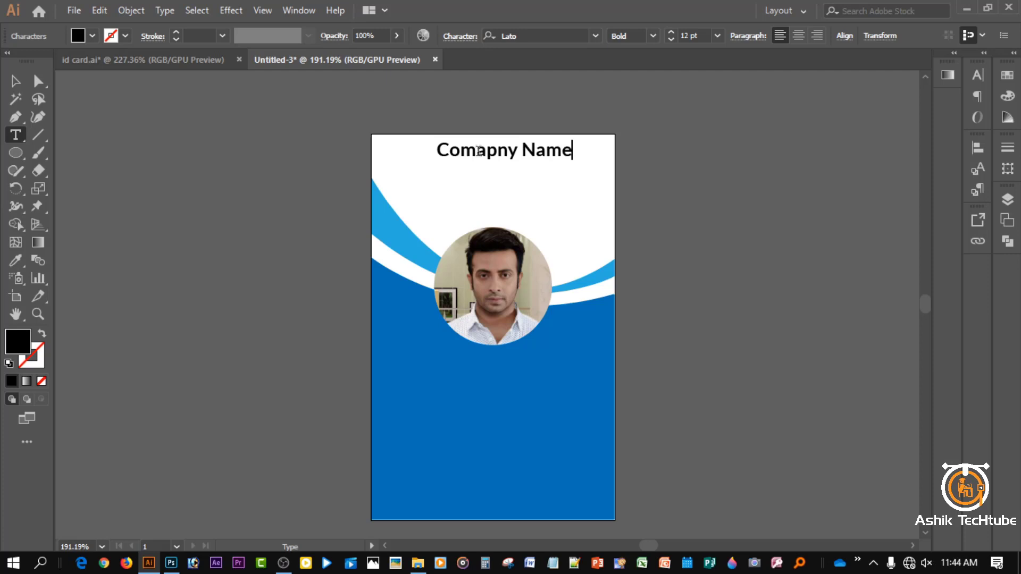
key(Escape)
- Enlarge the heading to 16 pt and centre it horizontally on the artboard
click(671, 33)
click(670, 32)
click(671, 32)
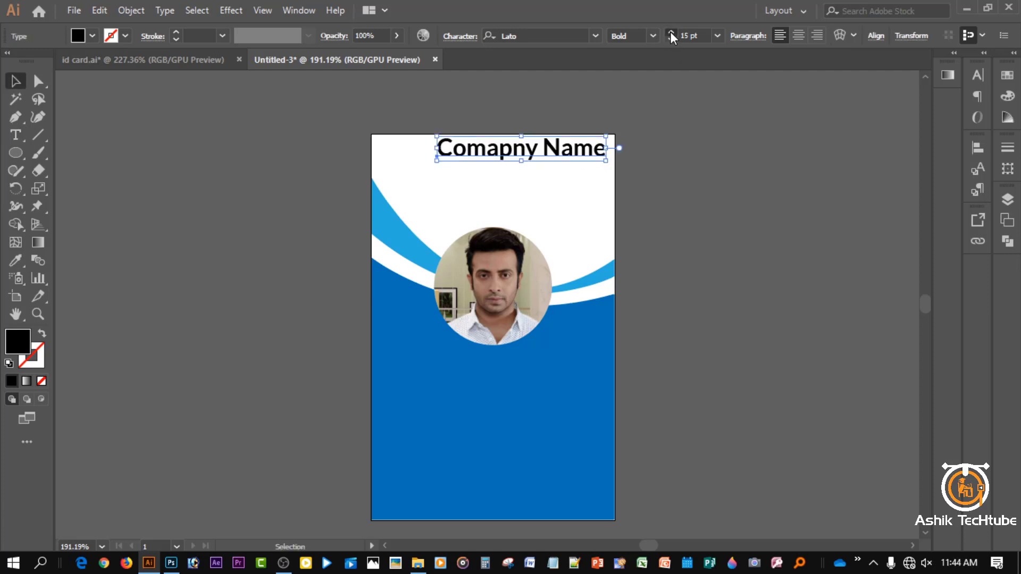
click(670, 32)
click(976, 148)
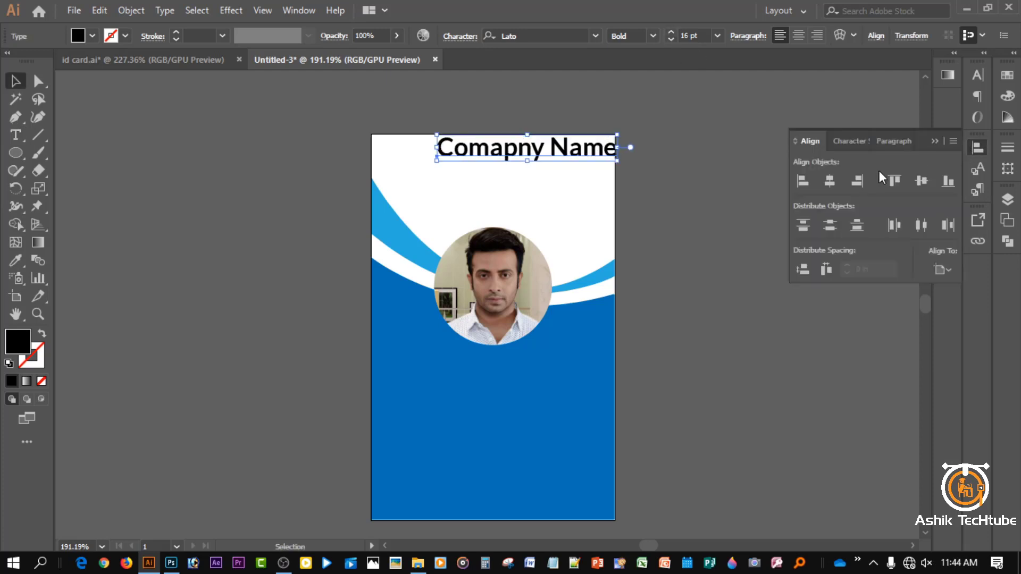
click(829, 181)
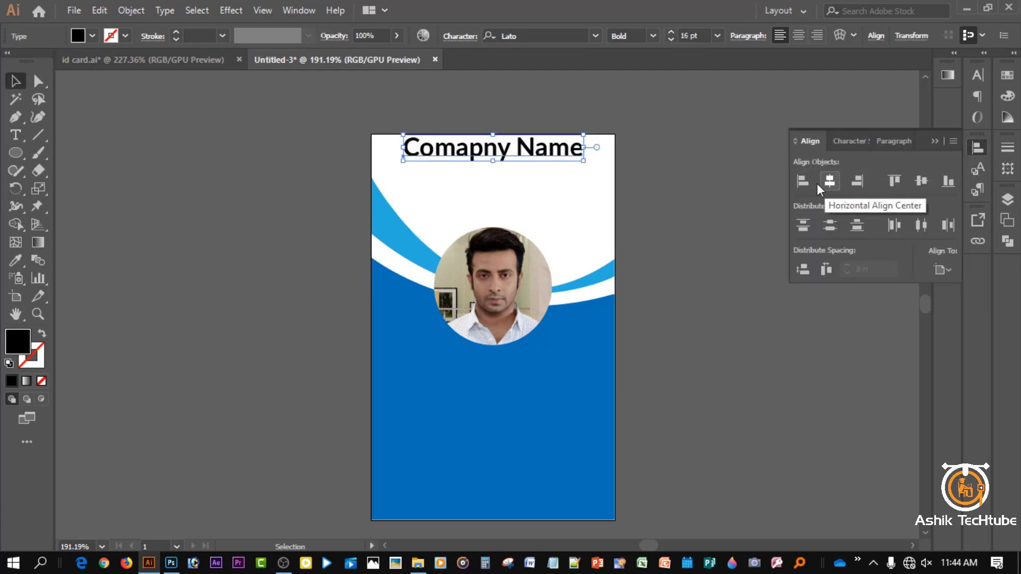
click(743, 195)
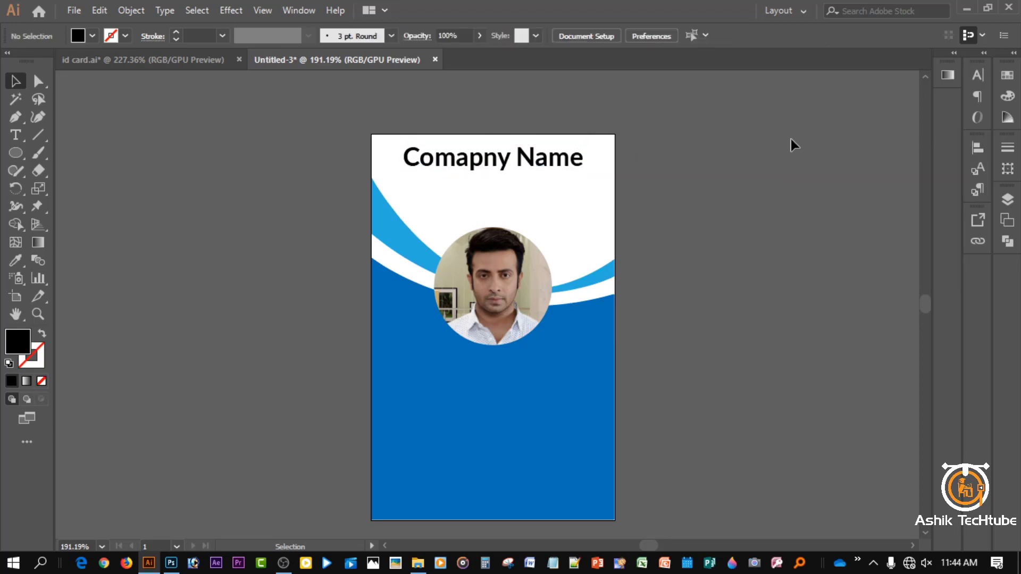
- Change the lower blue shape's fill from #0071bc to #0059a0 in the Color Picker
click(398, 362)
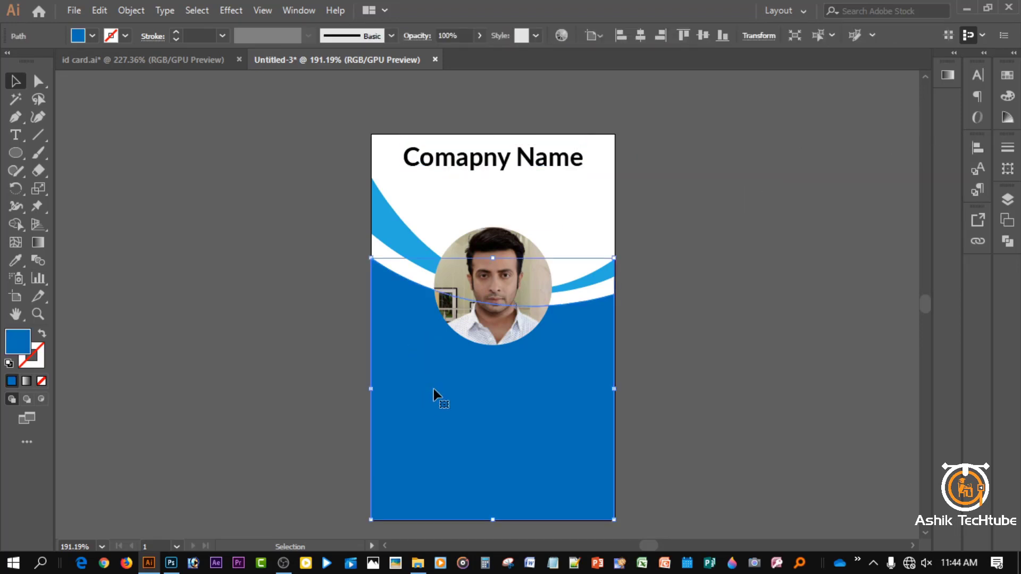
double_click(18, 342)
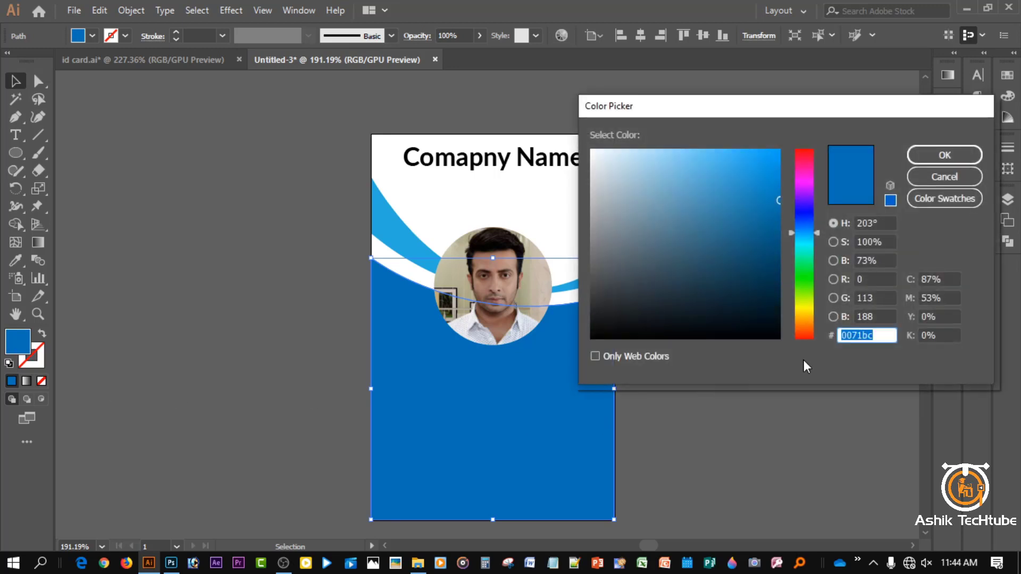
text(0059a0)
key(Return)
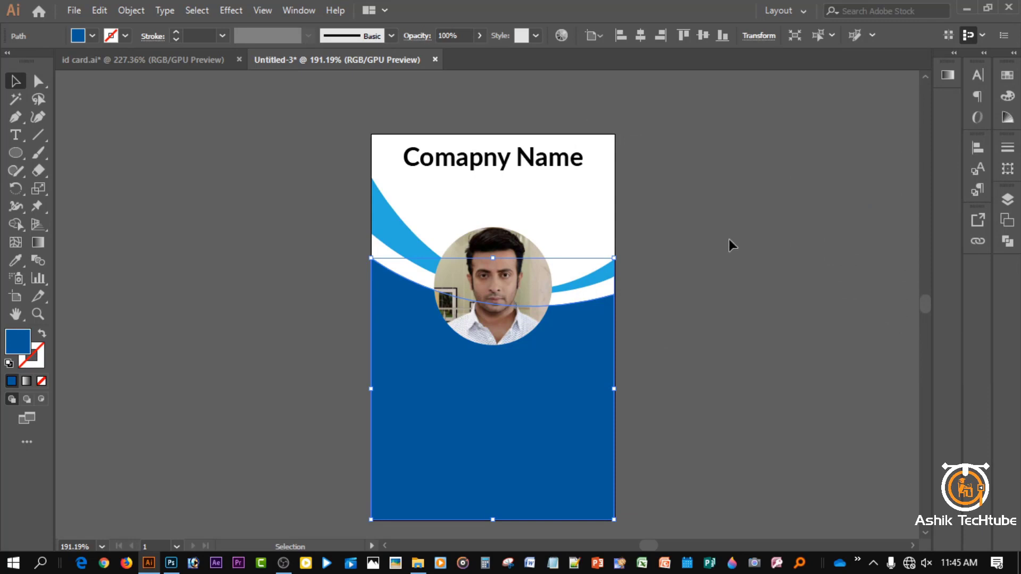
click(729, 239)
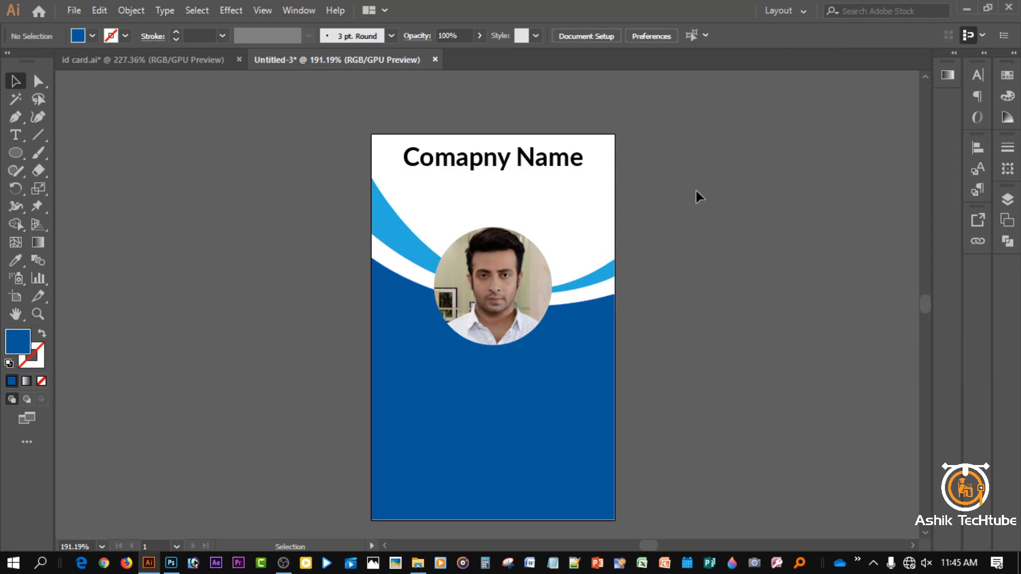
- Give the heading a dark navy #0b0a51 fill, then duplicate it just below itself
click(488, 161)
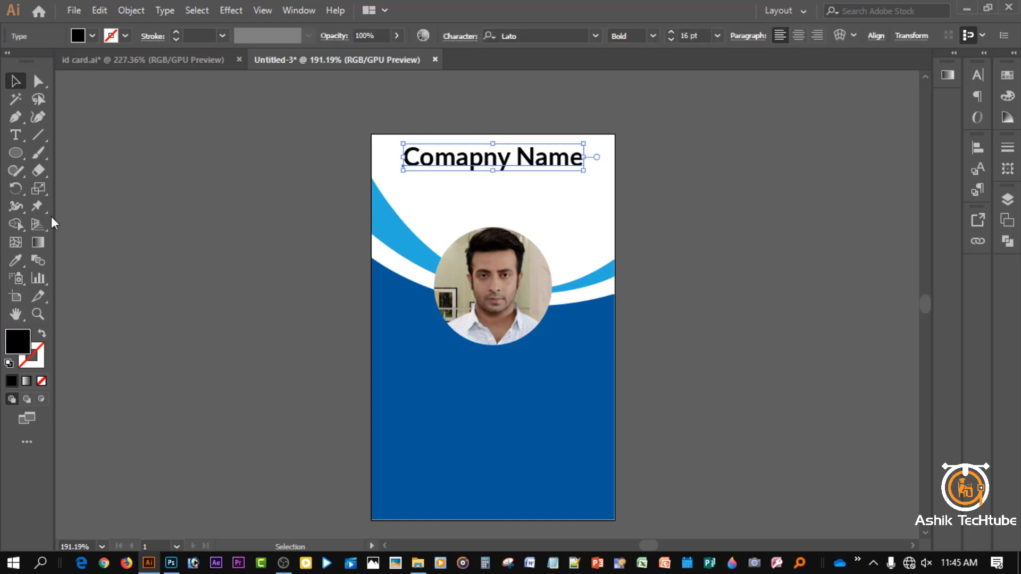
click(92, 36)
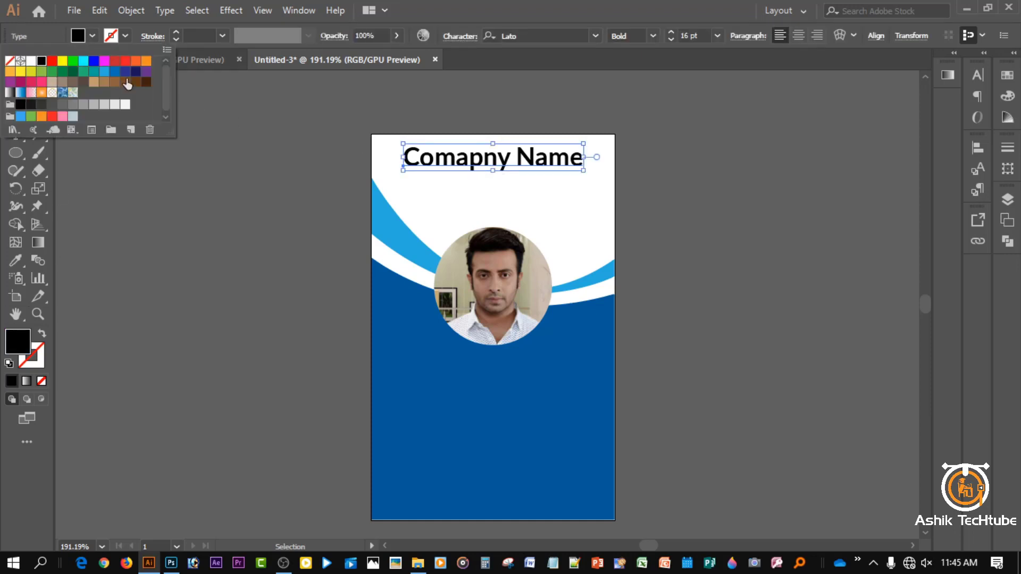
click(126, 71)
click(135, 71)
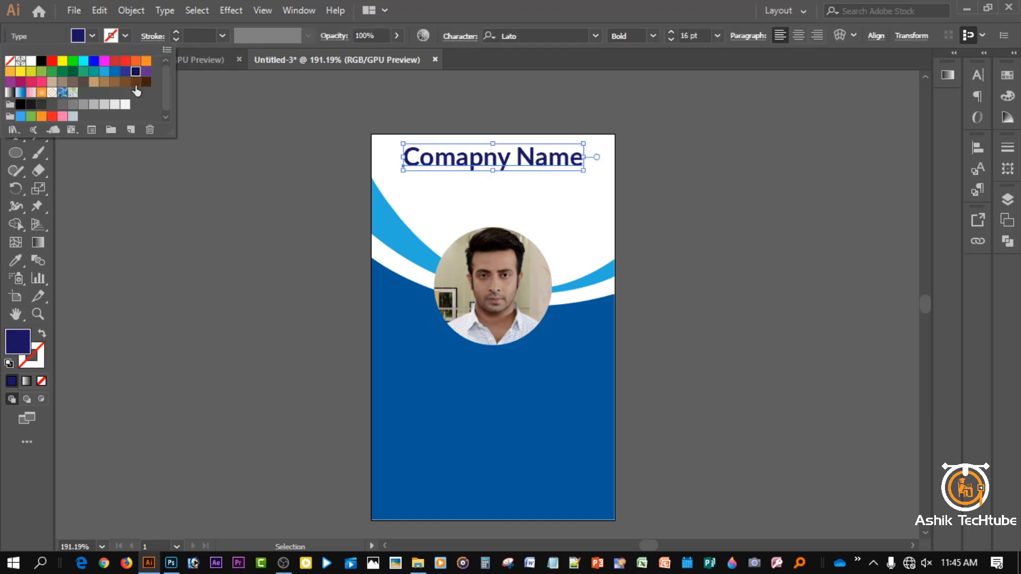
double_click(16, 341)
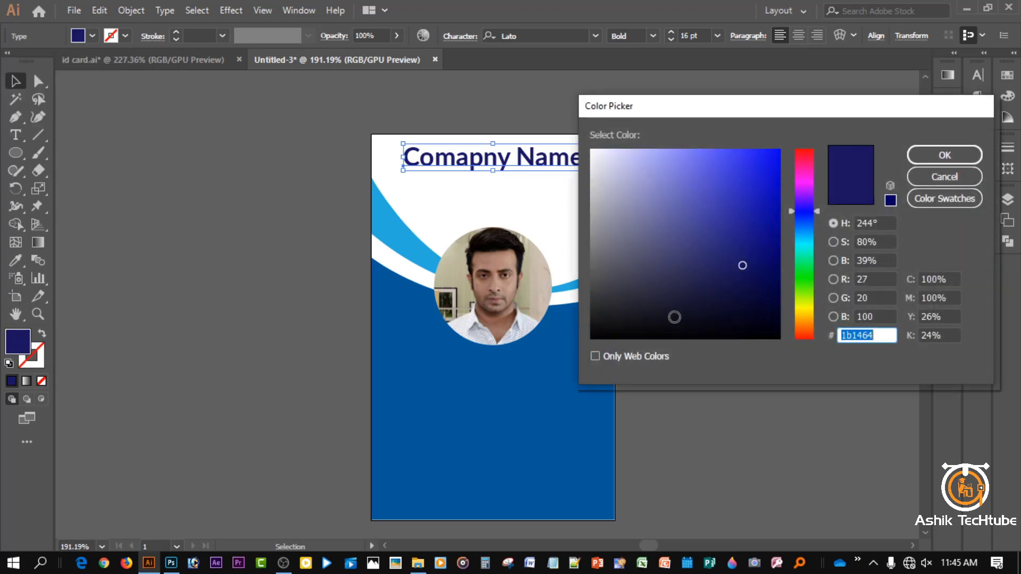
click(767, 279)
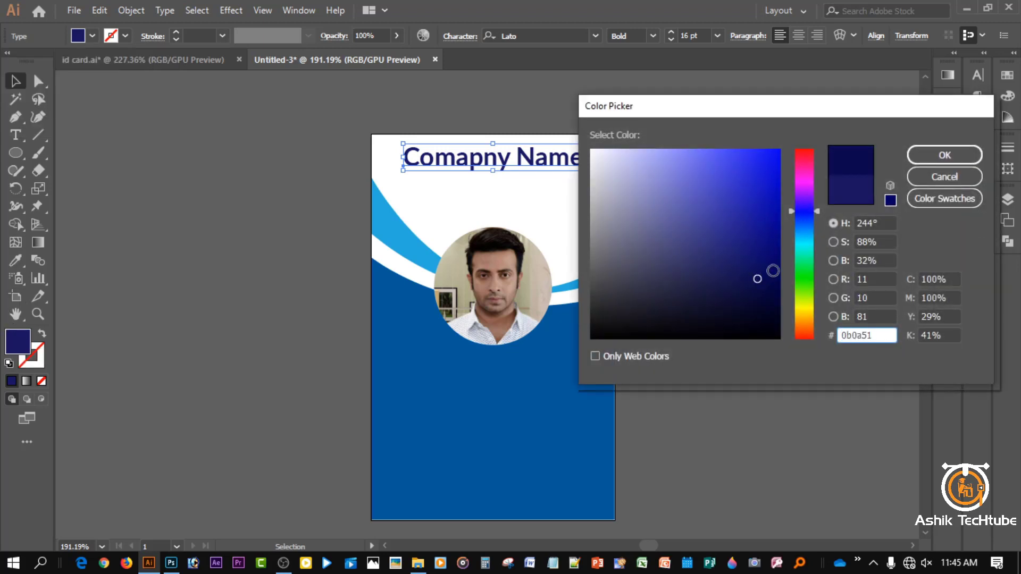
click(925, 158)
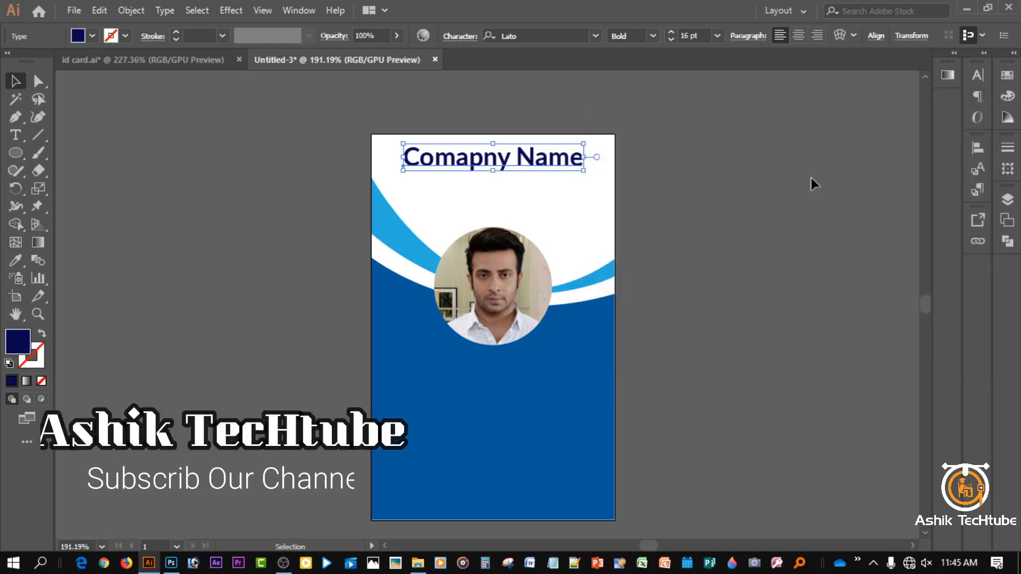
click(722, 179)
click(474, 164)
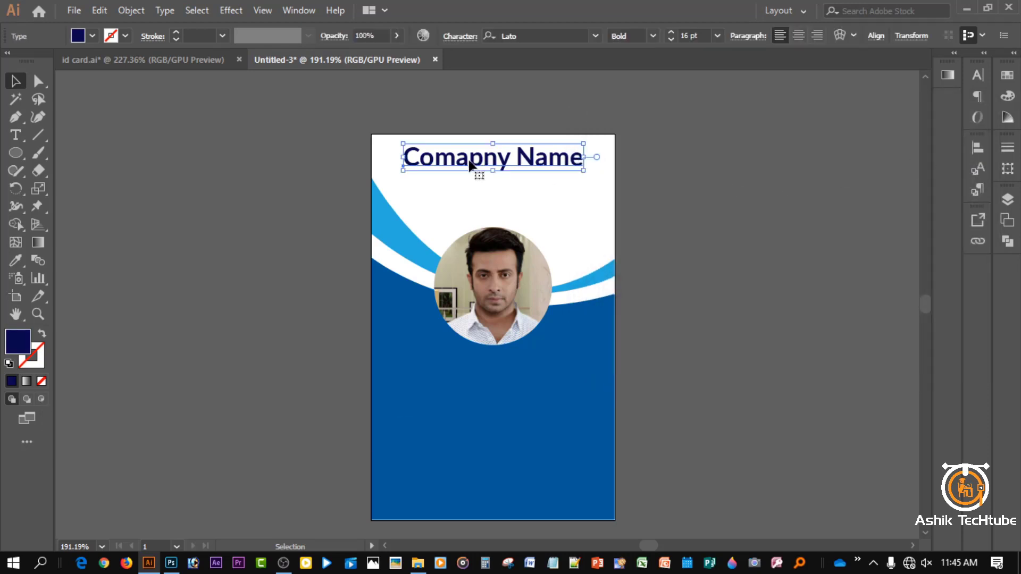
drag(473, 164, 477, 189)
- Retype the duplicate line as 'Your company sologan' in Montserrat Light
triple_click(477, 189)
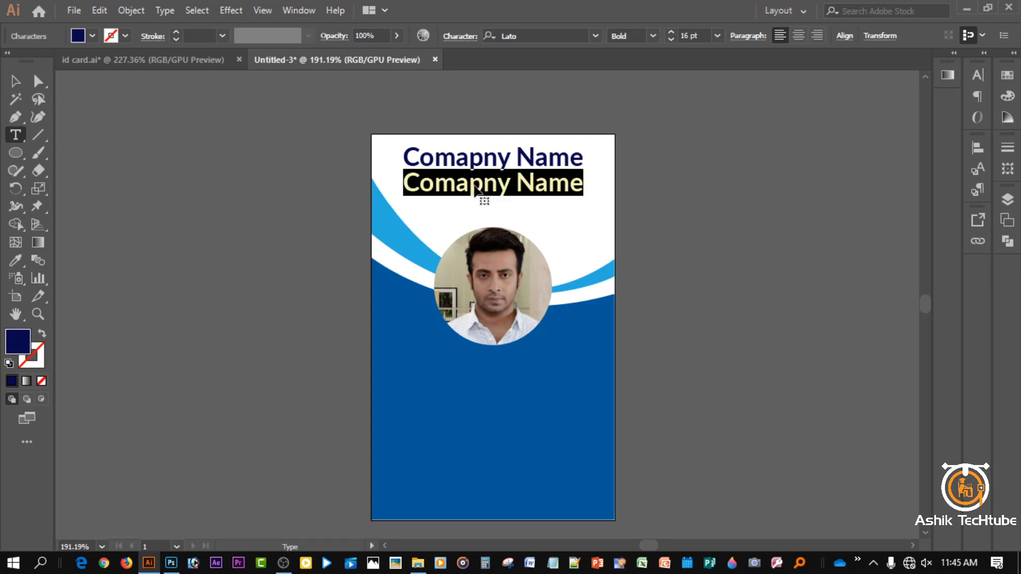
text(Your com)
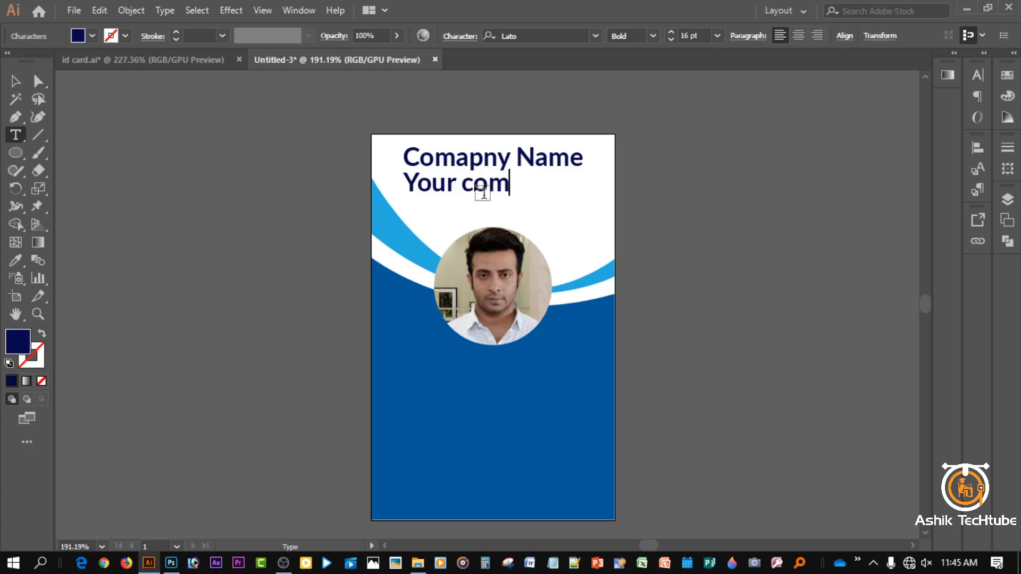
text(pany sologan)
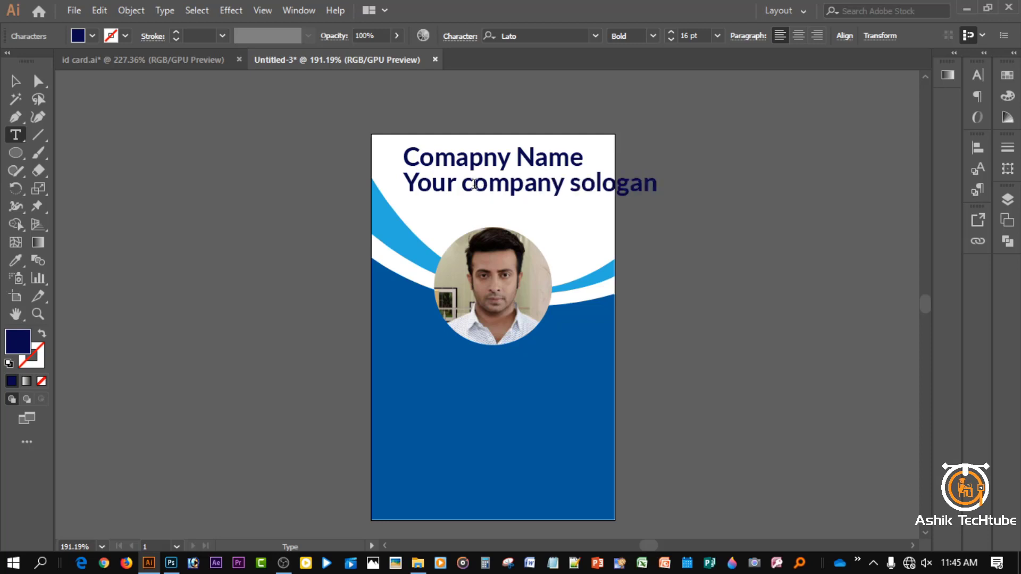
click(15, 81)
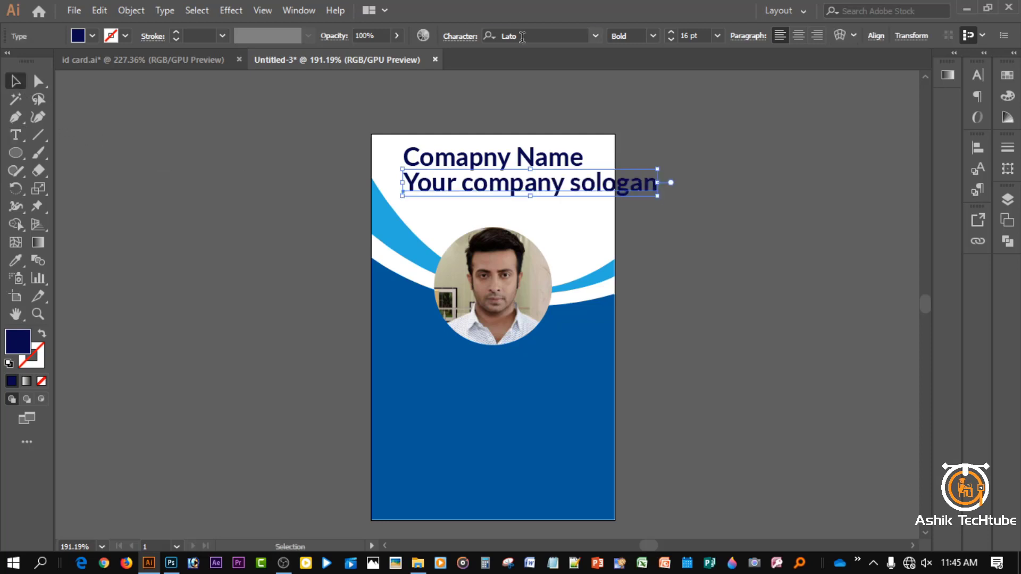
click(483, 35)
text(mont)
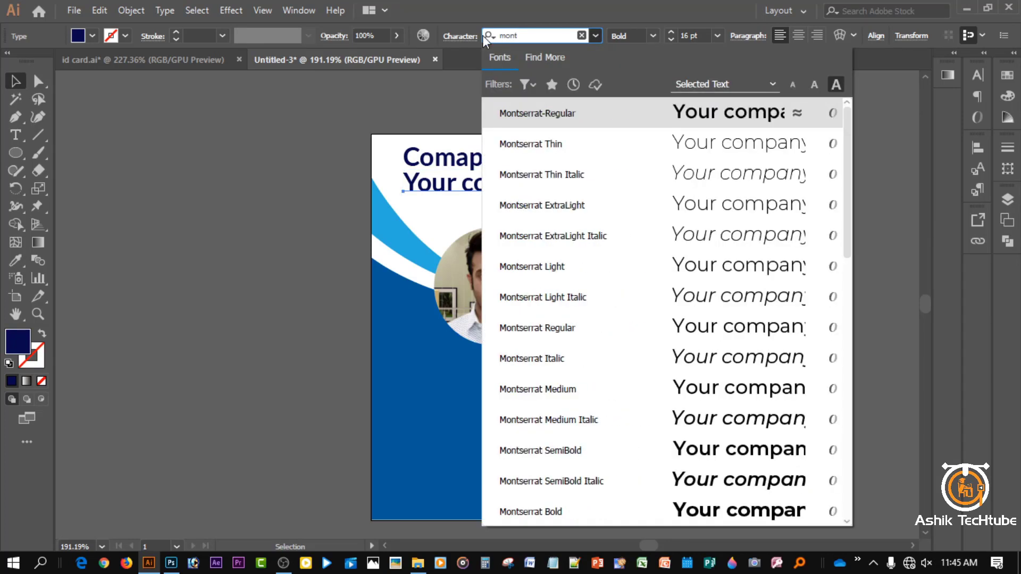
click(614, 272)
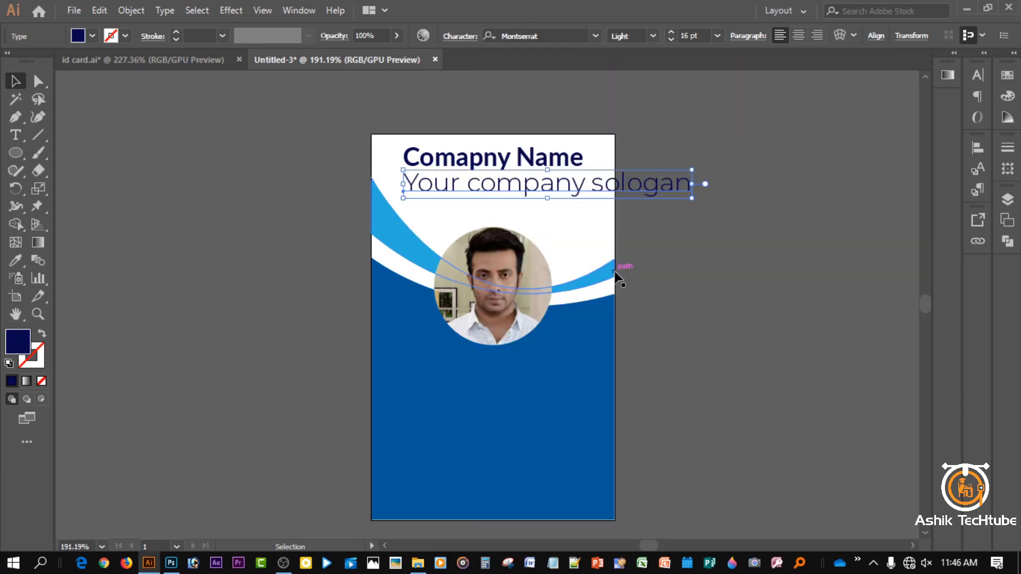
- Shrink the slogan to 9 pt, centre it on the artboard, and nudge it up slightly
click(668, 40)
click(668, 40)
click(668, 40)
click(668, 39)
click(668, 39)
click(668, 39)
click(668, 40)
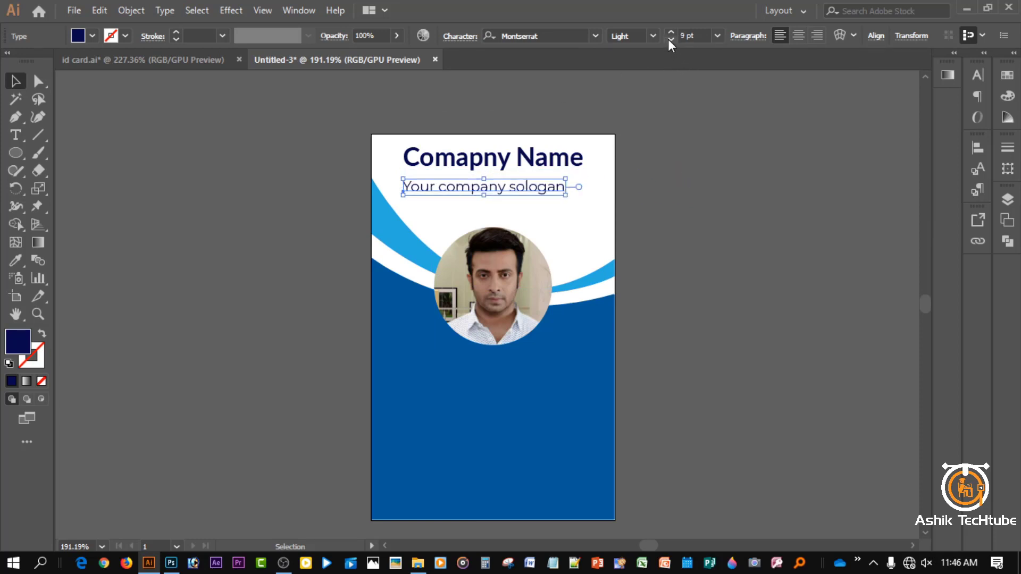
click(975, 149)
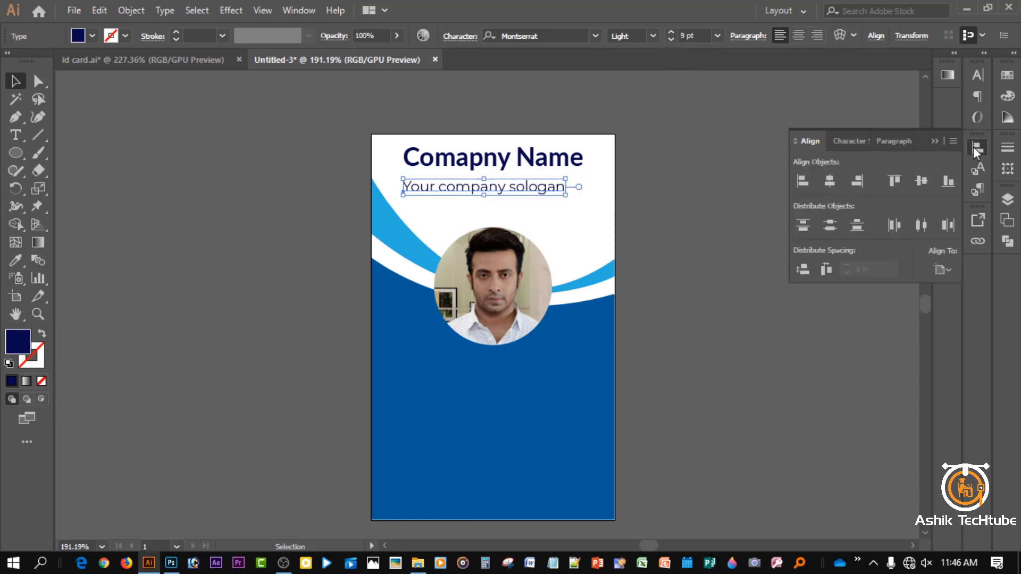
click(832, 182)
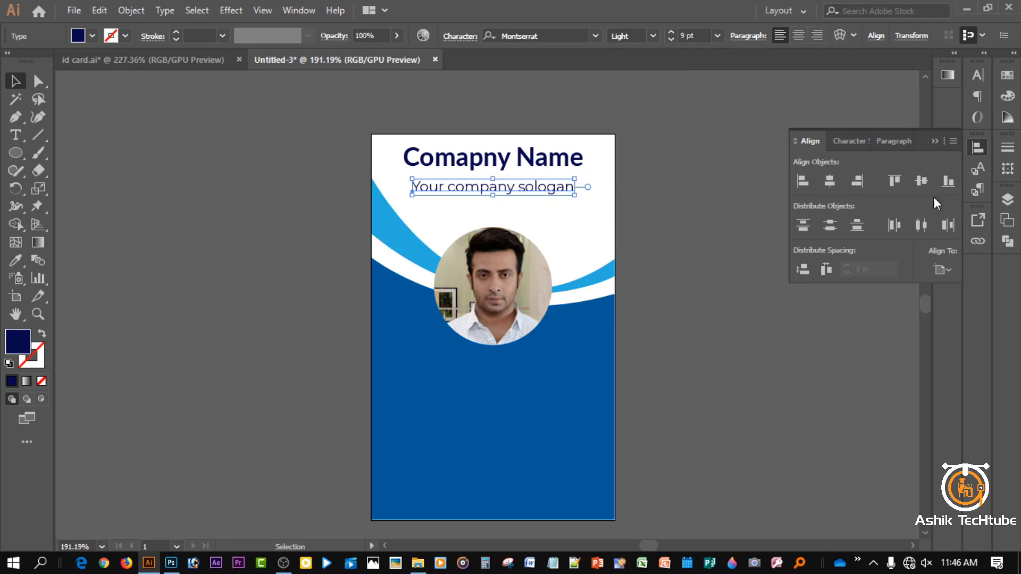
click(940, 270)
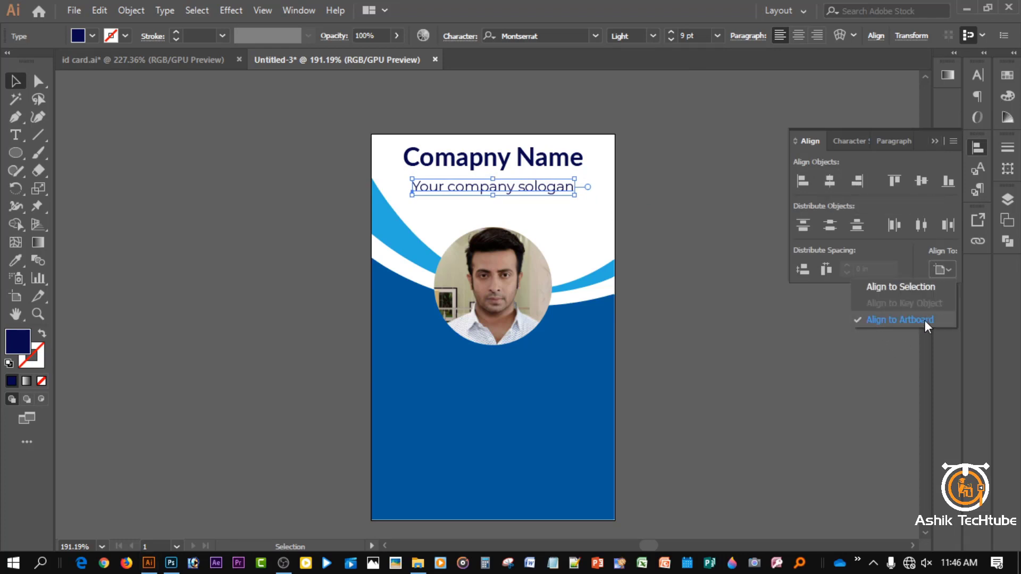
click(934, 143)
click(744, 155)
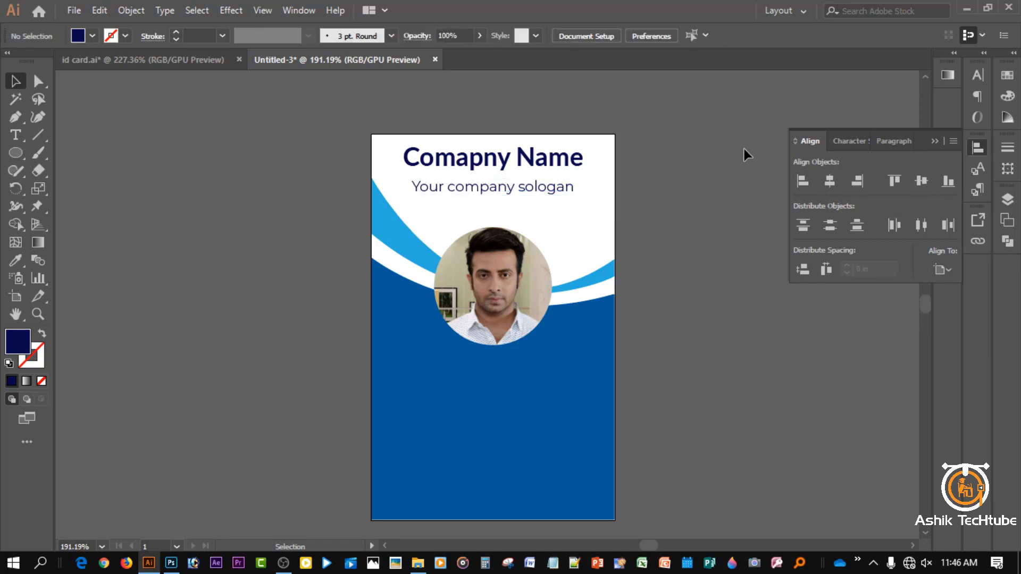
click(545, 190)
key(Up)
key(Up)
key(Up)
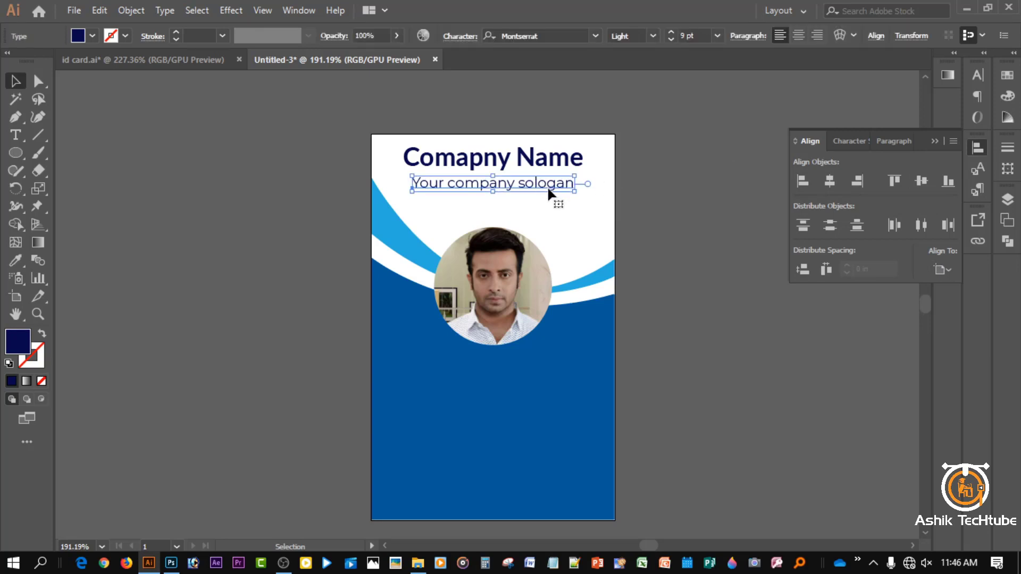
click(703, 202)
click(938, 141)
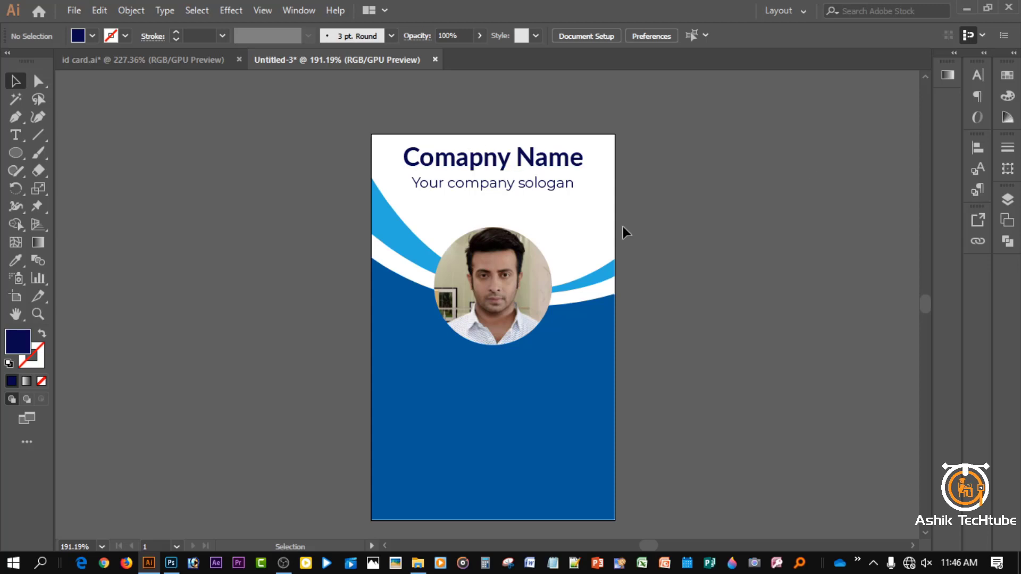
- Type the cardholder's name in bold below the portrait
scroll(759, 253, down, 2)
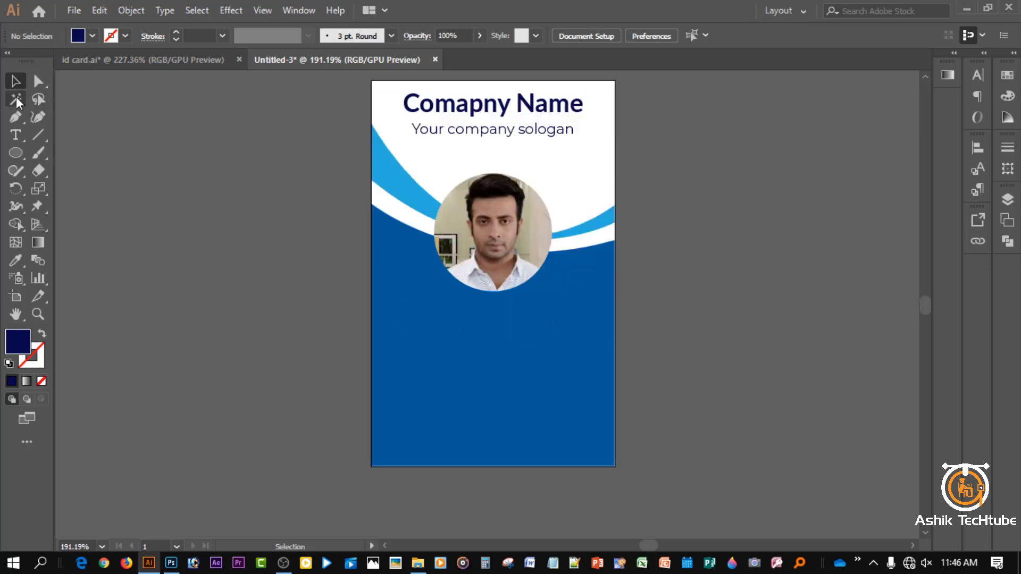
click(16, 135)
click(414, 318)
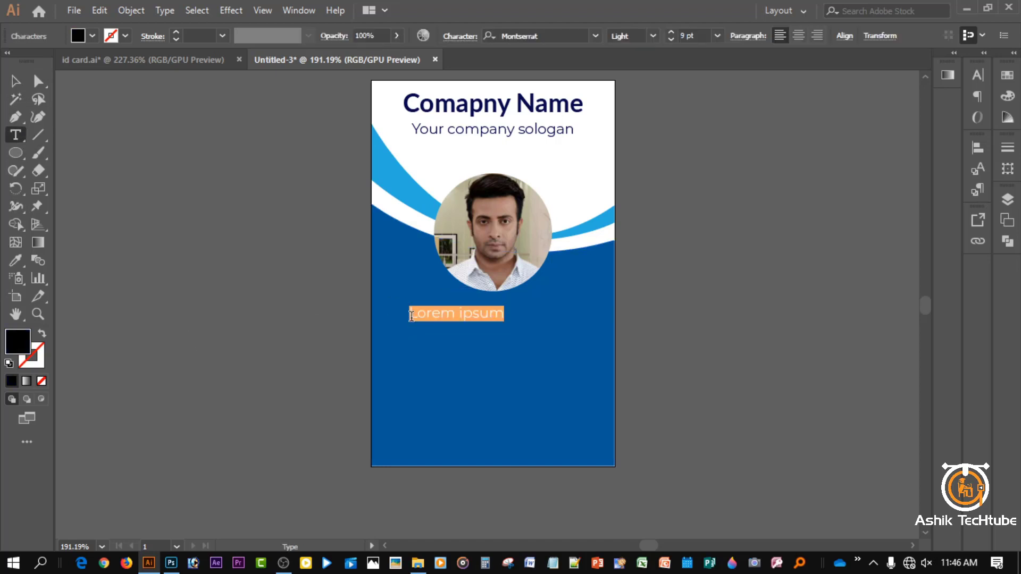
click(652, 35)
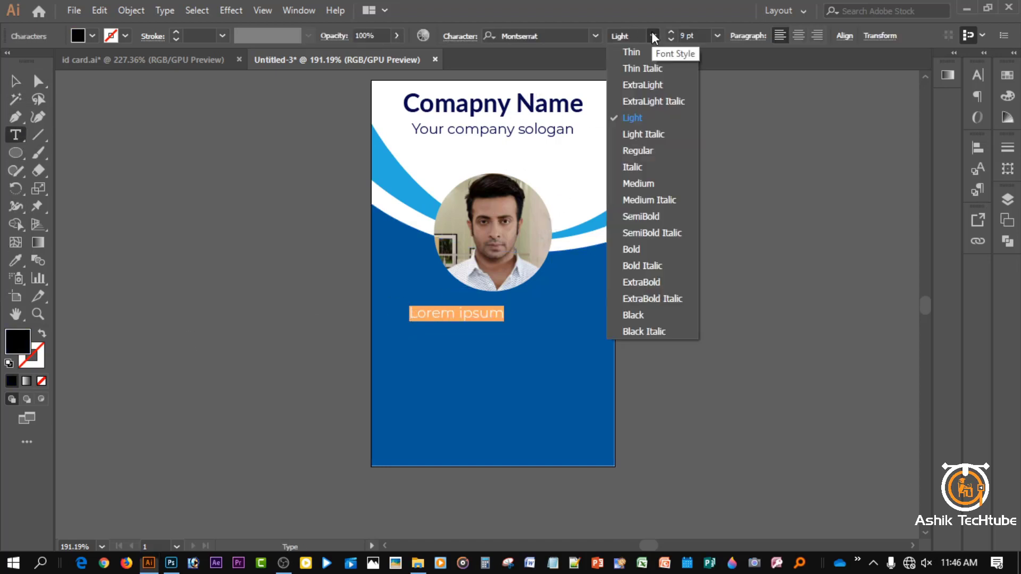
click(644, 254)
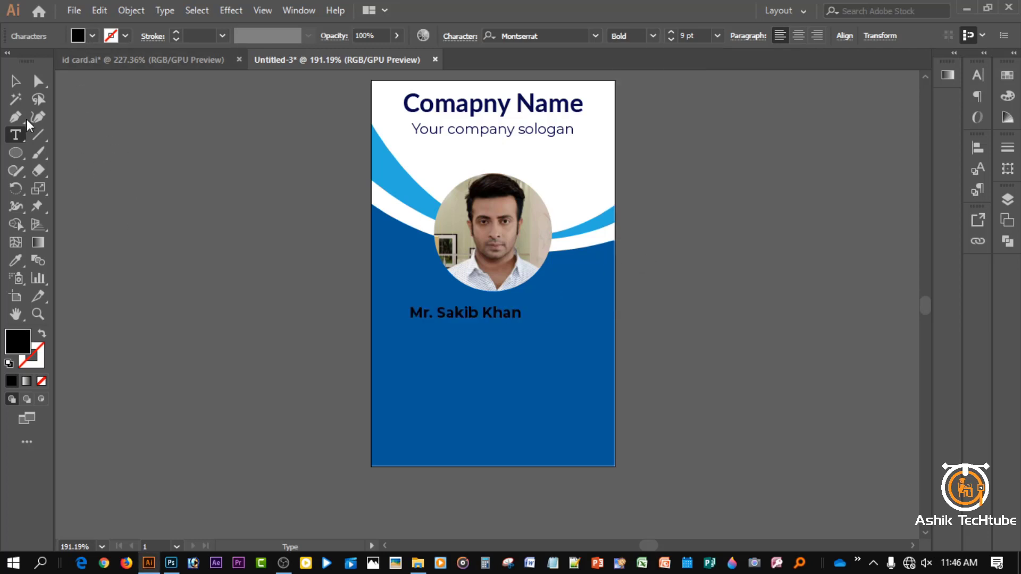
click(16, 81)
- Make the name white at 14 pt and centre it horizontally on the artboard
click(91, 34)
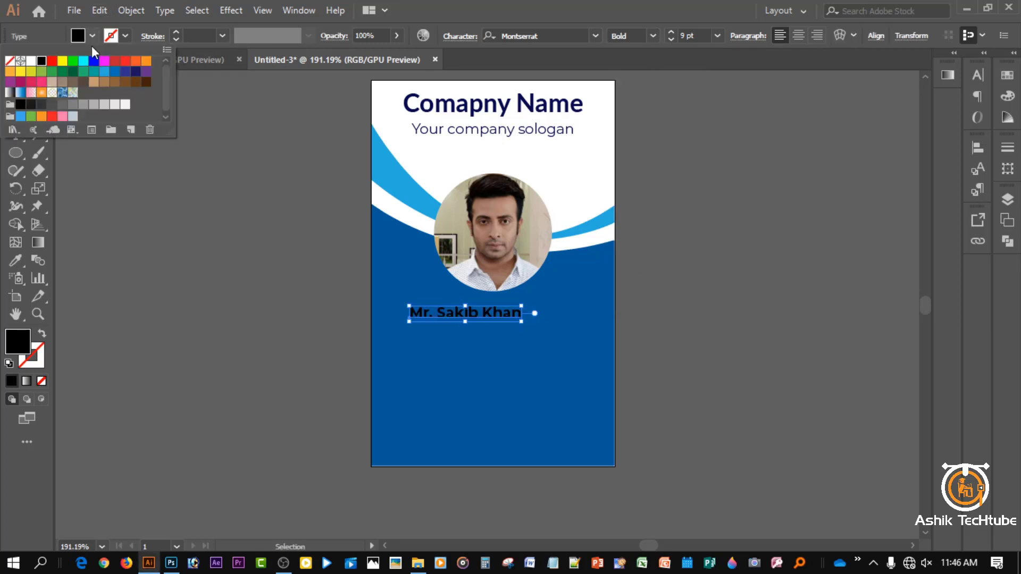
click(31, 61)
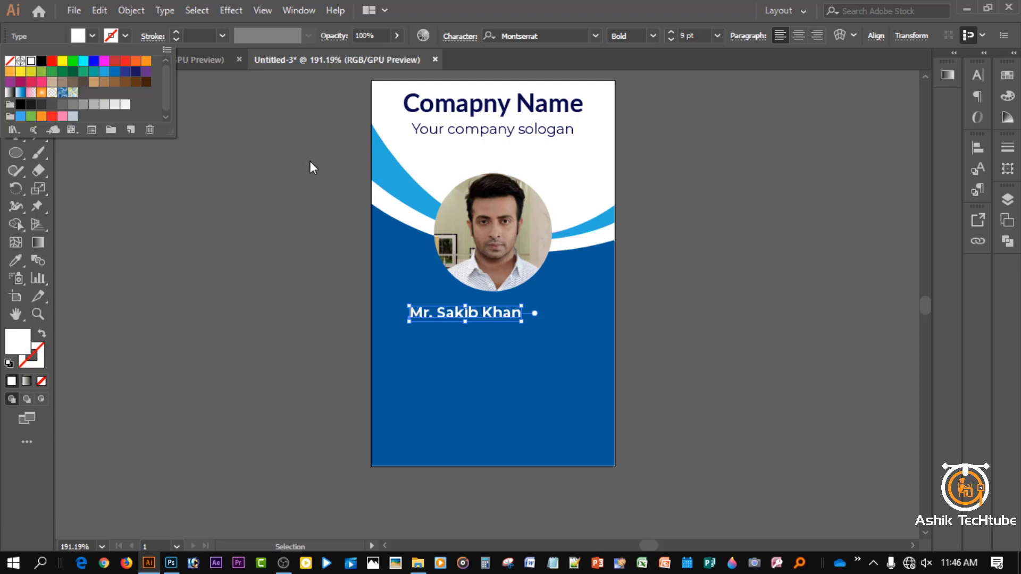
click(671, 33)
click(671, 33)
click(671, 33)
click(672, 33)
click(672, 33)
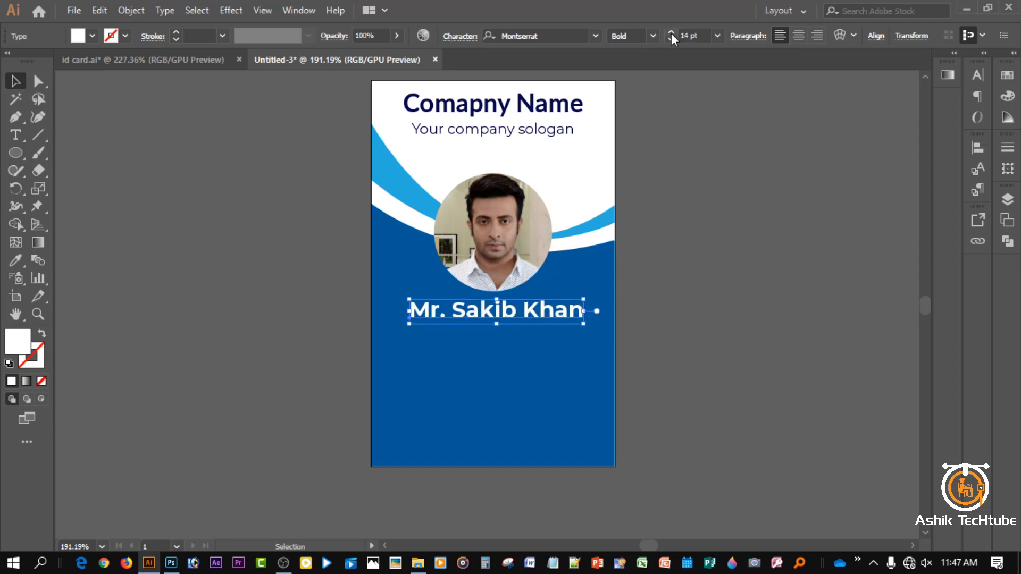
click(976, 147)
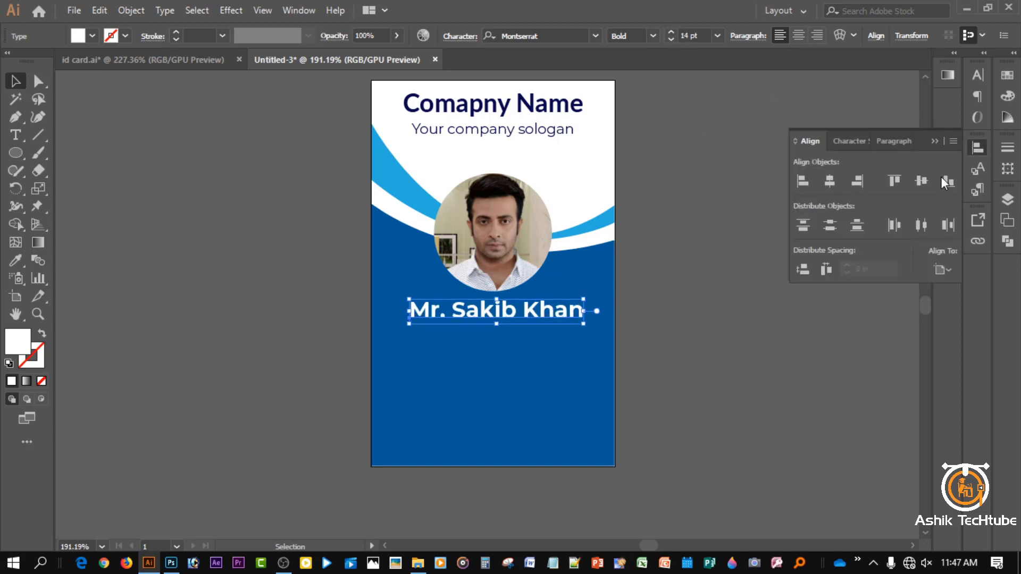
click(835, 182)
scroll(500, 242, down, 2)
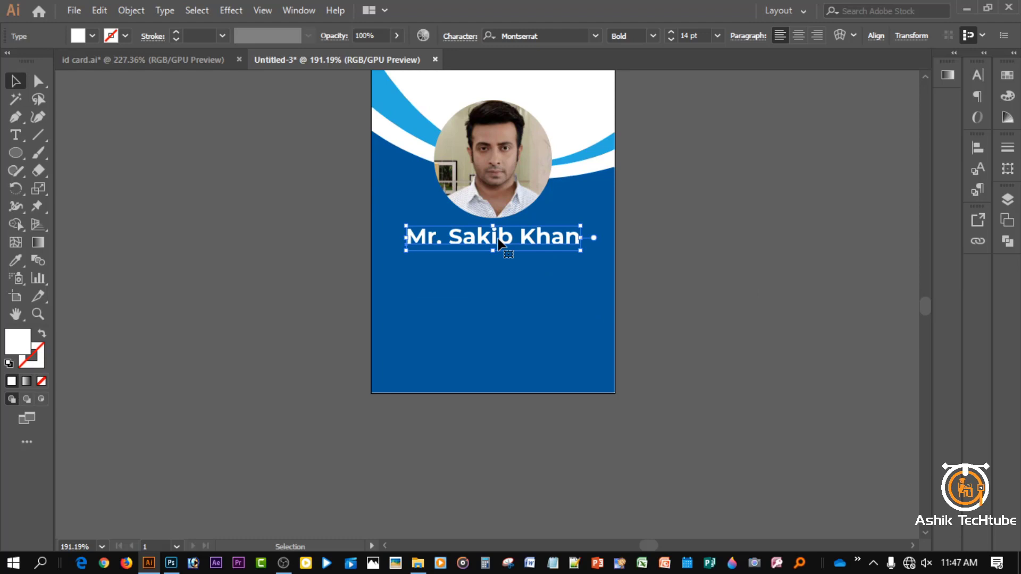
- Copy the name line directly below itself and retype the copy as 'Assistant Officer'
key(alt)
drag(500, 242, 492, 274)
triple_click(492, 274)
text(assestant Officer)
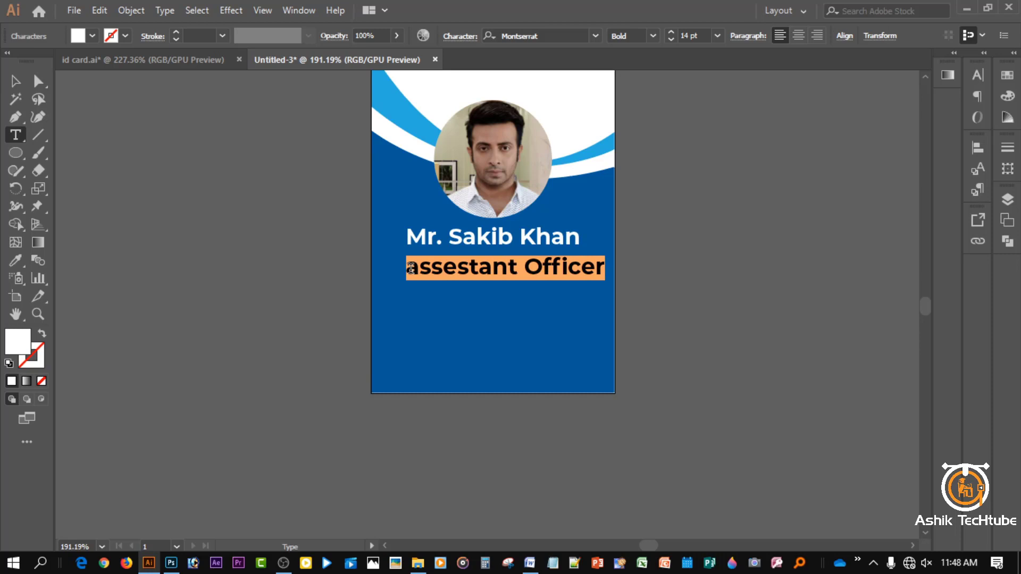
key(BackSpace)
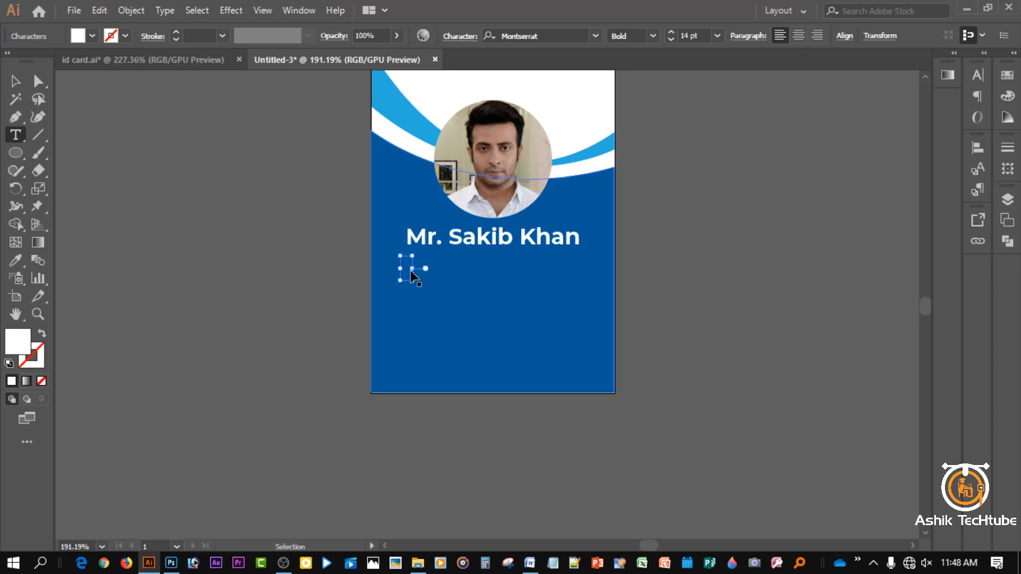
text(Assistant Officer)
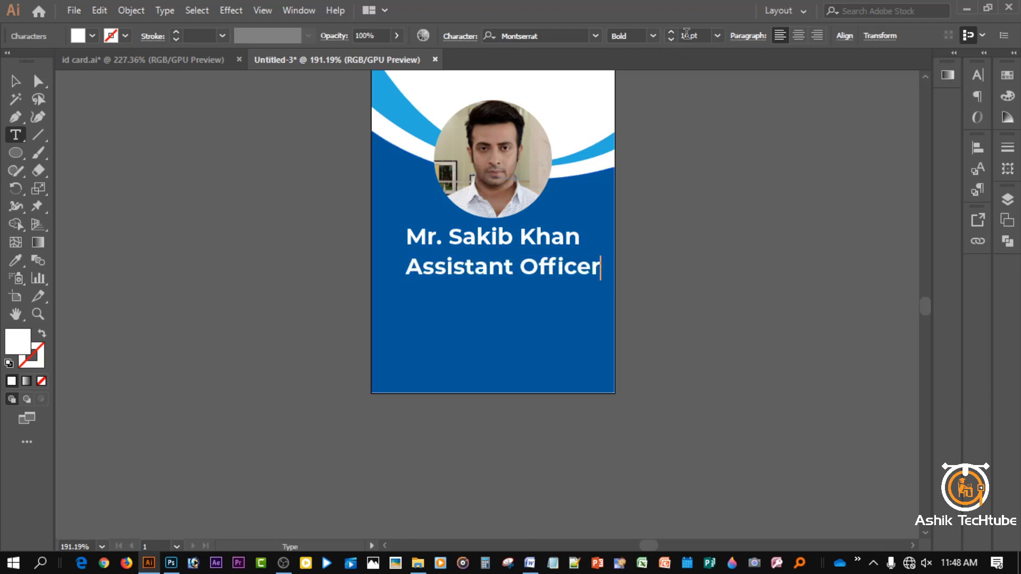
- Set the Assistant Officer title to Montserrat Regular weight
click(653, 36)
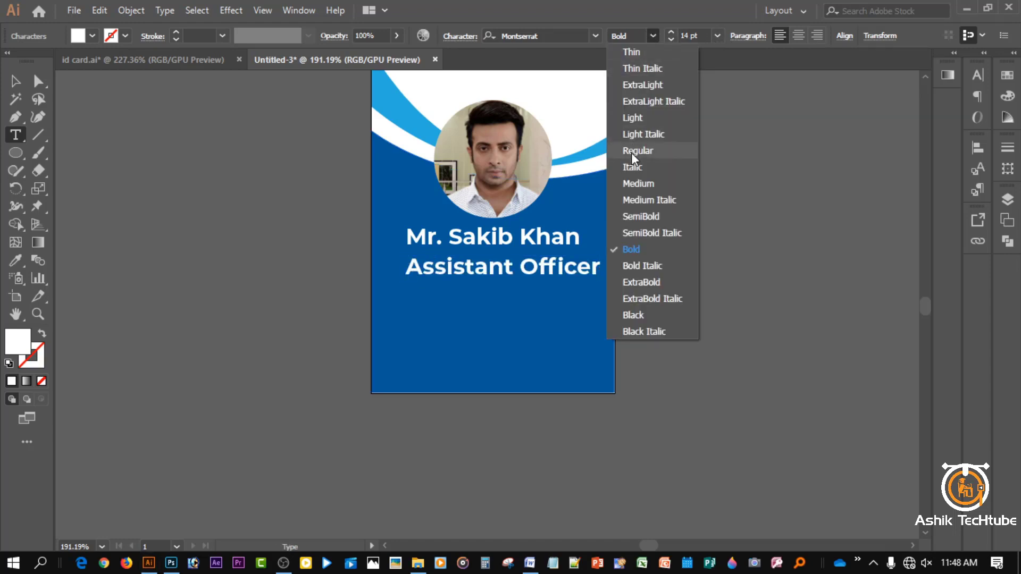
click(645, 152)
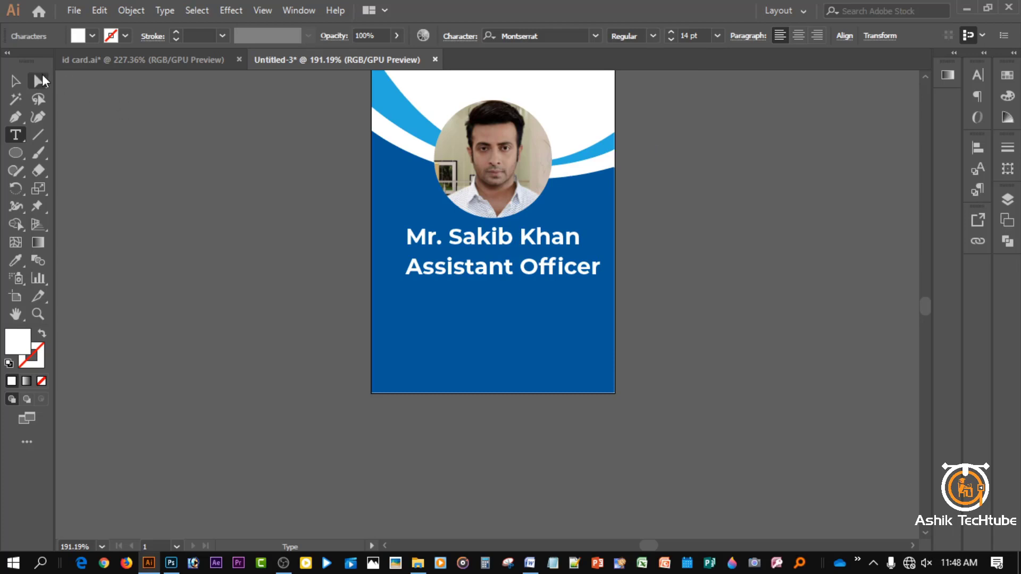
click(15, 81)
click(657, 36)
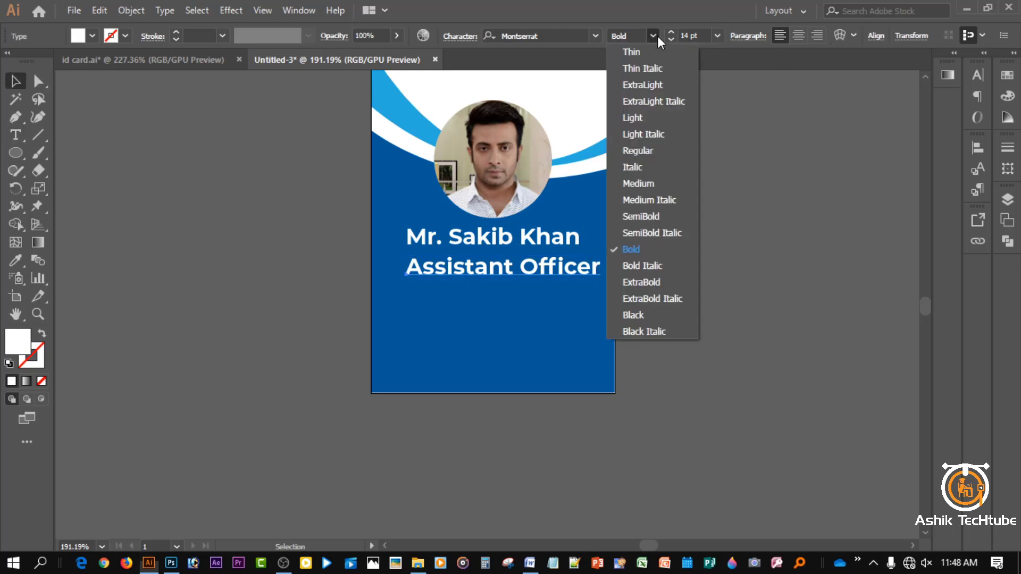
click(643, 152)
click(729, 273)
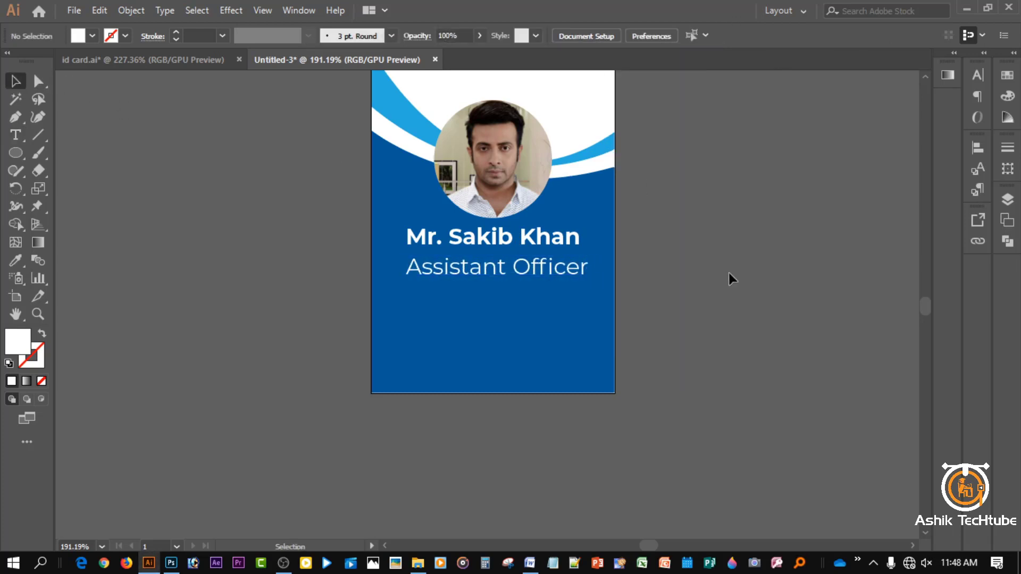
click(546, 274)
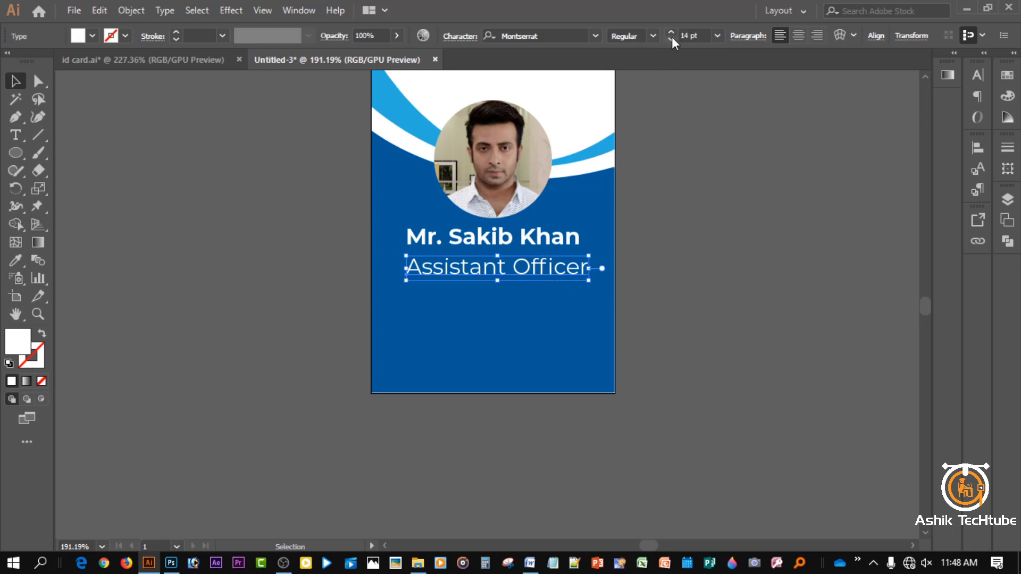
- Reduce the title's size, centre it horizontally on the card and nudge it up toward the name
click(672, 39)
click(672, 39)
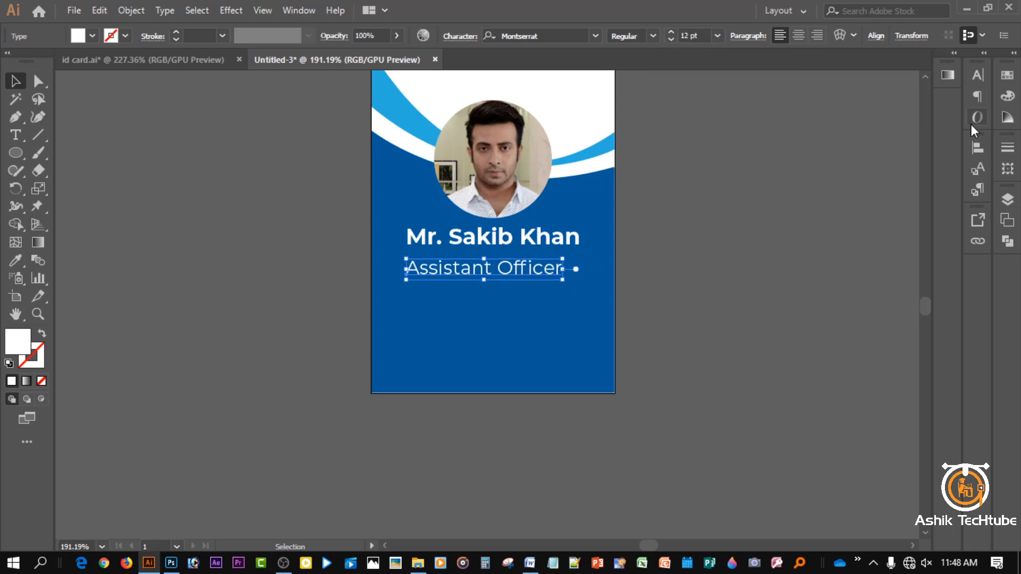
click(975, 148)
click(831, 181)
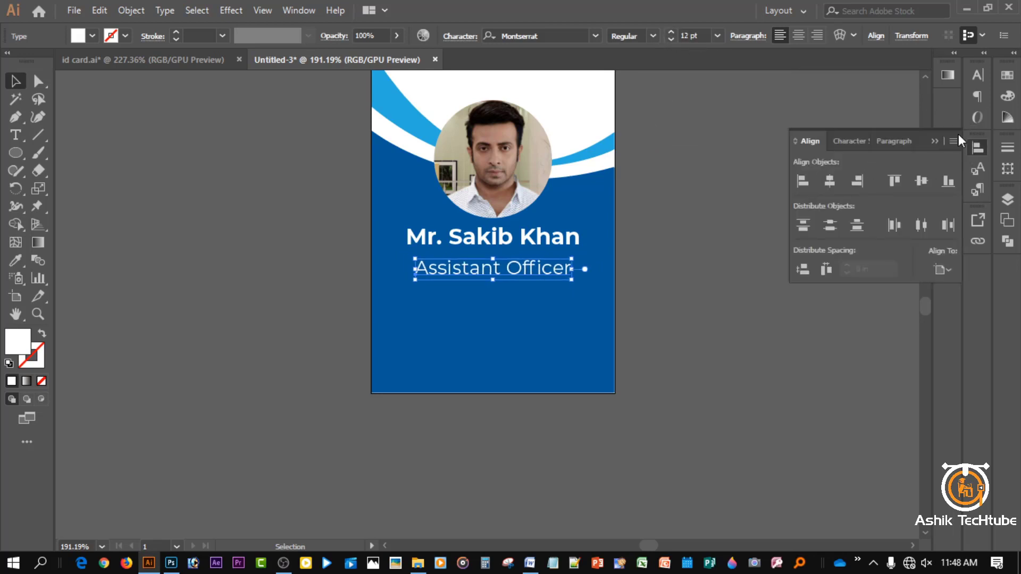
click(790, 173)
click(529, 270)
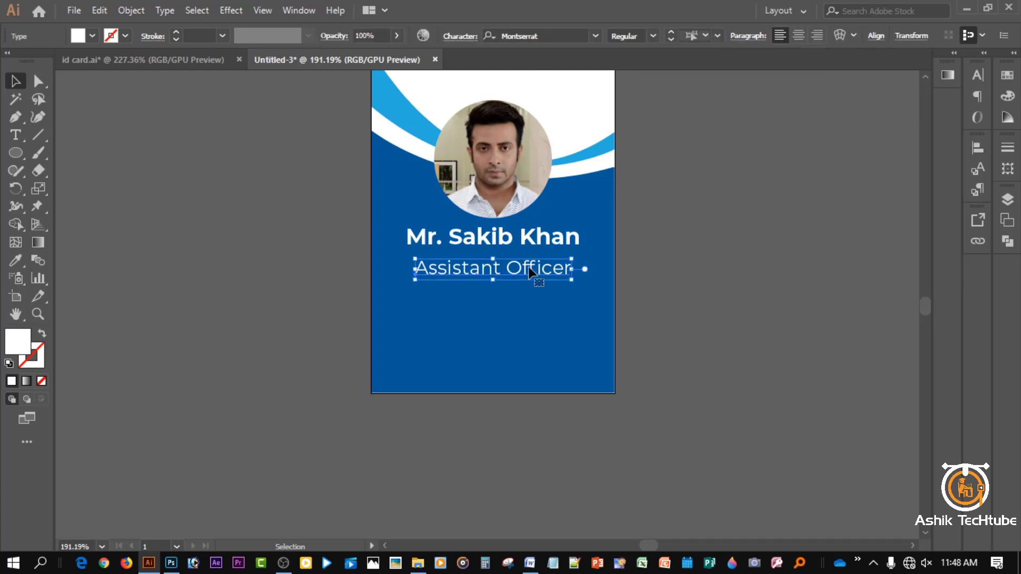
key(Up)
key(Up)
key(Up)
key(Up)
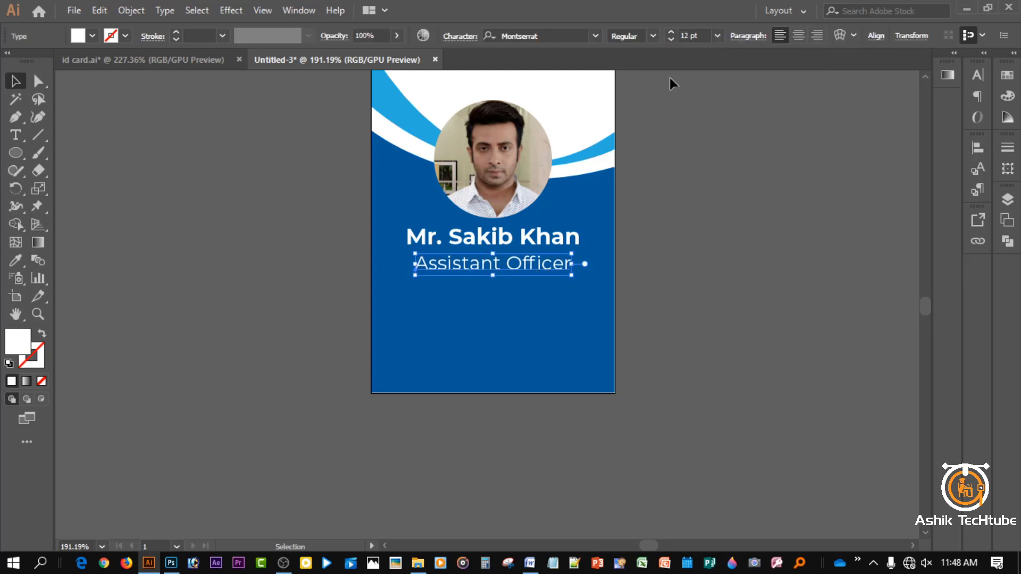
- Shrink the title to 10 pt and re-centre it horizontally on the card
click(671, 39)
click(671, 40)
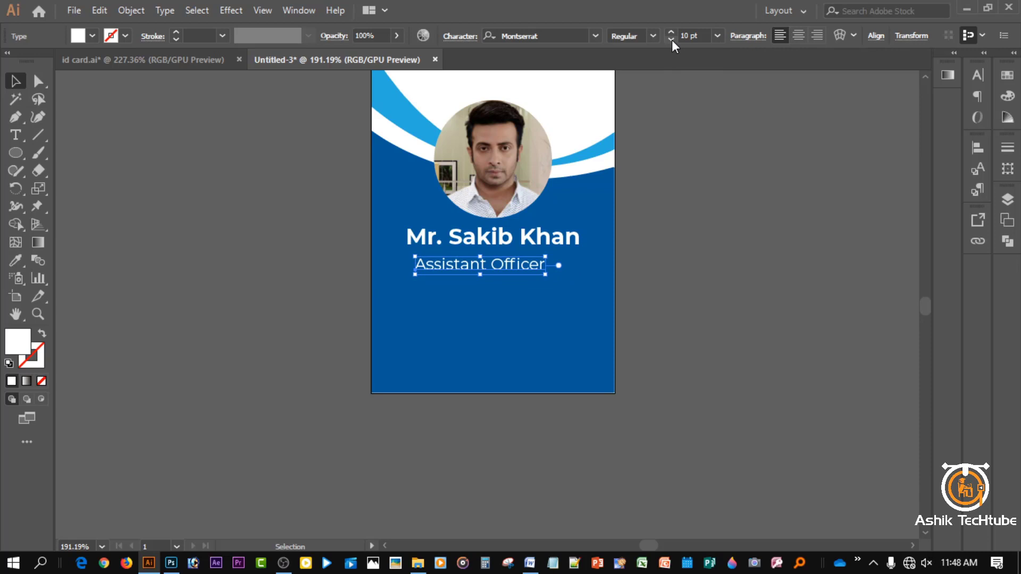
click(977, 147)
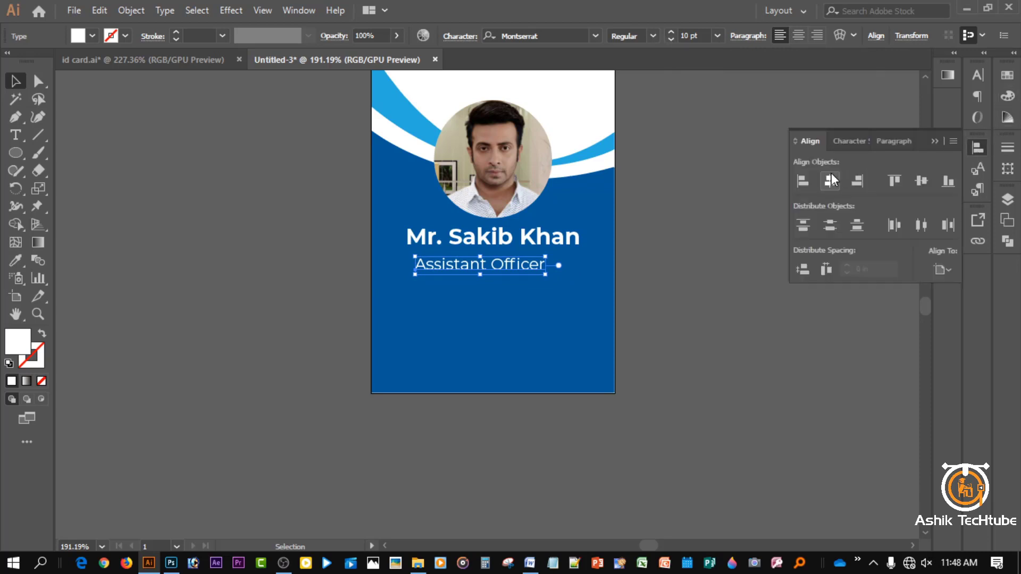
click(828, 181)
click(798, 101)
click(793, 129)
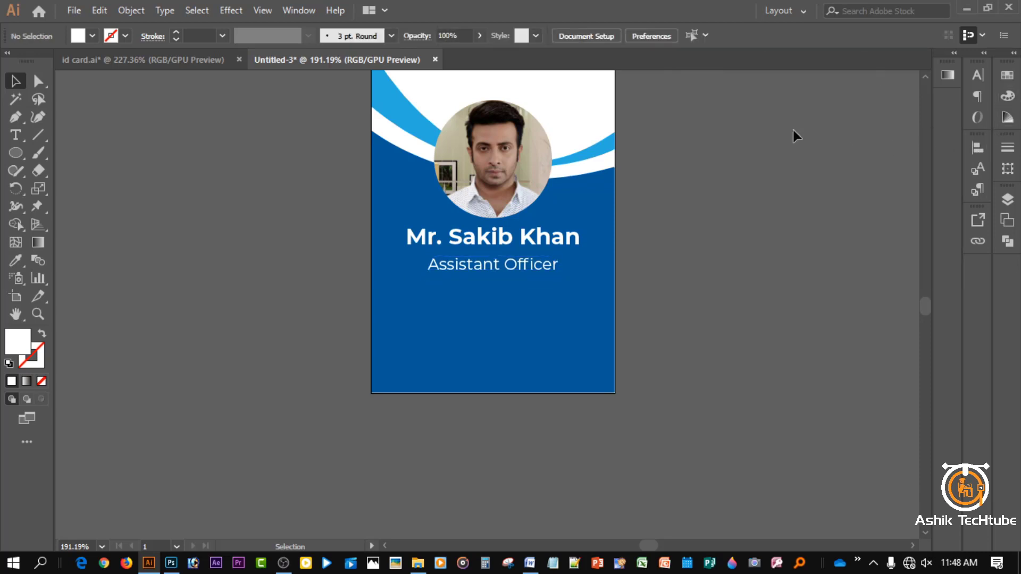
- Nudge the cardholder's name down closer to the Assistant Officer title
scroll(546, 319, up, 2)
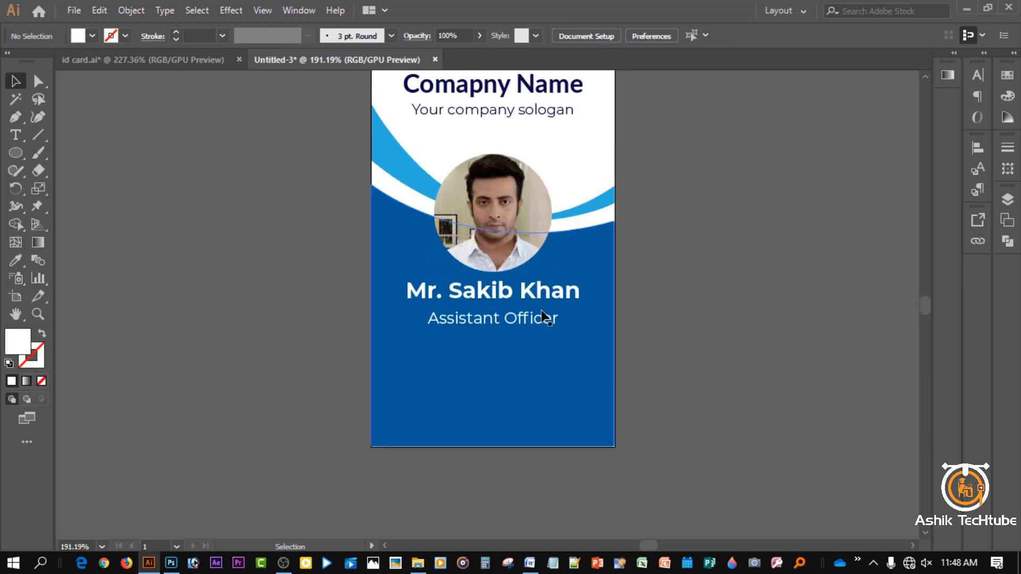
click(492, 319)
click(489, 293)
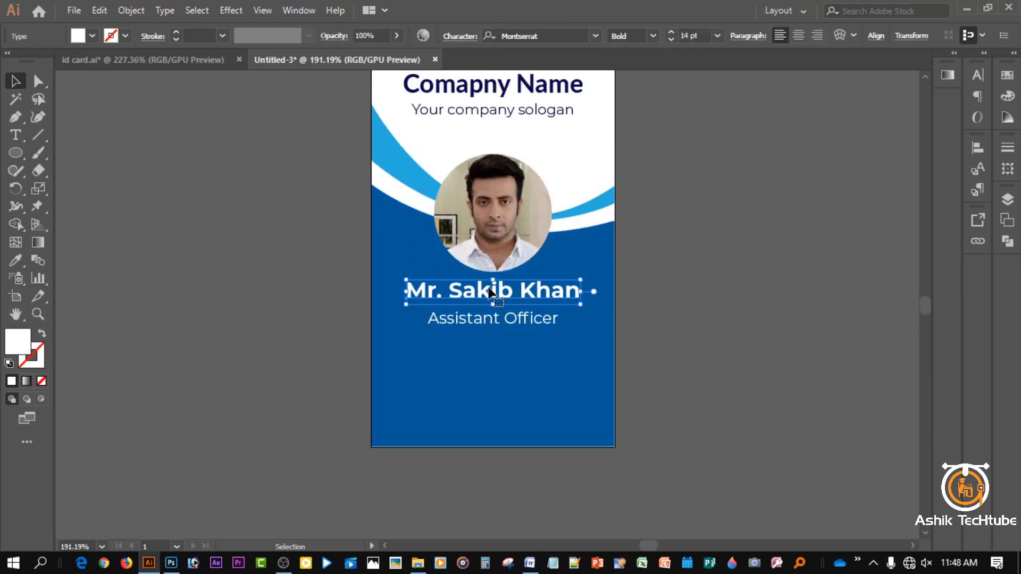
key(Down)
key(Down)
key(Down)
key(Down)
key(Down)
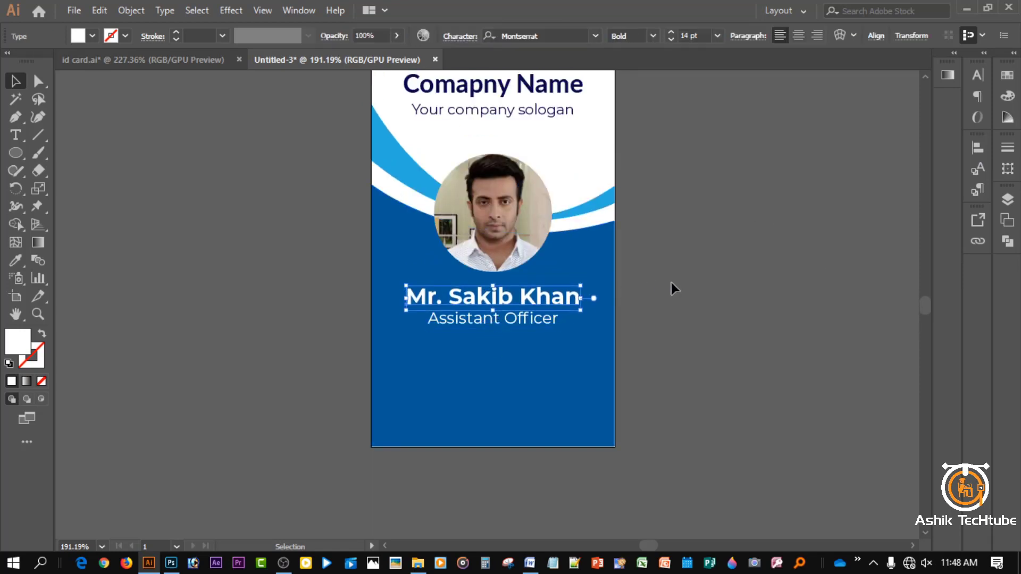
click(665, 287)
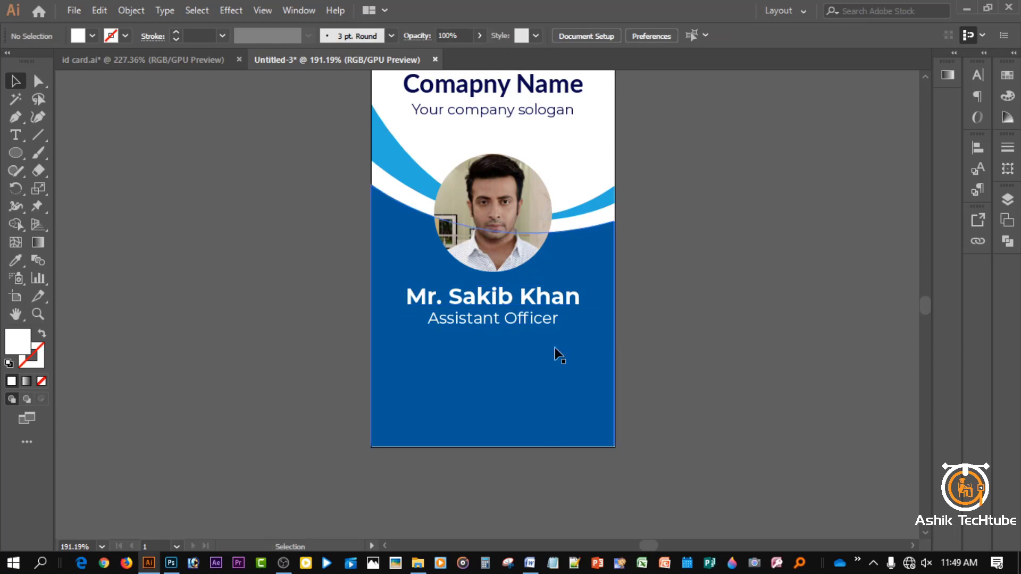
- Start a new text line below the title, clearing the placeholder to make the ID: label
scroll(532, 356, down, 1)
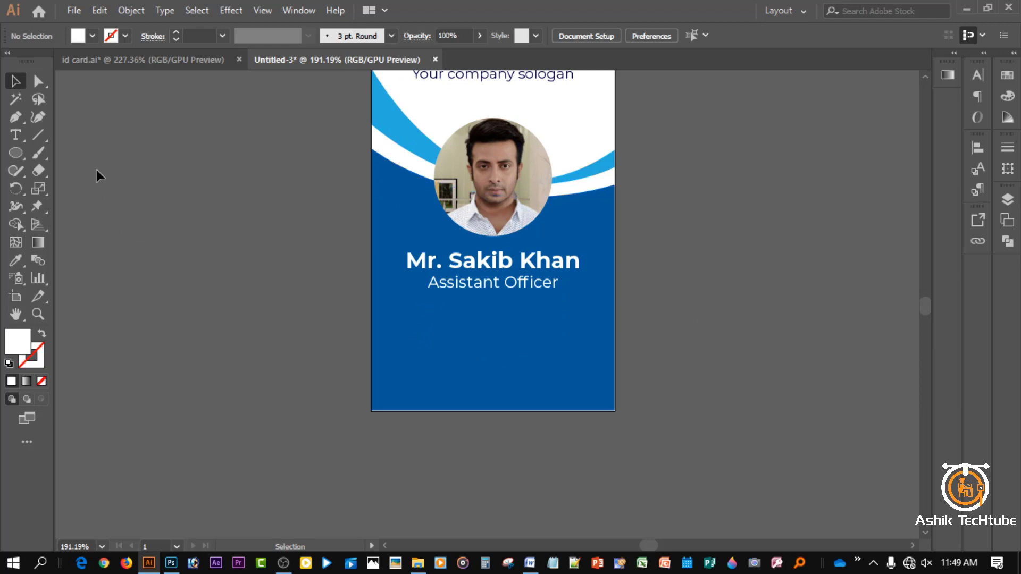
click(15, 135)
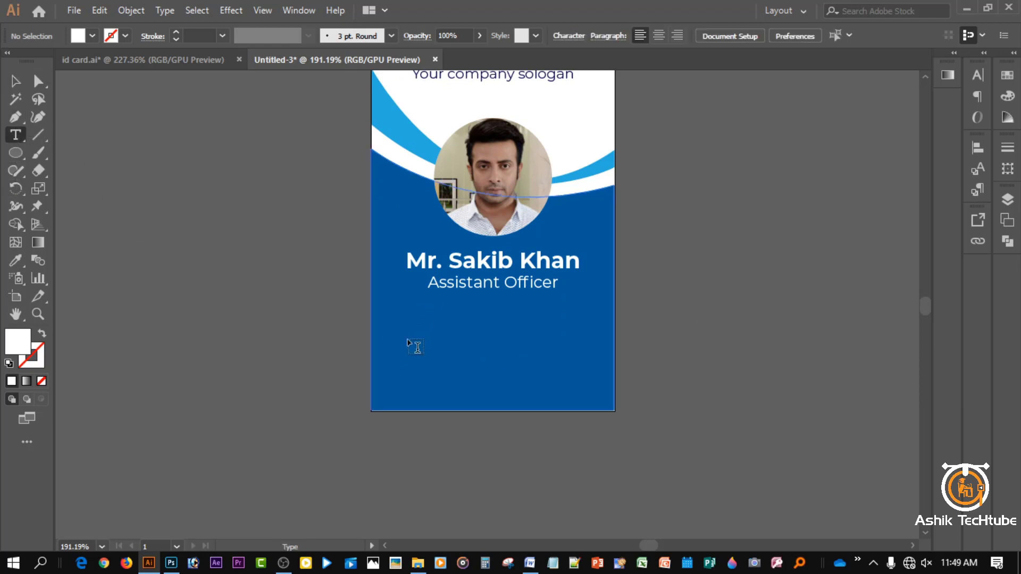
click(401, 313)
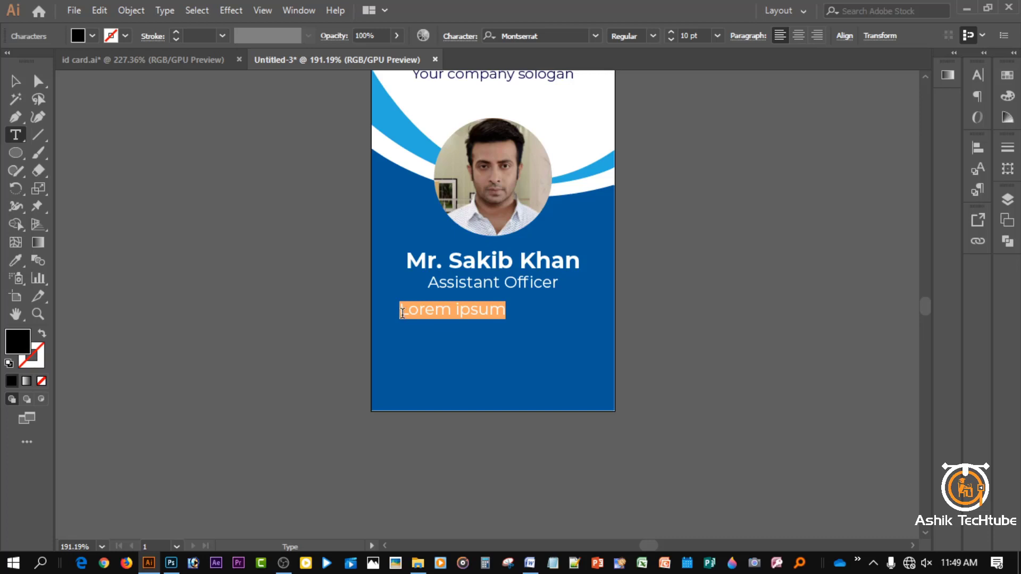
key(BackSpace)
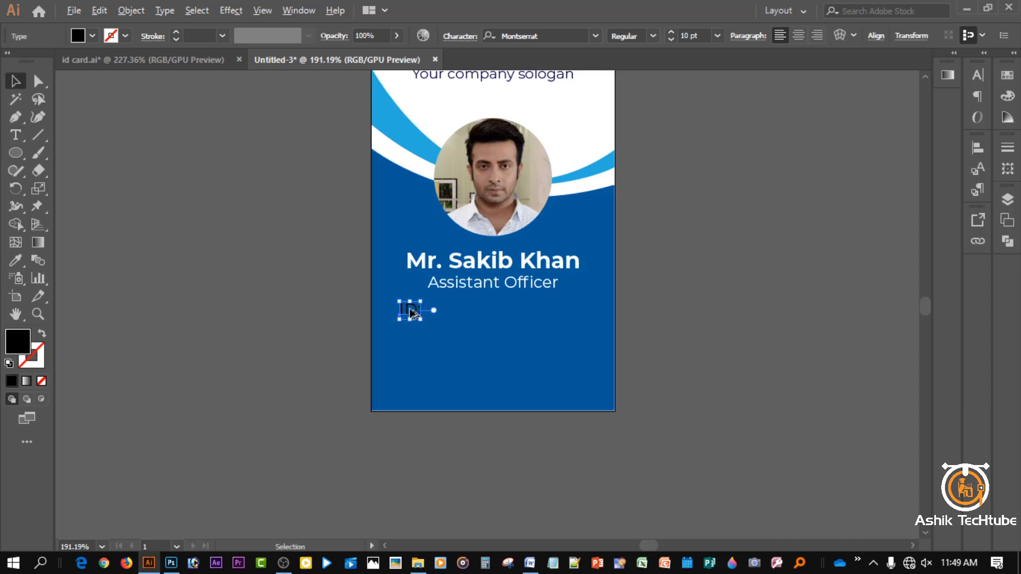
- Duplicate the ID: label twice below and retype the copies as 'E-mail:' and 'Phone:'
drag(410, 310, 410, 368)
click(410, 357)
click(409, 337)
double_click(409, 335)
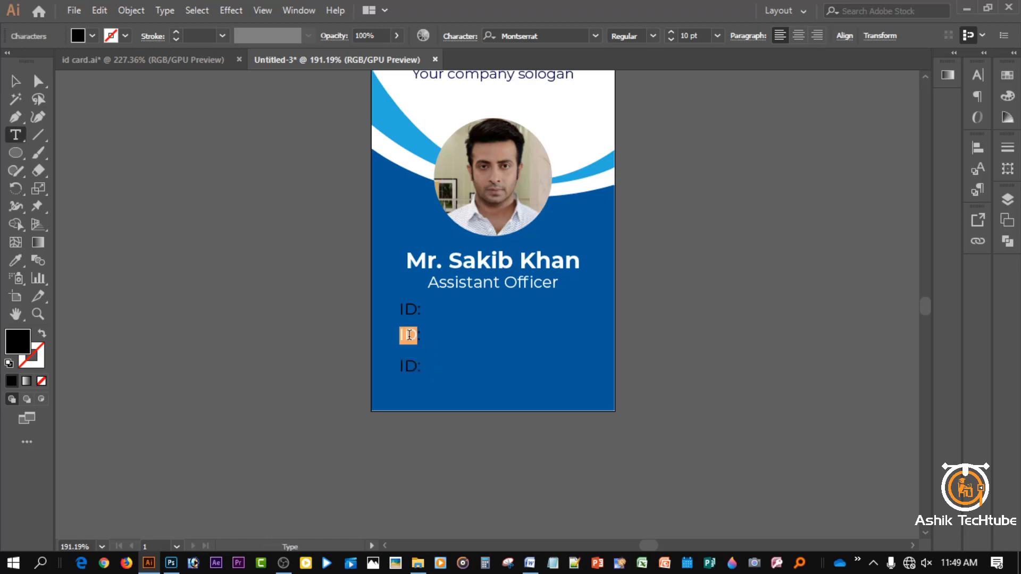
text(E-mail:)
double_click(411, 365)
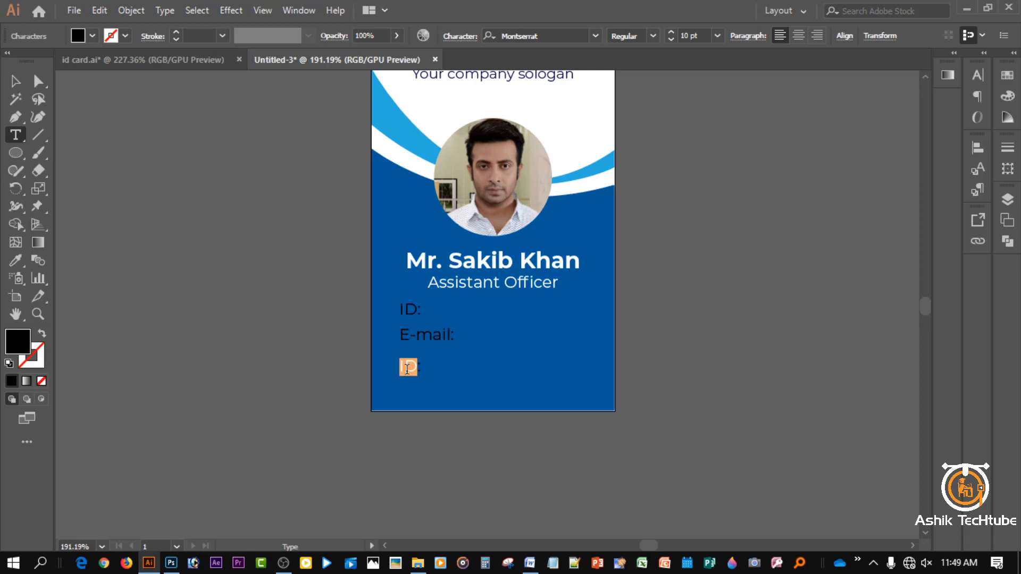
text(phone:)
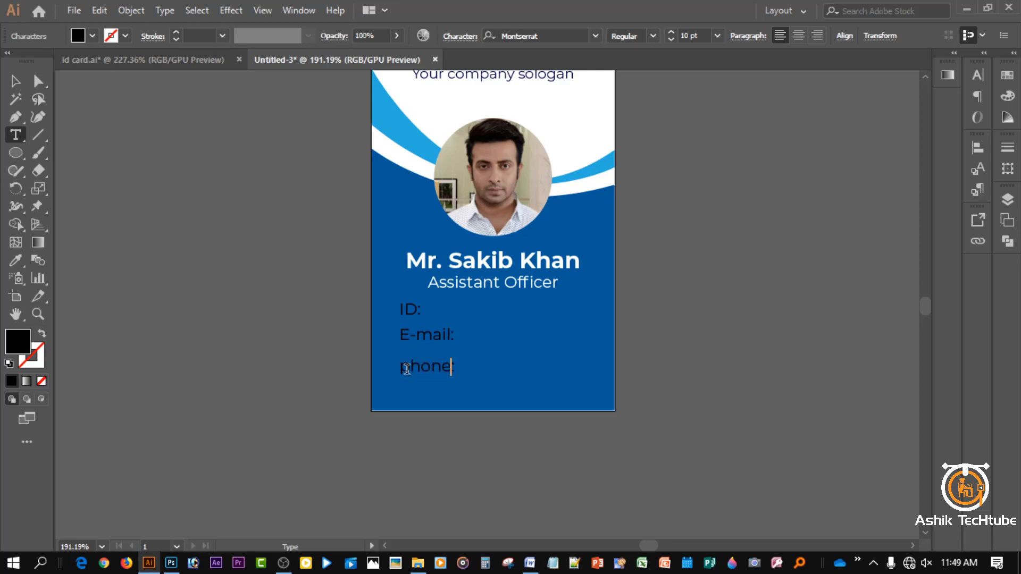
drag(409, 368, 398, 371)
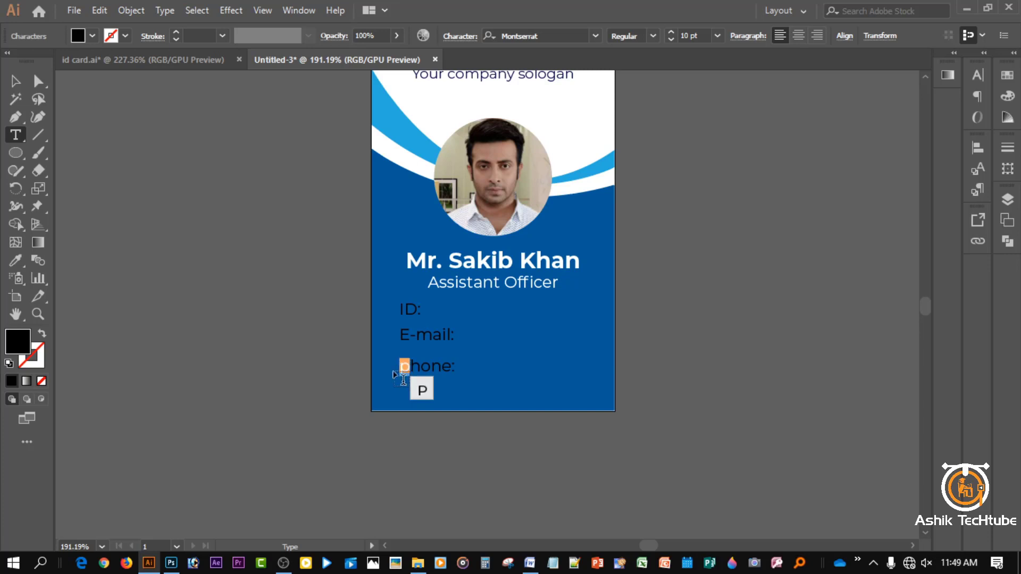
text(P)
key(Escape)
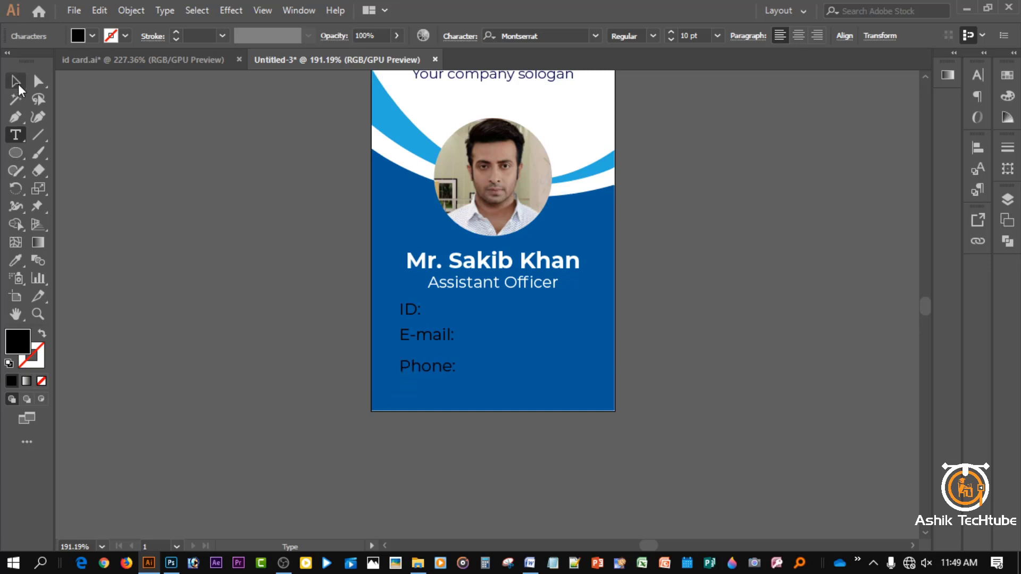
- Make the ID:, E-mail: and Phone: labels white and Montserrat Medium
shift+click(423, 340)
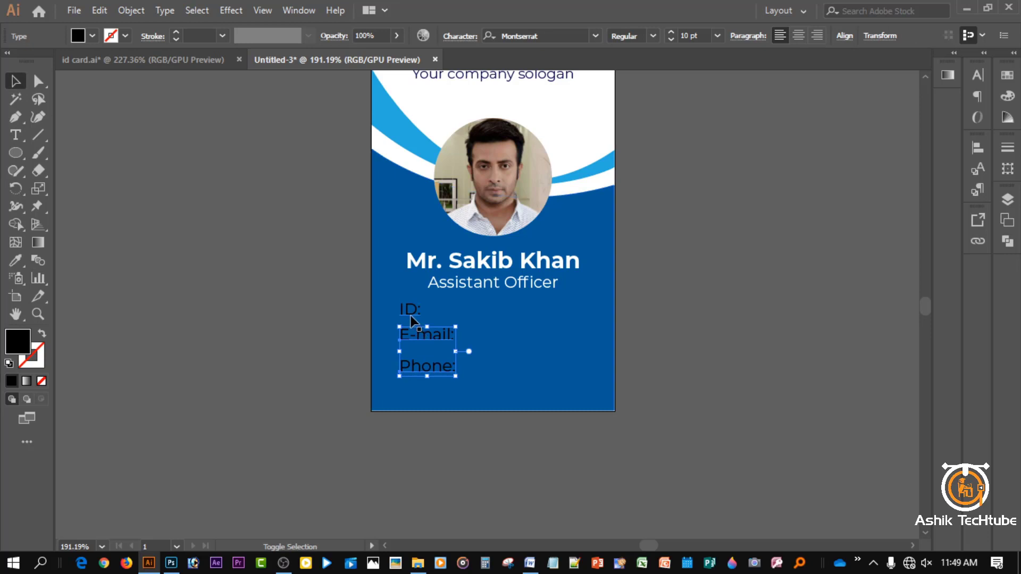
shift+click(410, 313)
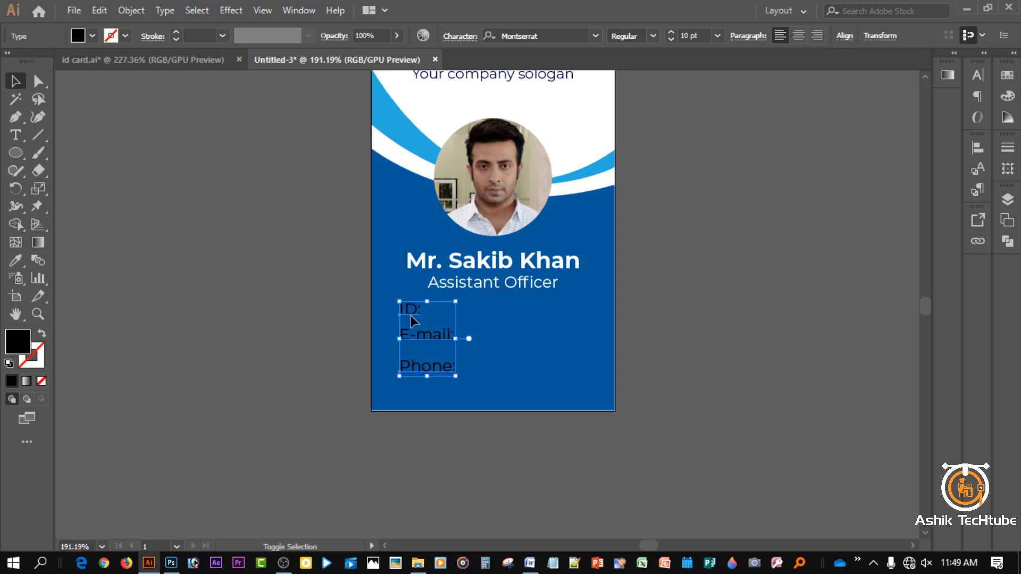
click(92, 37)
click(31, 61)
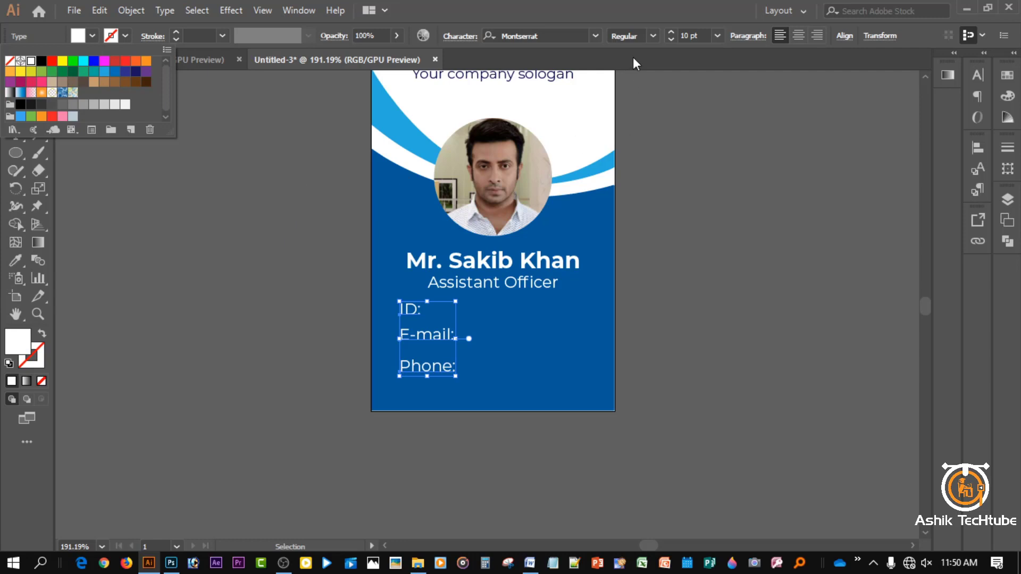
click(653, 36)
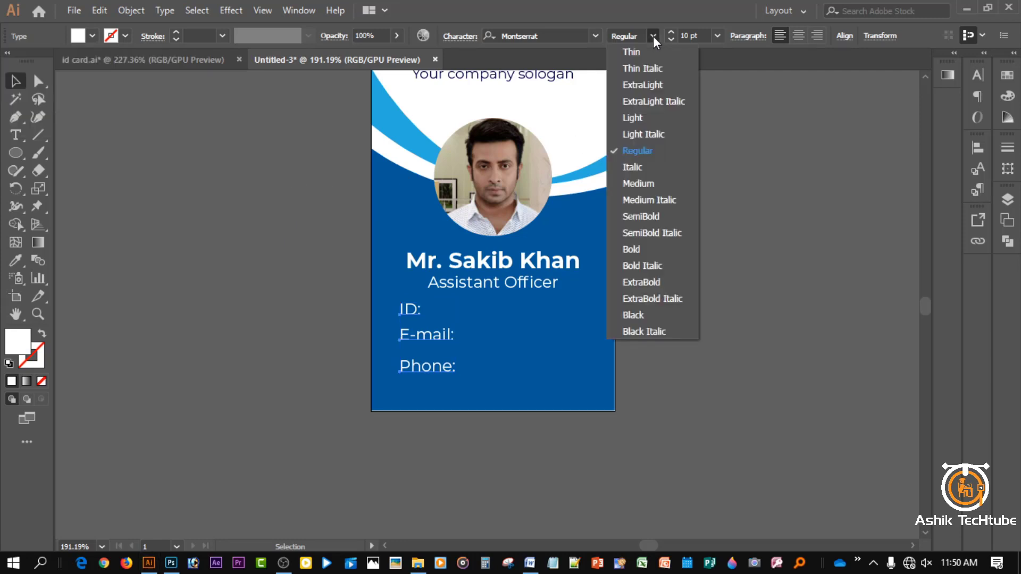
click(646, 181)
click(686, 242)
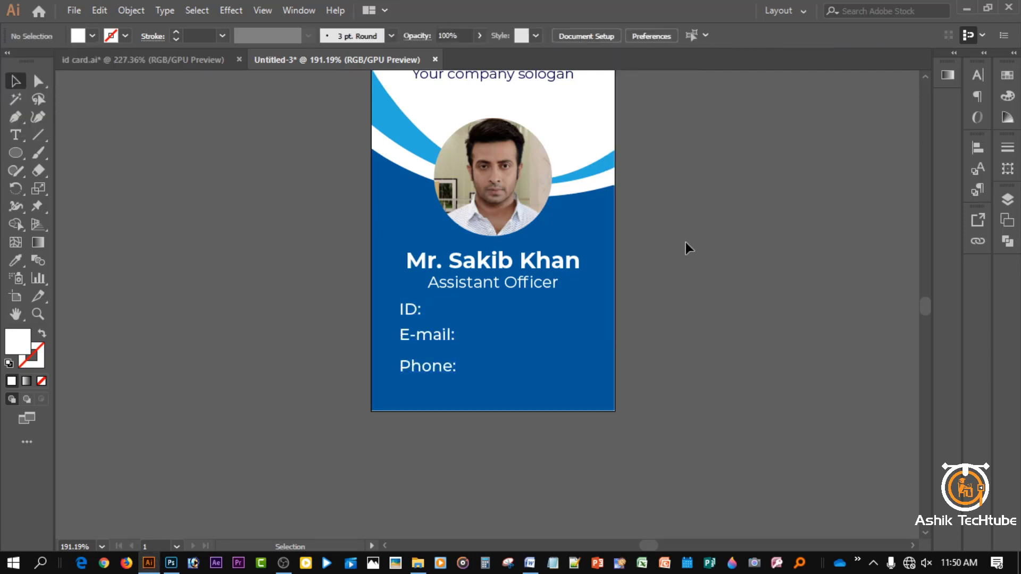
- Distribute the three labels evenly relative to each other
click(413, 311)
shift+click(418, 336)
shift+click(423, 366)
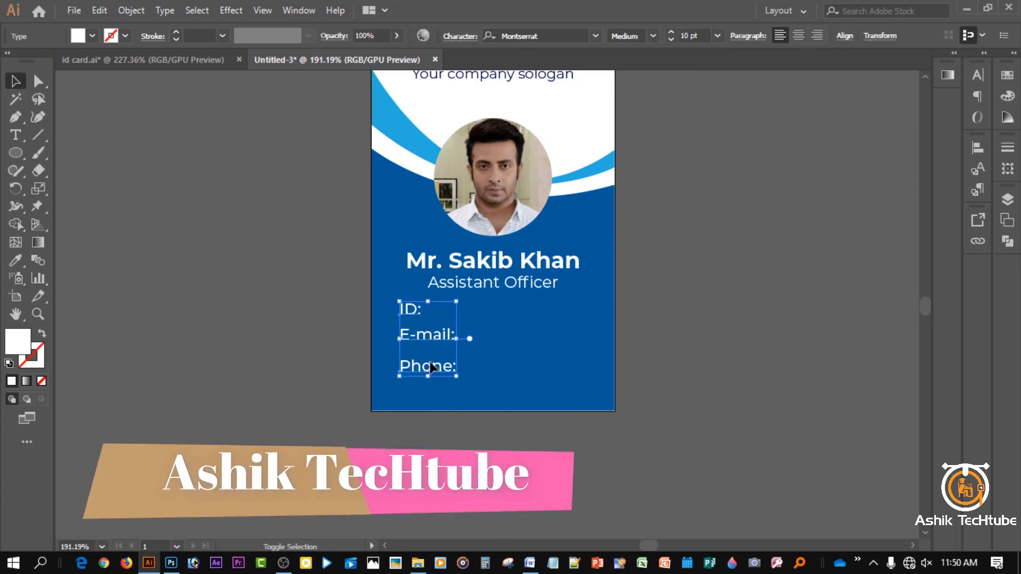
click(978, 149)
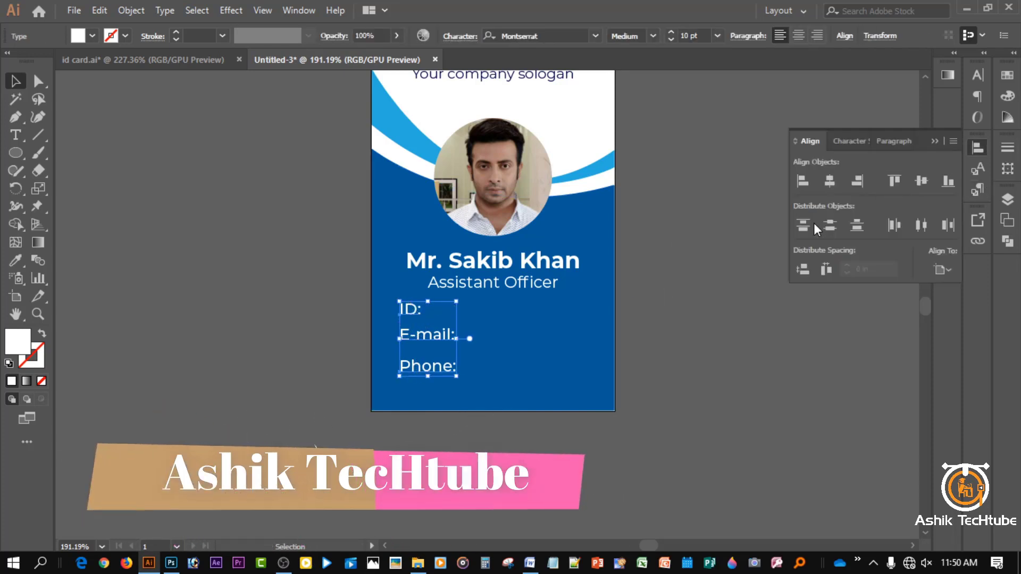
click(942, 270)
click(918, 287)
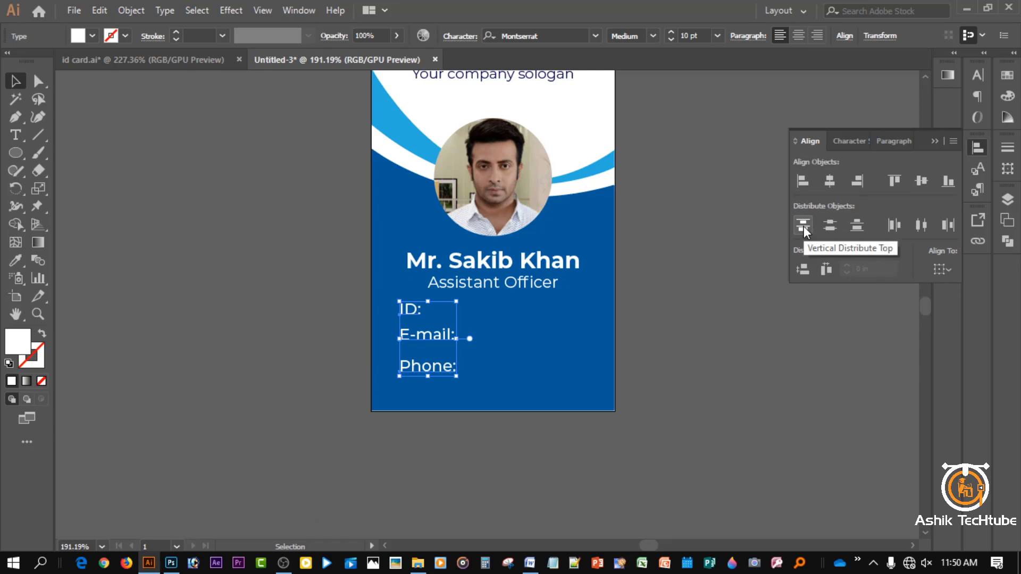
click(803, 226)
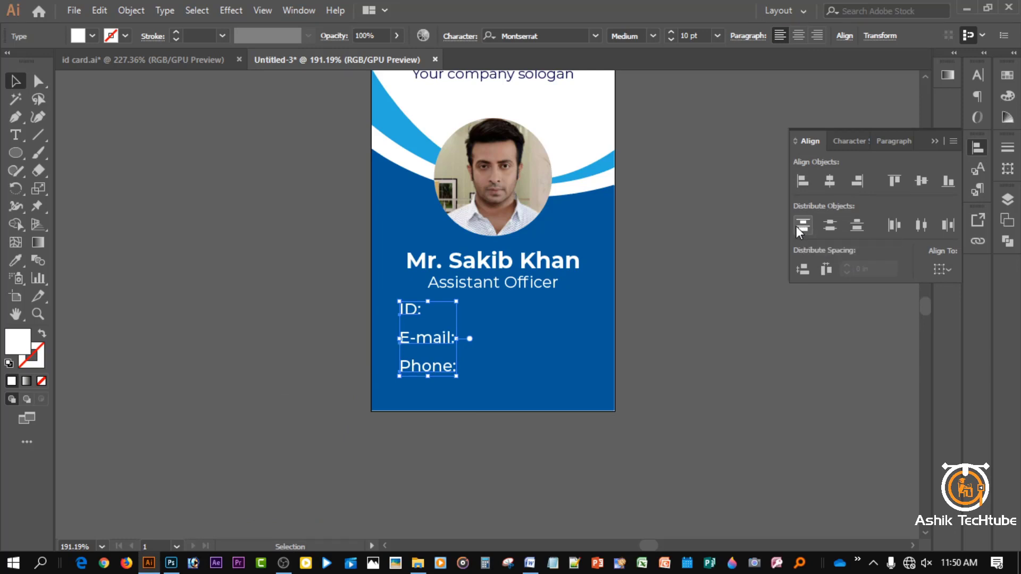
click(936, 142)
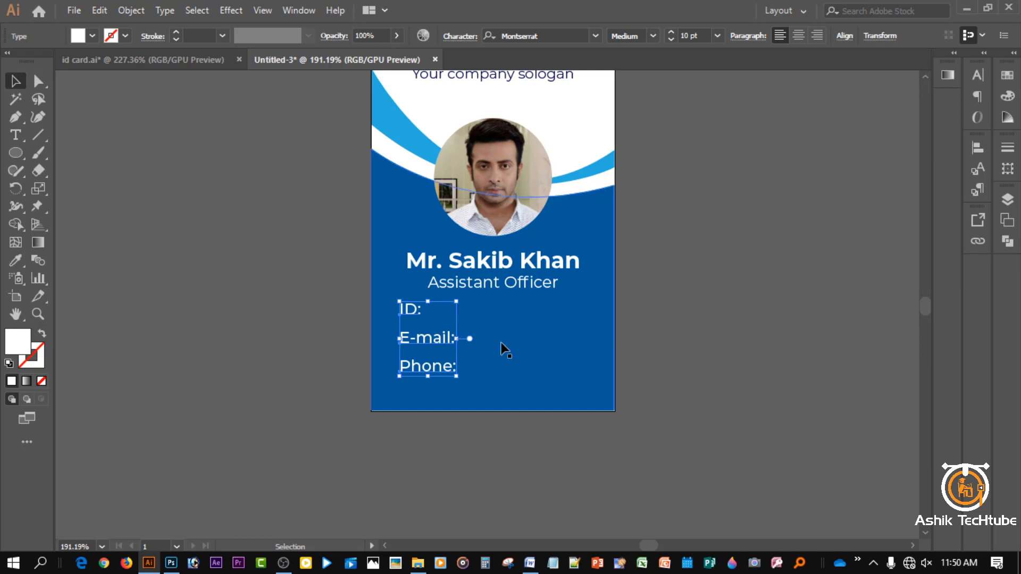
key(ctrl+shift+a)
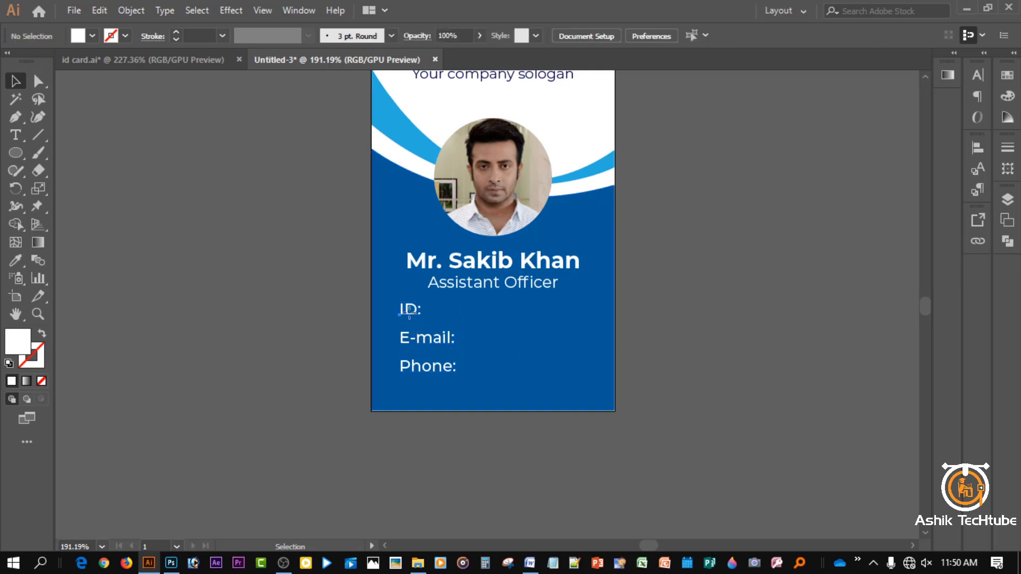
- Type a sample ID number, e-mail address and phone number after the ID:, E-mail: and Phone: labels
click(410, 310)
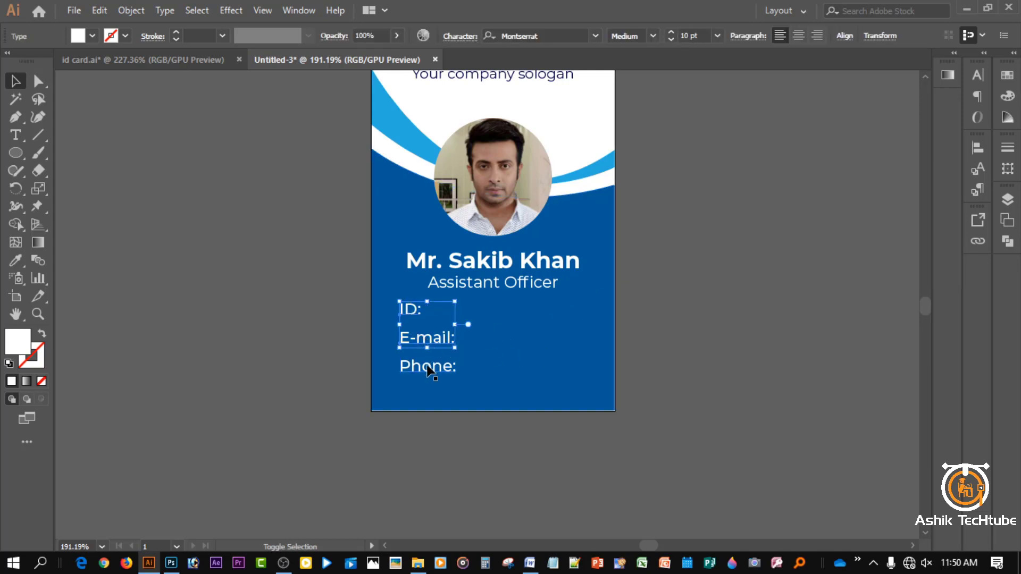
double_click(423, 319)
text(45)
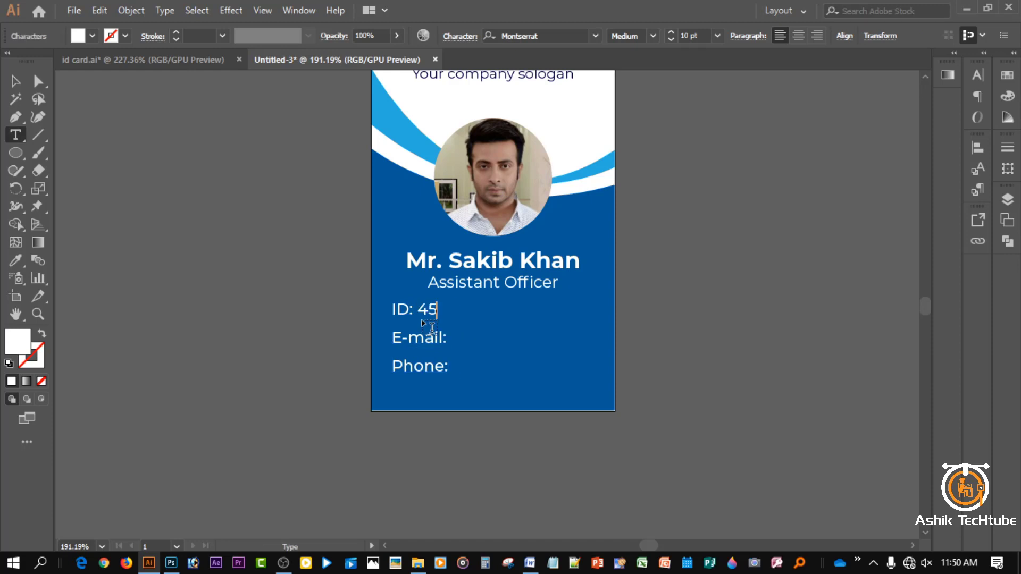
text(987954)
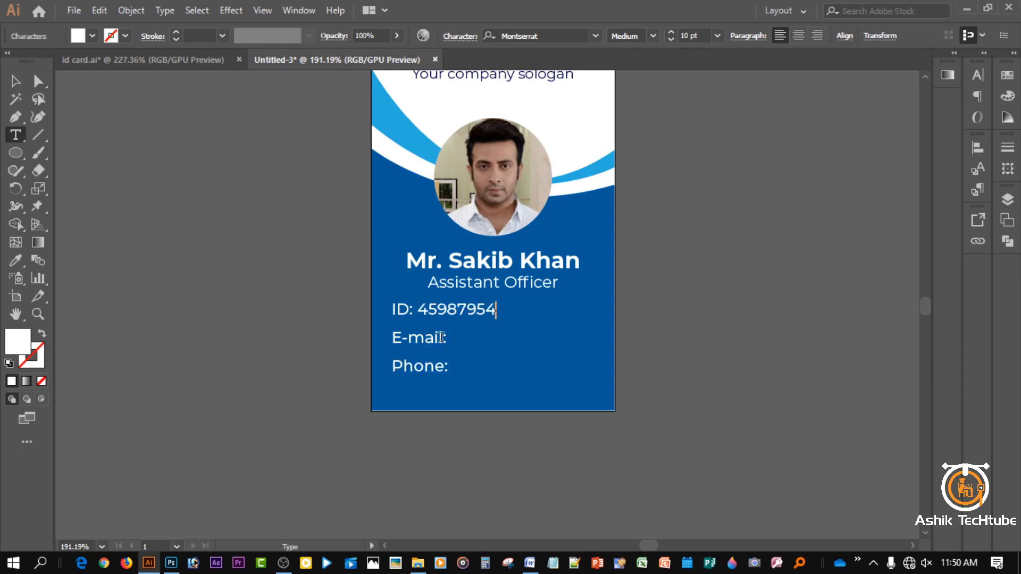
click(452, 342)
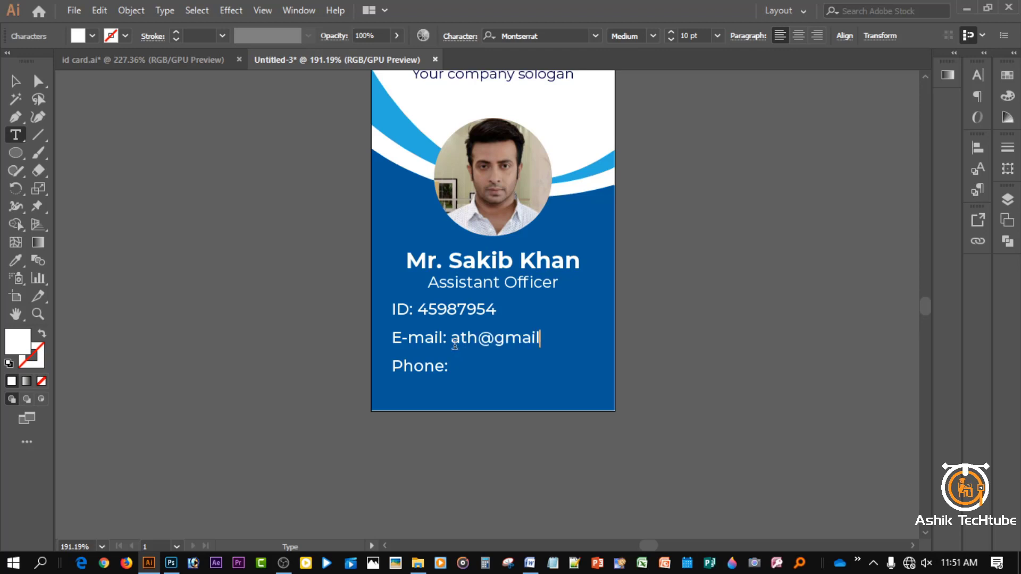
click(462, 370)
text(0123456789)
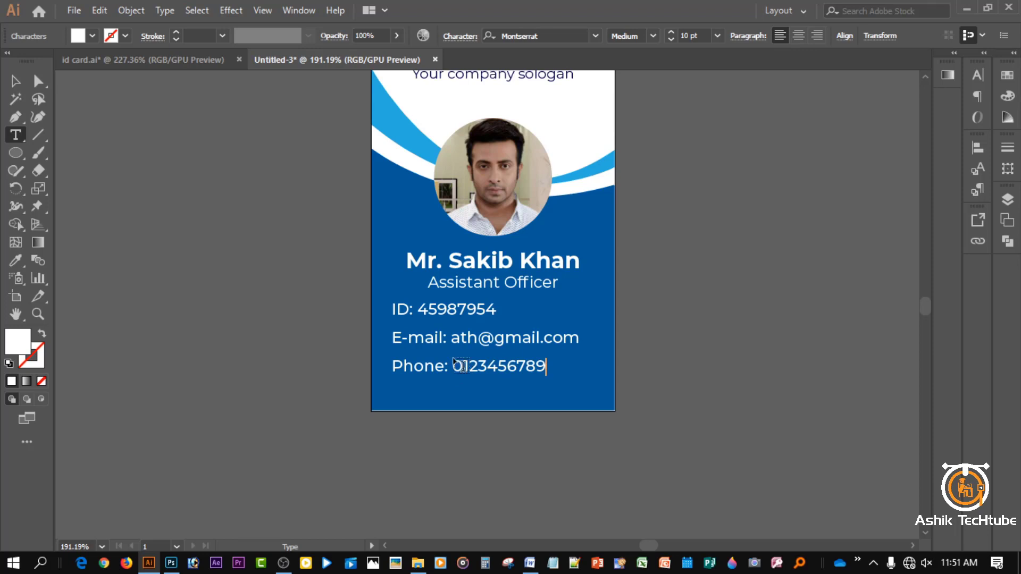
click(15, 81)
click(178, 198)
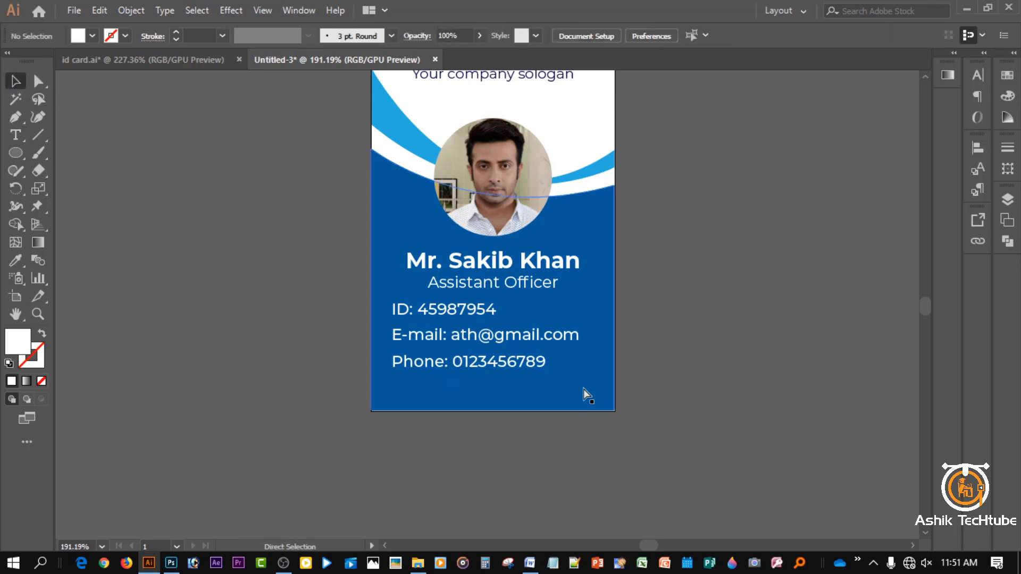
- Copy the Phone line to the card's lower right and replace its text with a row of periods
key(ctrl+space)
drag(563, 389, 586, 390)
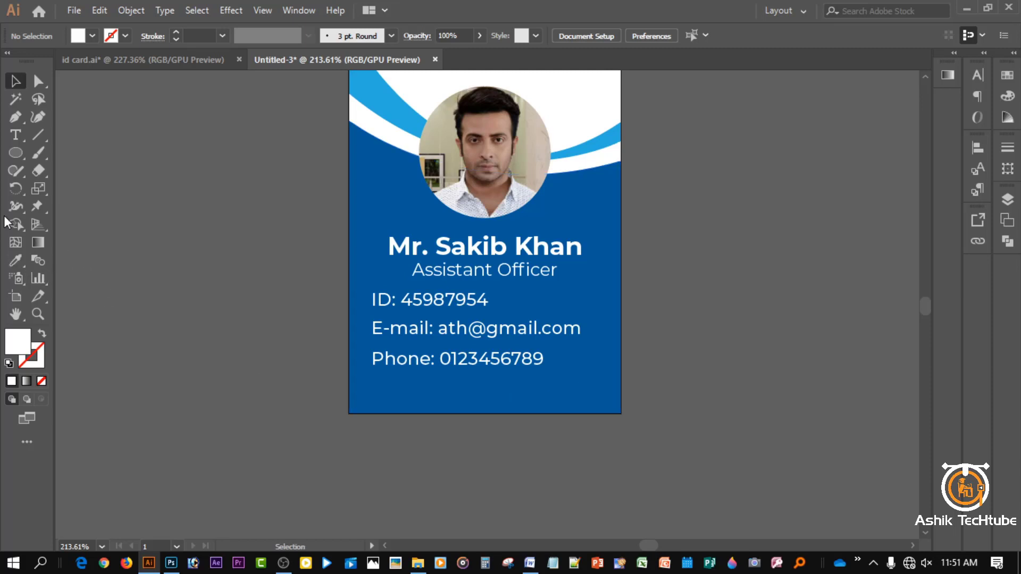
click(425, 364)
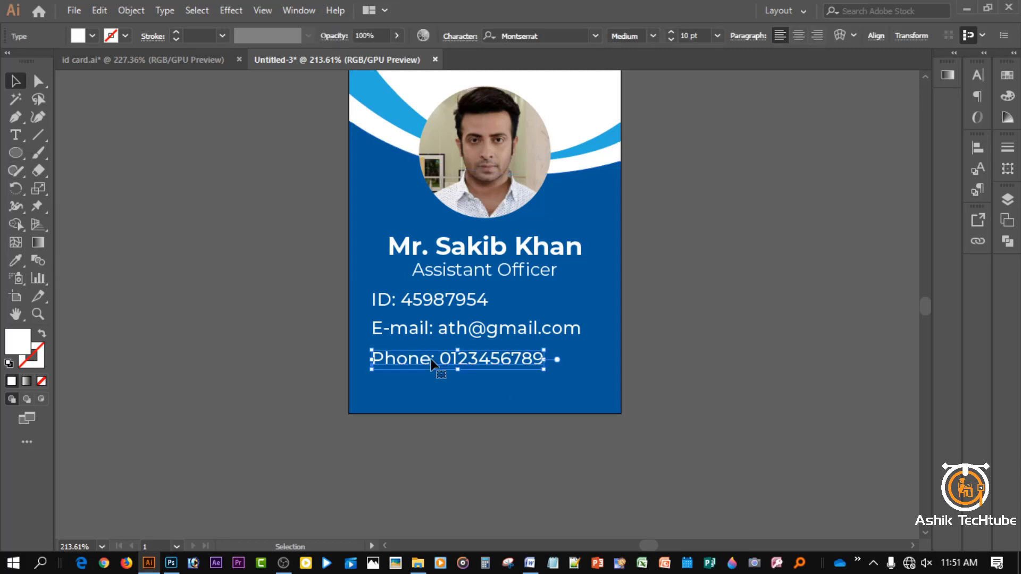
alt+drag(433, 363, 548, 390)
key(t)
triple_click(547, 388)
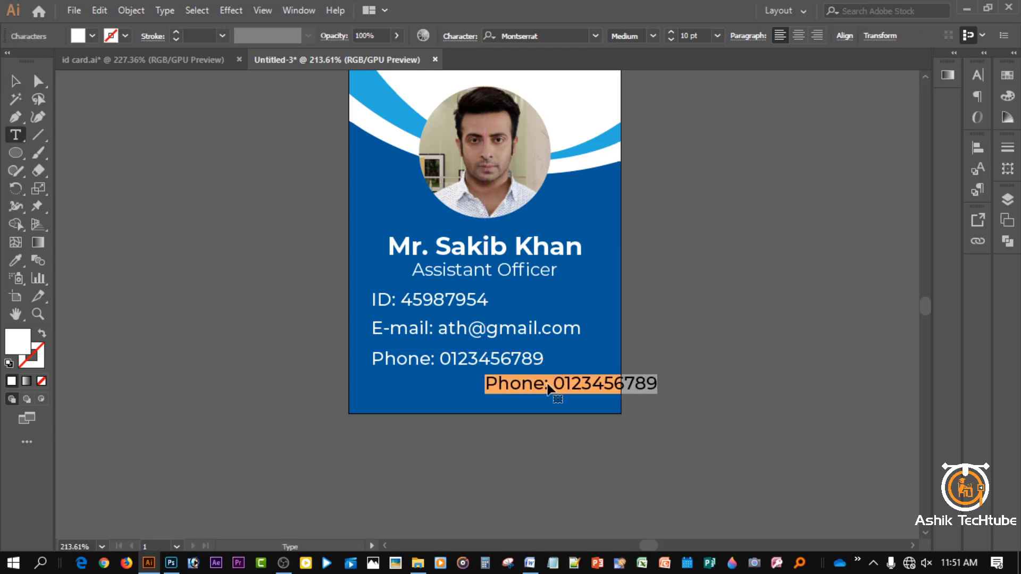
key(BackSpace)
text(.....................)
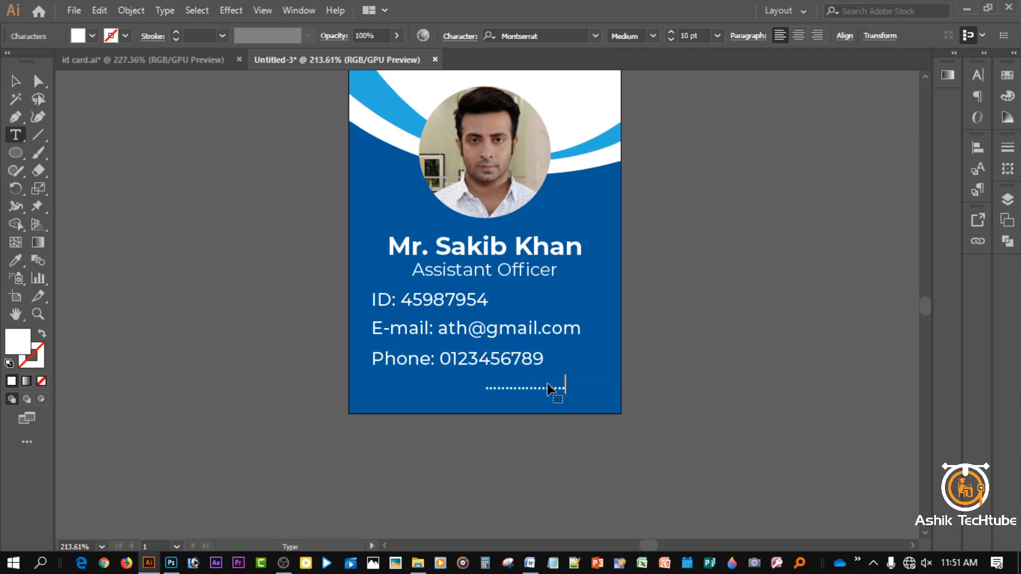
text(.....................)
- Set the dotted signature line to Montserrat Light weight
click(16, 81)
click(652, 35)
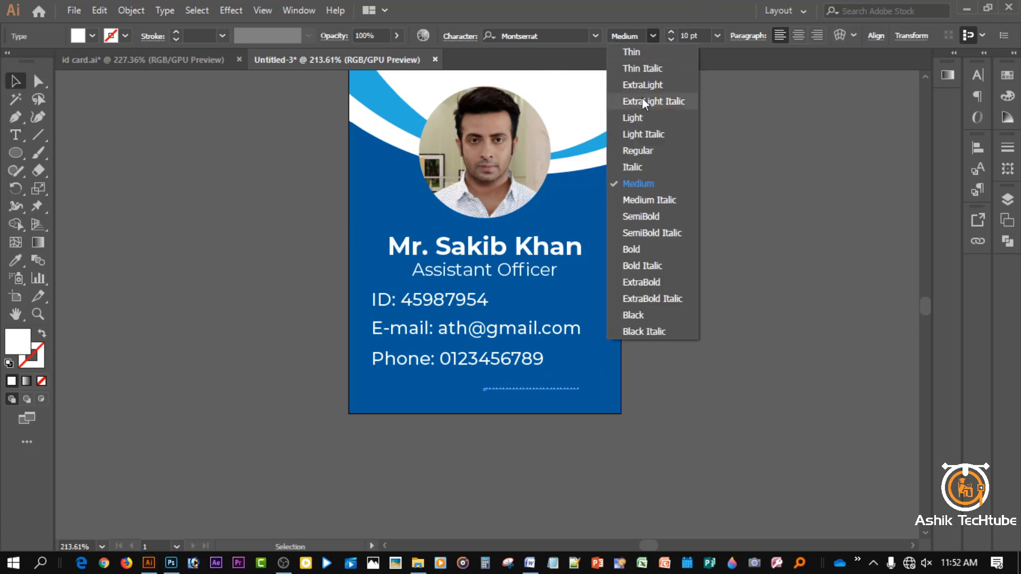
click(634, 52)
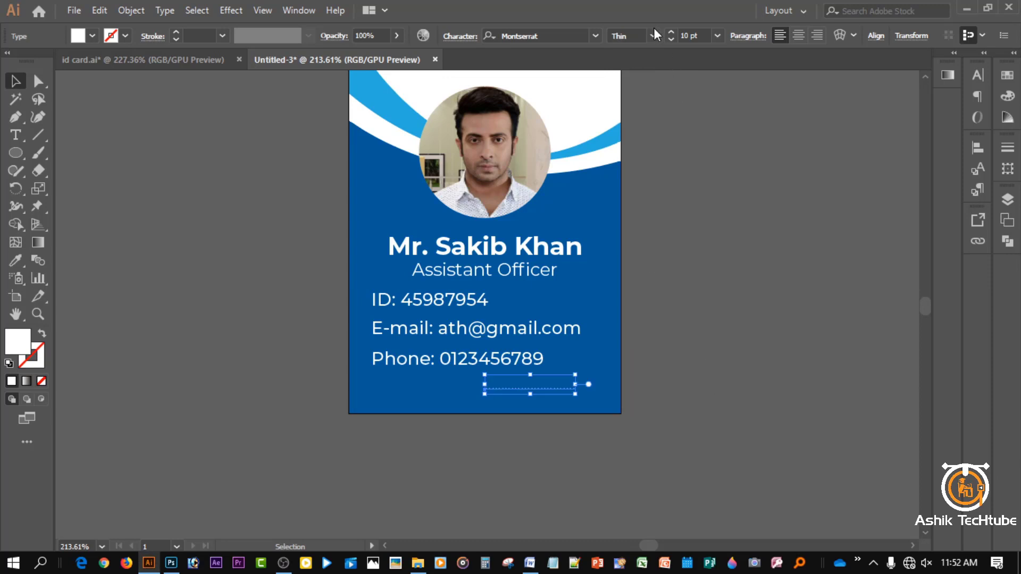
click(653, 35)
click(654, 114)
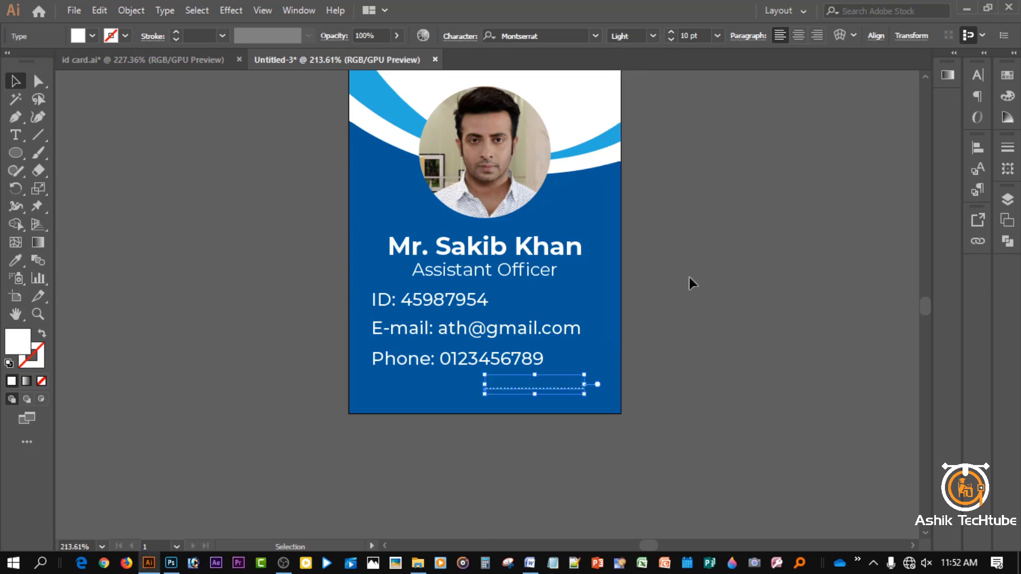
click(688, 345)
- Move the dotted line further right and slightly down toward the card's bottom-right edge
click(544, 391)
drag(543, 391, 556, 391)
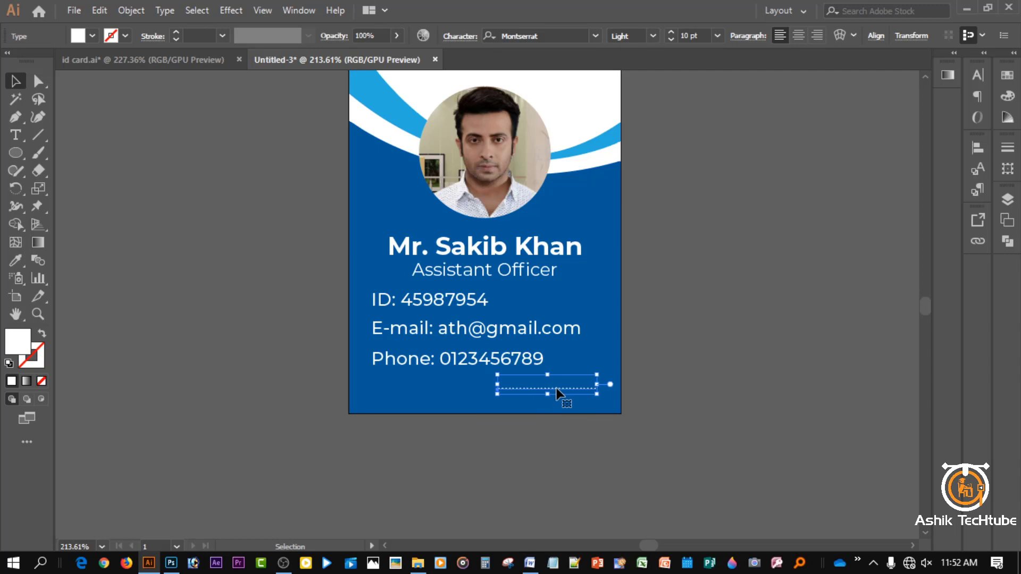
key(Right)
key(Right)
key(Right)
key(Right)
key(Right)
key(Right)
key(Right)
key(Right)
key(Down)
key(Down)
key(Down)
key(Down)
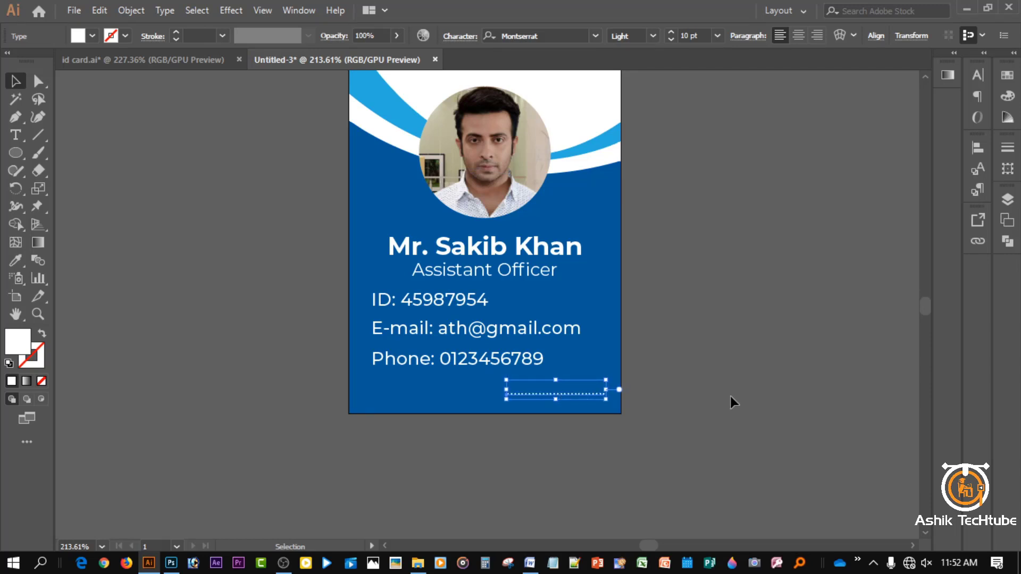
key(Right)
key(Right)
key(Right)
click(745, 396)
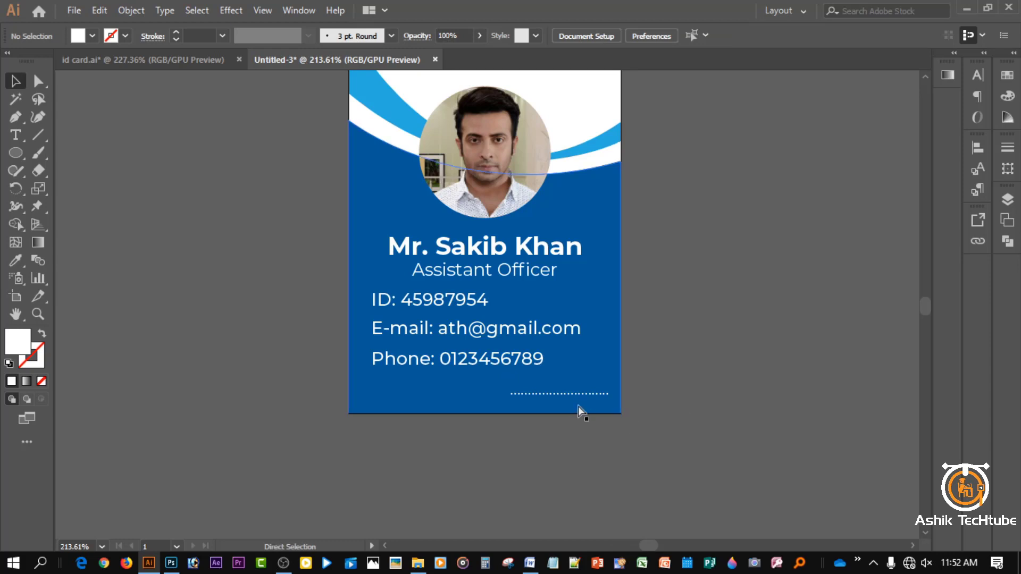
scroll(572, 404, up, 4)
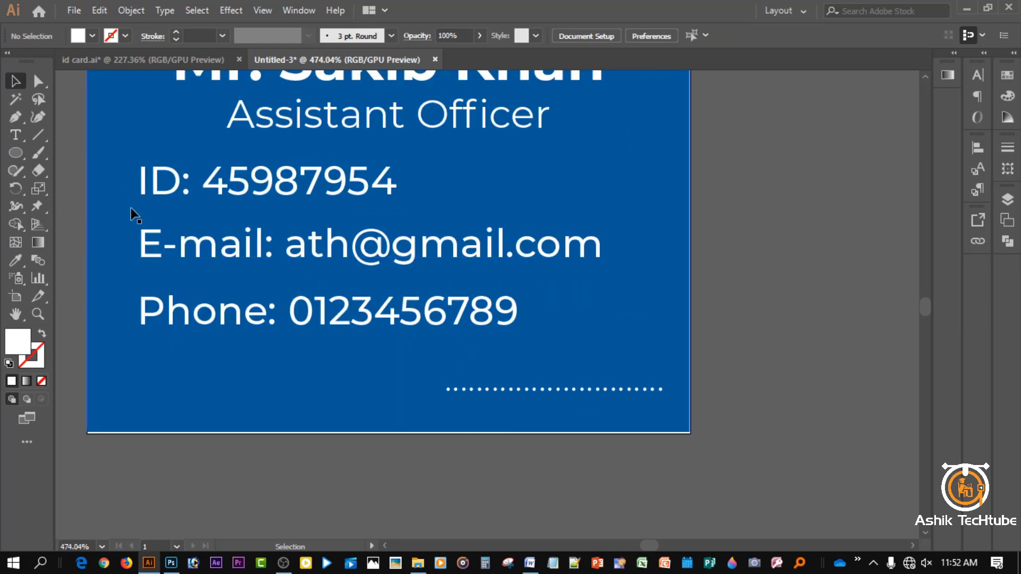
- Add a 'Signature' text label under the dotted line
click(15, 134)
click(459, 415)
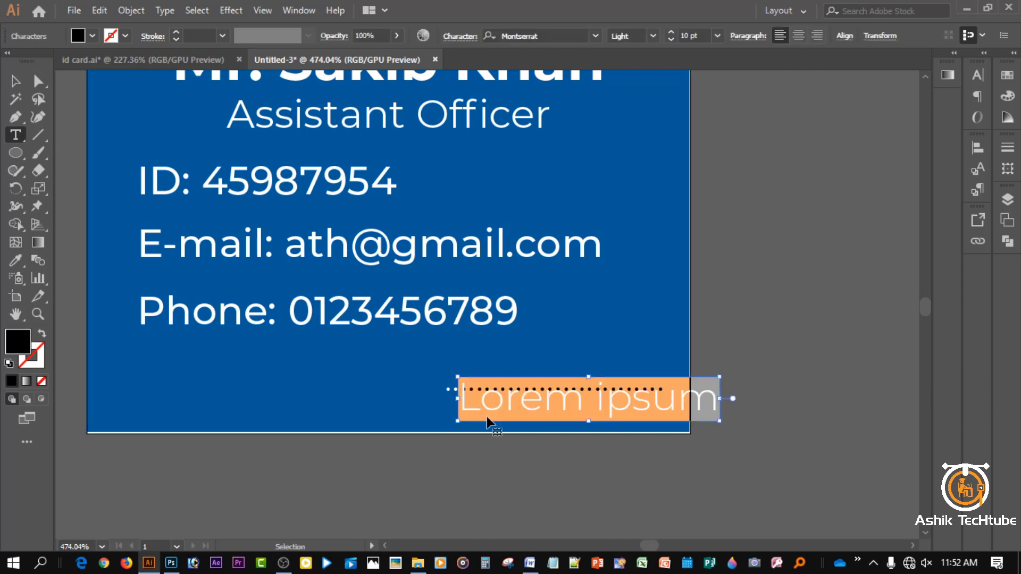
text(Signature)
key(Escape)
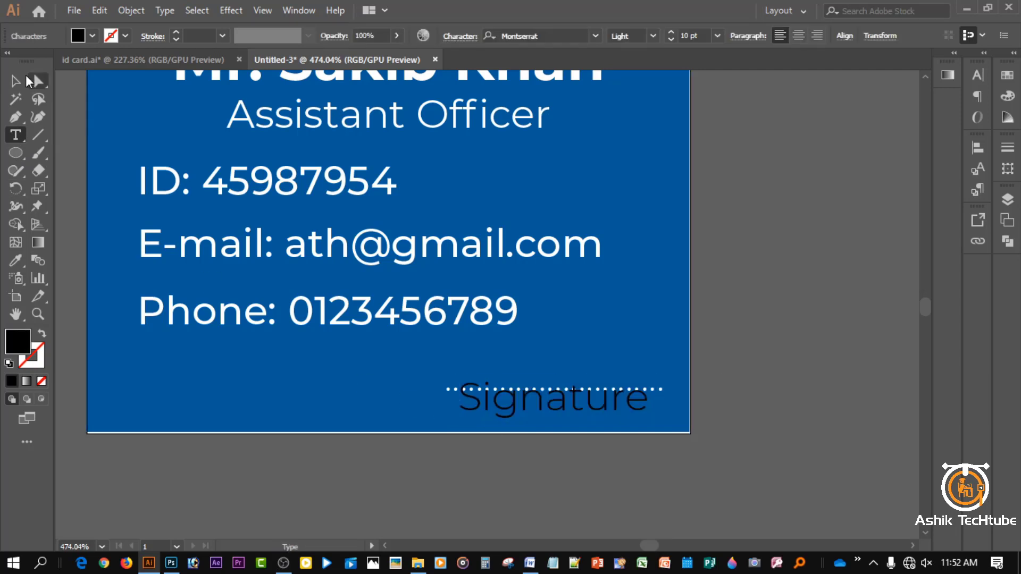
- Make the Signature text 7 pt yellow and move it under the dotted line
click(16, 81)
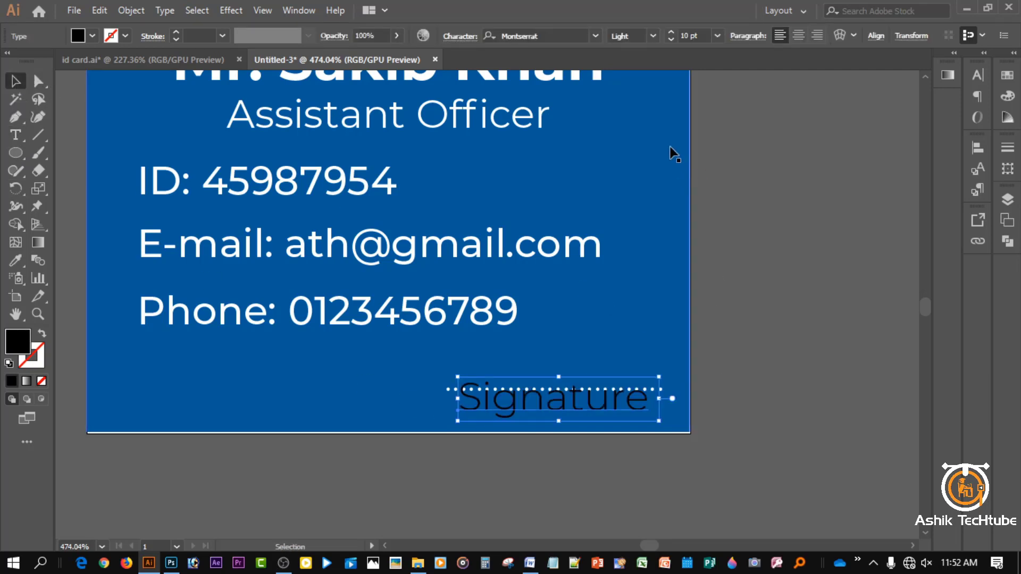
click(671, 39)
click(671, 39)
click(672, 39)
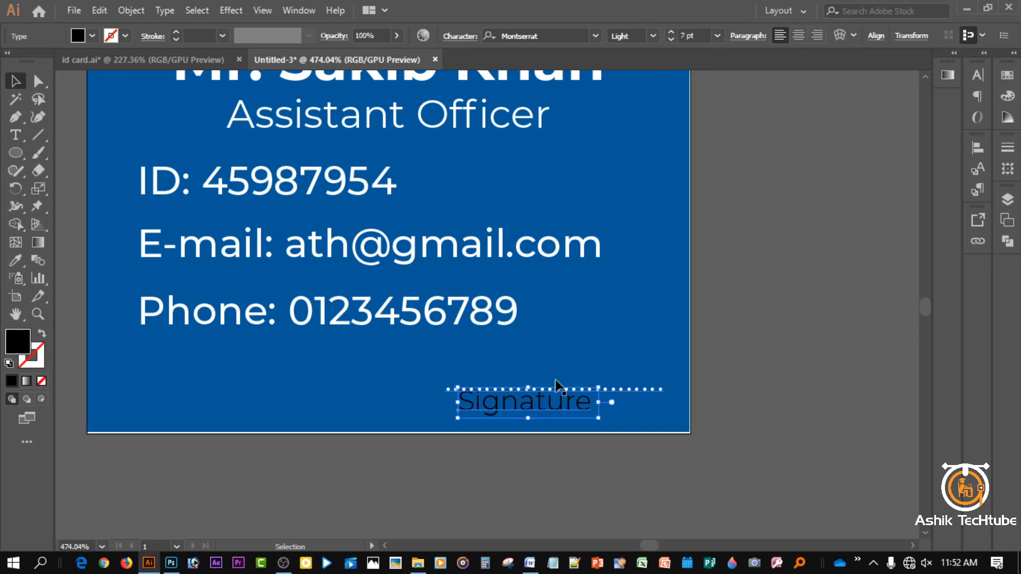
drag(551, 407, 574, 411)
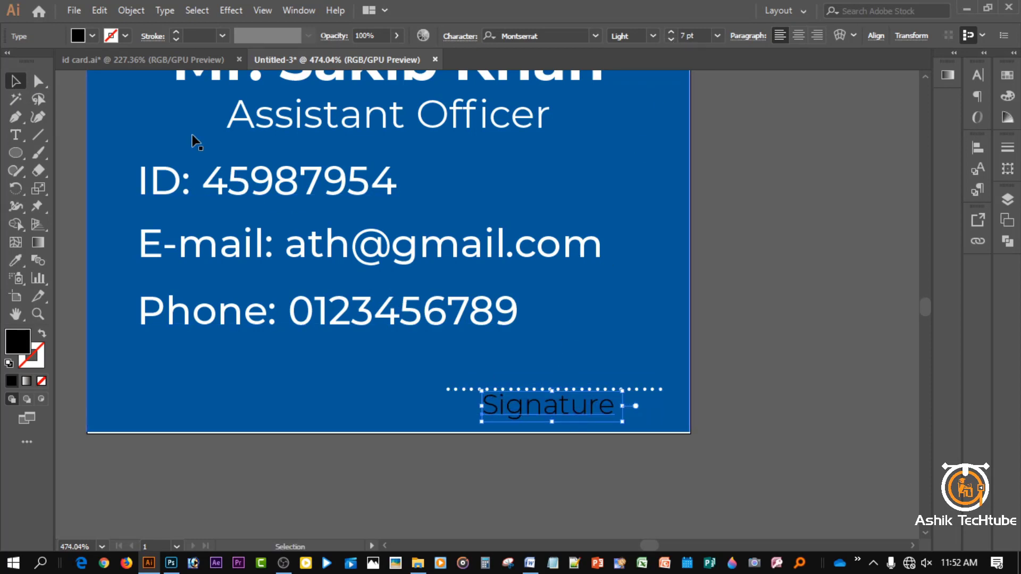
click(89, 35)
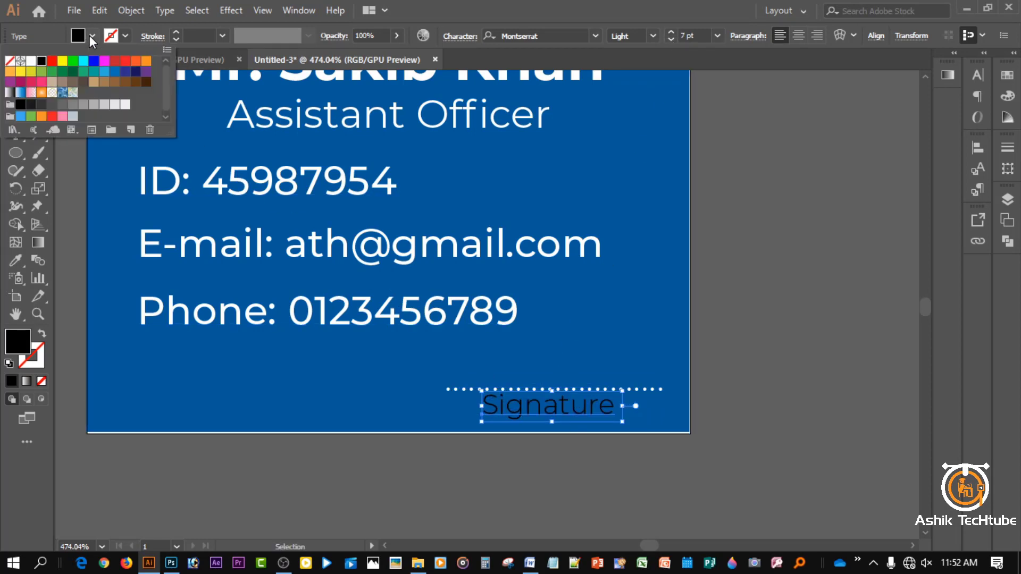
click(63, 61)
key(Escape)
- Nudge the Signature text slightly right and down
click(816, 264)
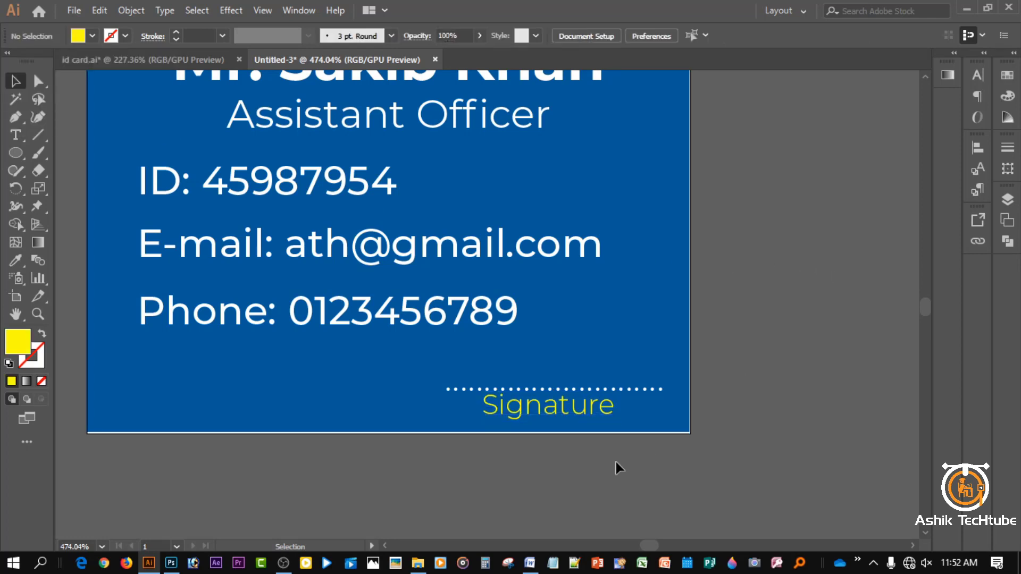
click(552, 418)
key(Right)
key(Right)
key(Right)
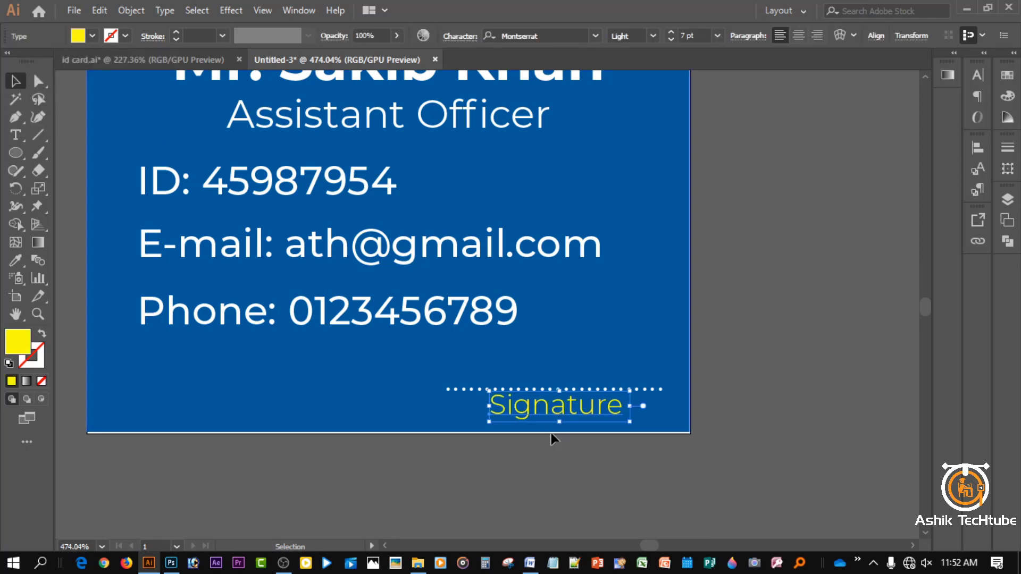
key(Down)
key(Down)
click(776, 404)
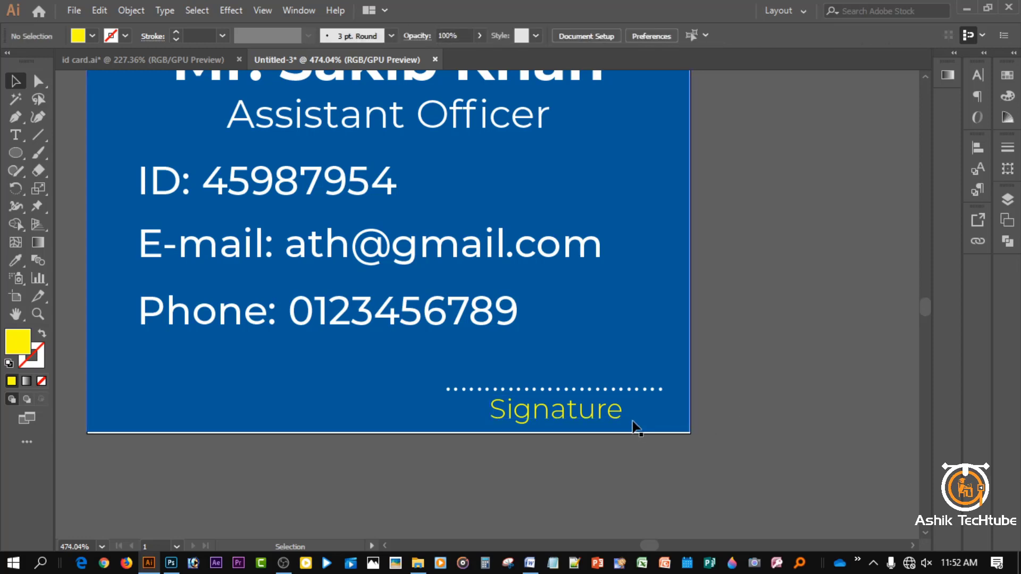
- Delete the last six dots from the dotted line
click(618, 391)
key(t)
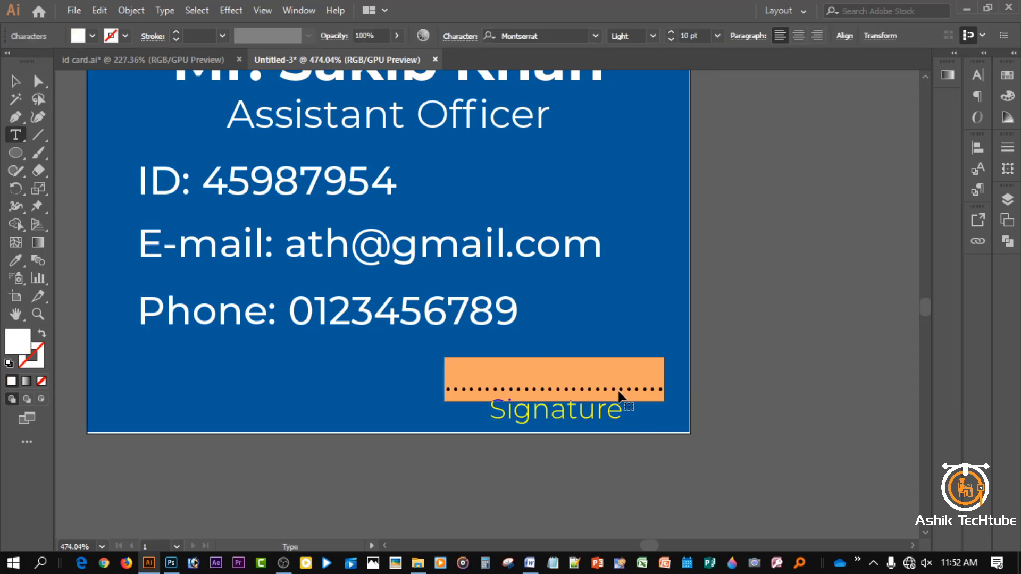
click(648, 388)
drag(618, 385, 676, 389)
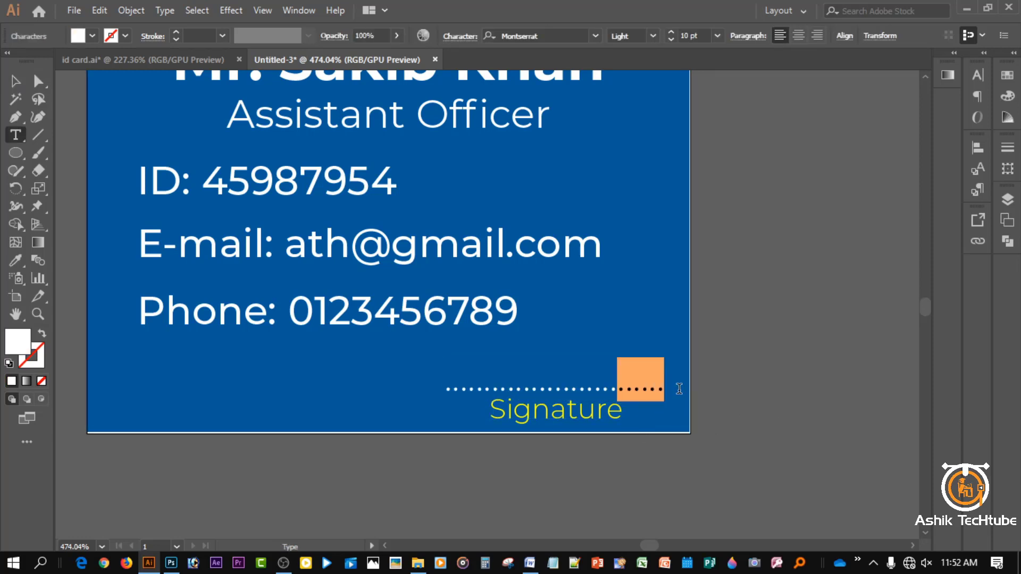
key(BackSpace)
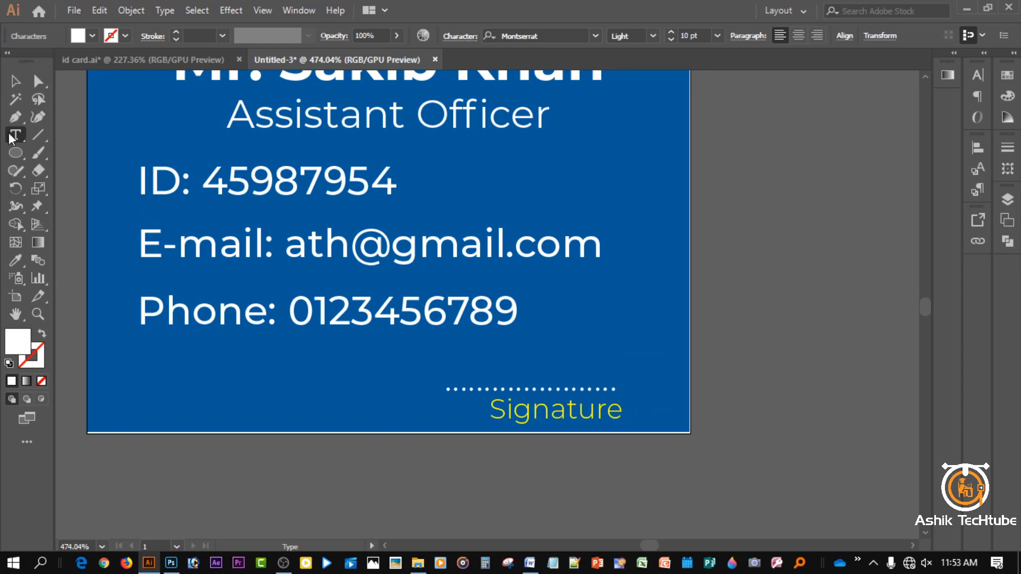
- Horizontally centre the dotted line and Signature on each other, then shift both slightly right
click(15, 81)
click(551, 400)
shift+click(565, 412)
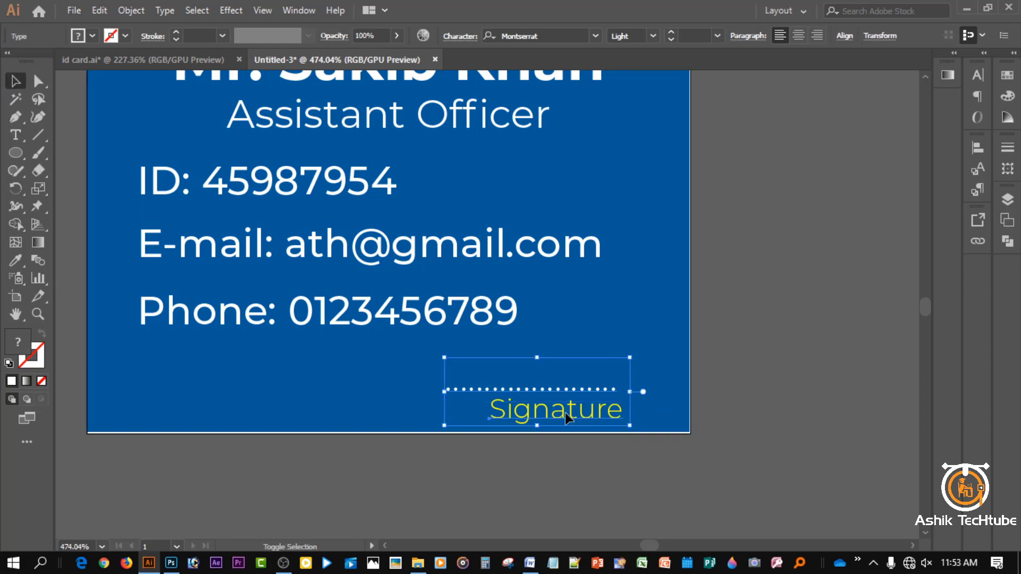
click(978, 151)
click(942, 270)
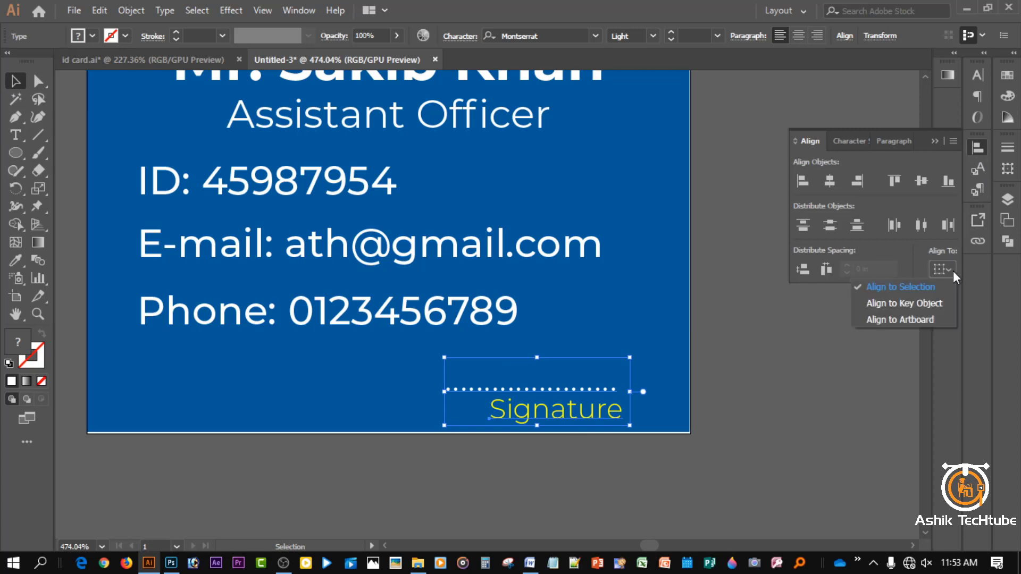
click(921, 284)
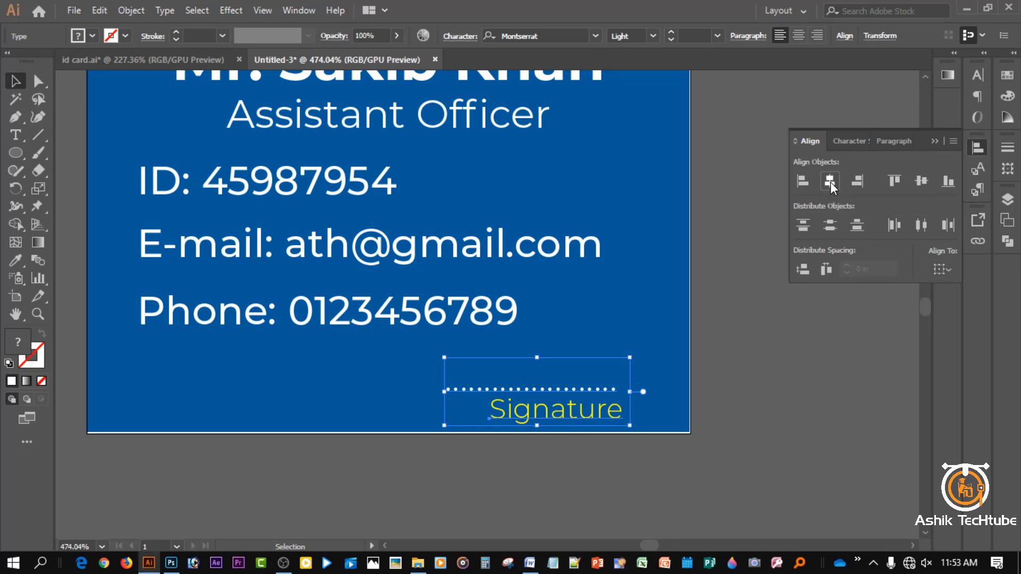
click(830, 180)
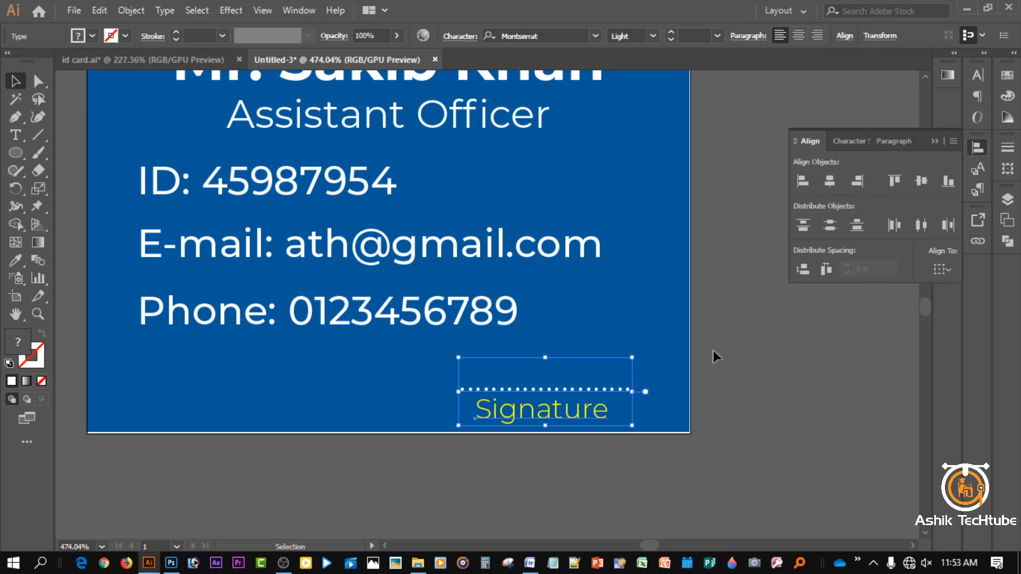
key(Right)
key(Right)
key(Right)
key(Right)
key(Right)
key(Right)
key(Right)
key(Right)
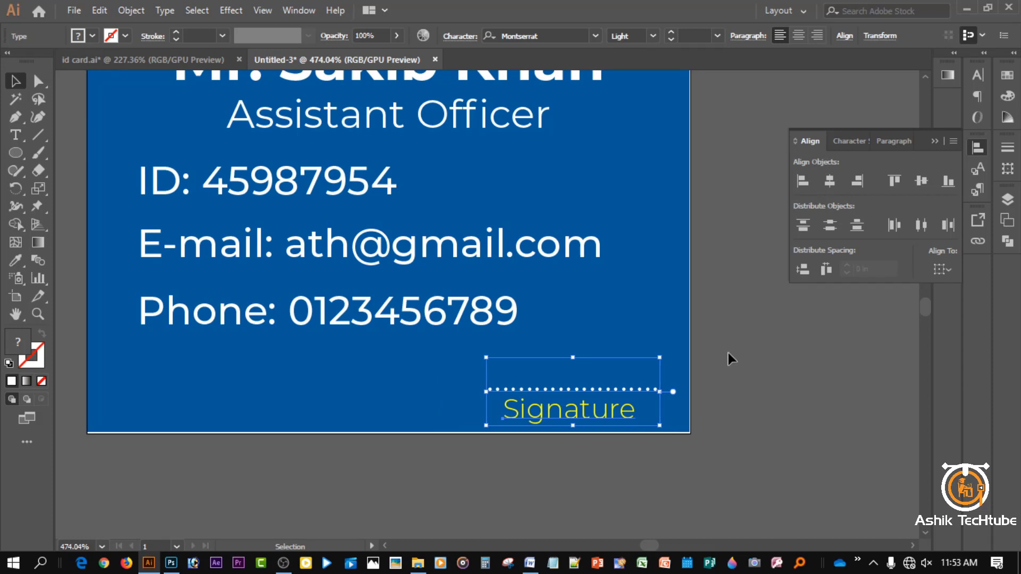
click(764, 364)
click(933, 139)
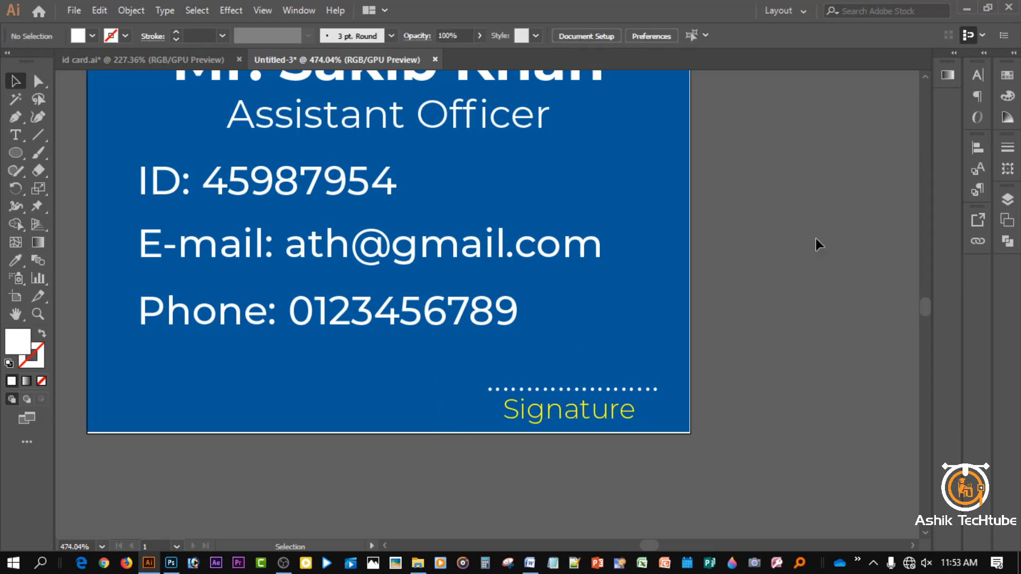
- Lower the slogan and the 'Comapny Name' heading slightly within the white header
key(ctrl+0)
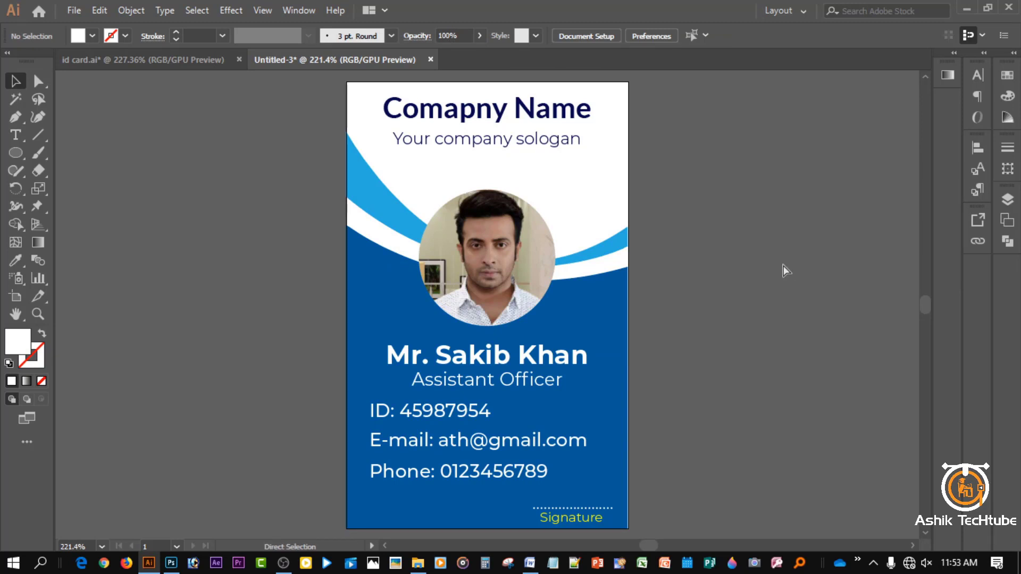
scroll(674, 292, down, 2)
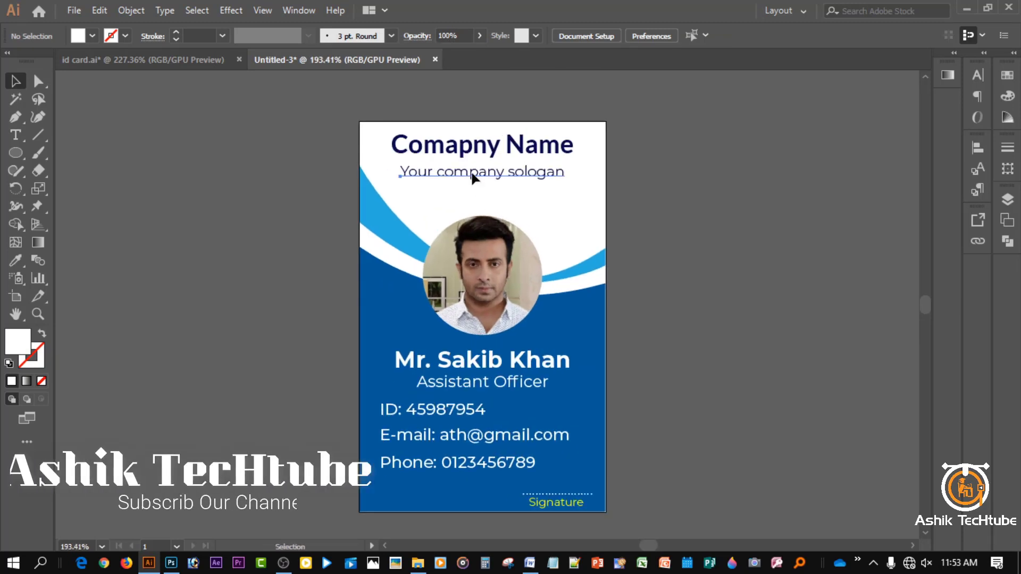
click(473, 178)
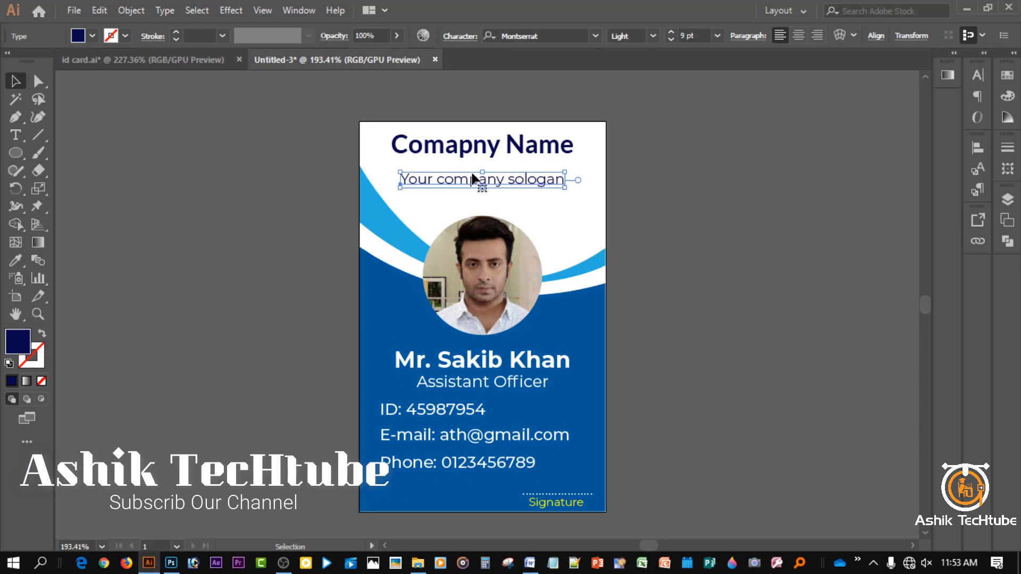
drag(473, 178, 475, 183)
drag(481, 145, 481, 152)
key(Down)
key(Down)
key(Down)
key(Down)
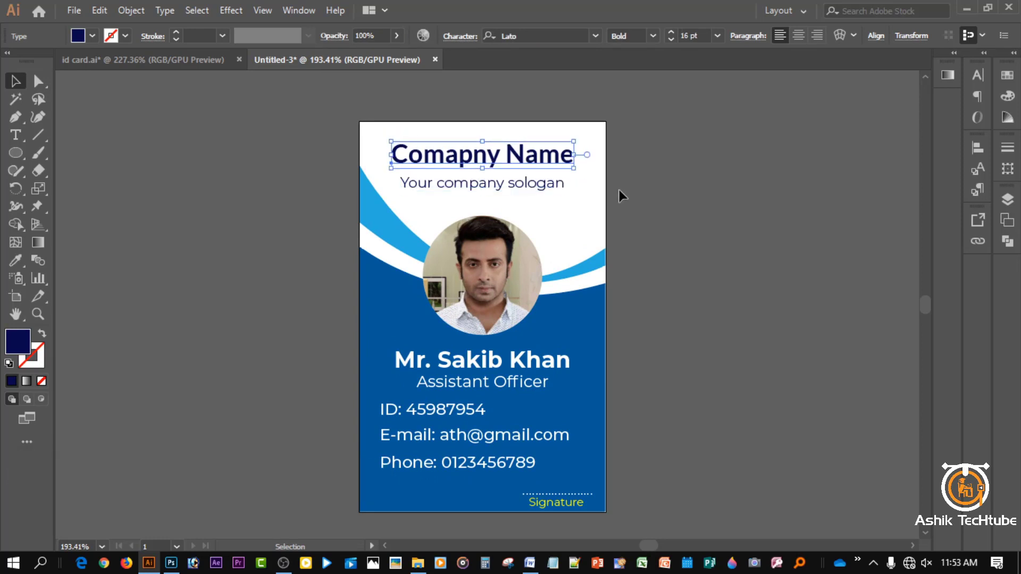
click(695, 195)
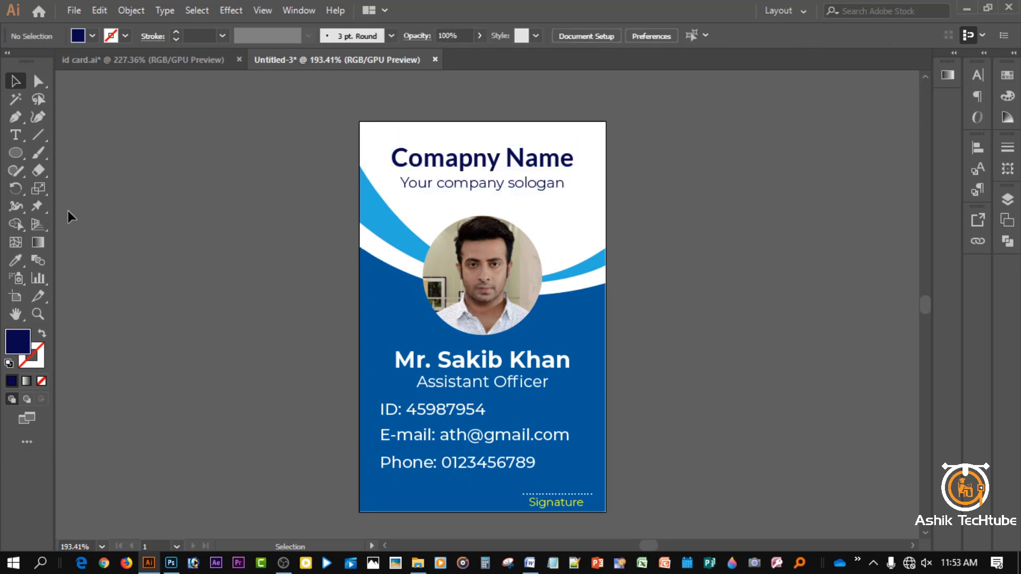
drag(25, 143, 72, 187)
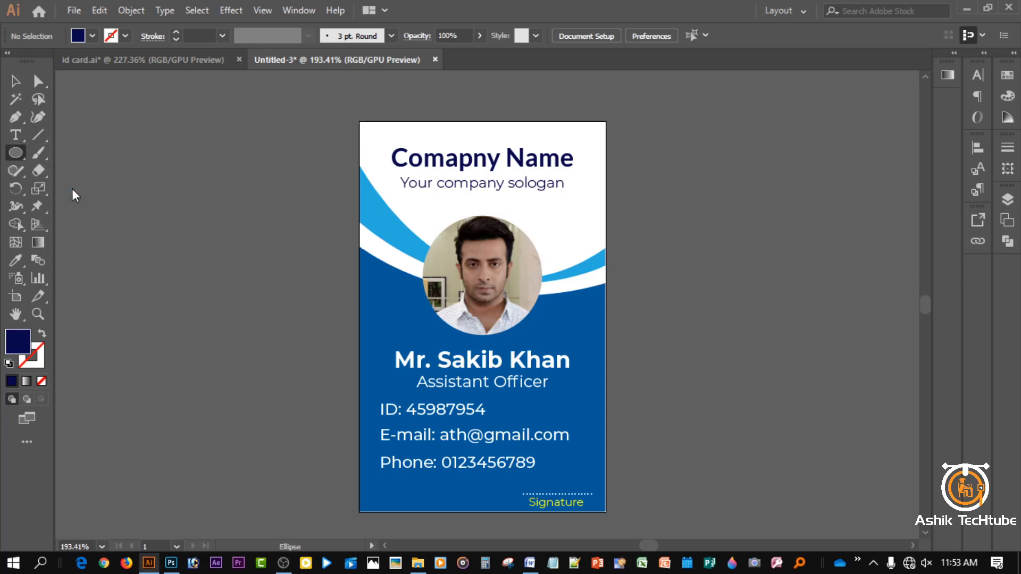
- Draw a thin rounded rectangle bar near the top edge of the card
scroll(460, 136, up, 4)
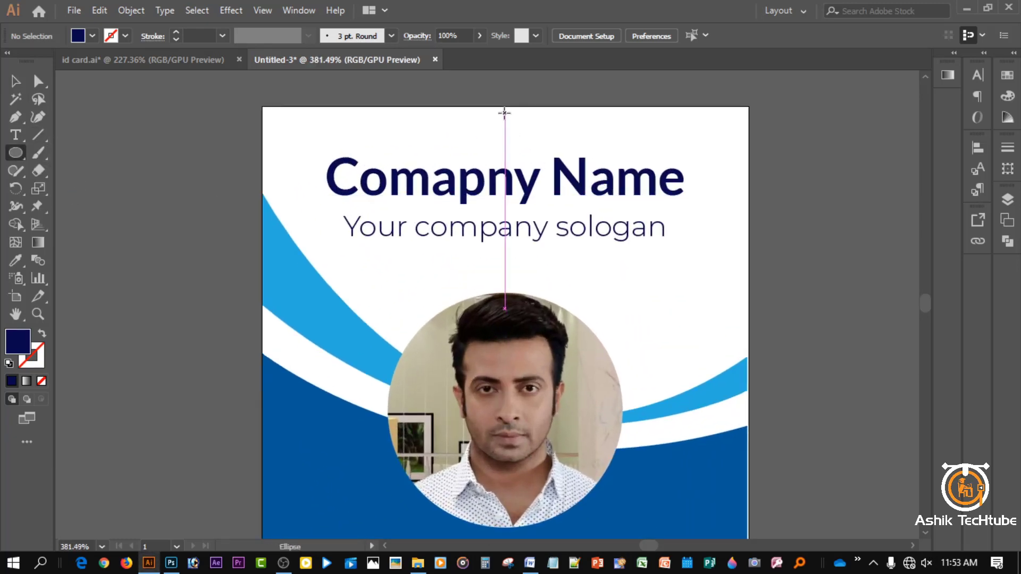
click(23, 154)
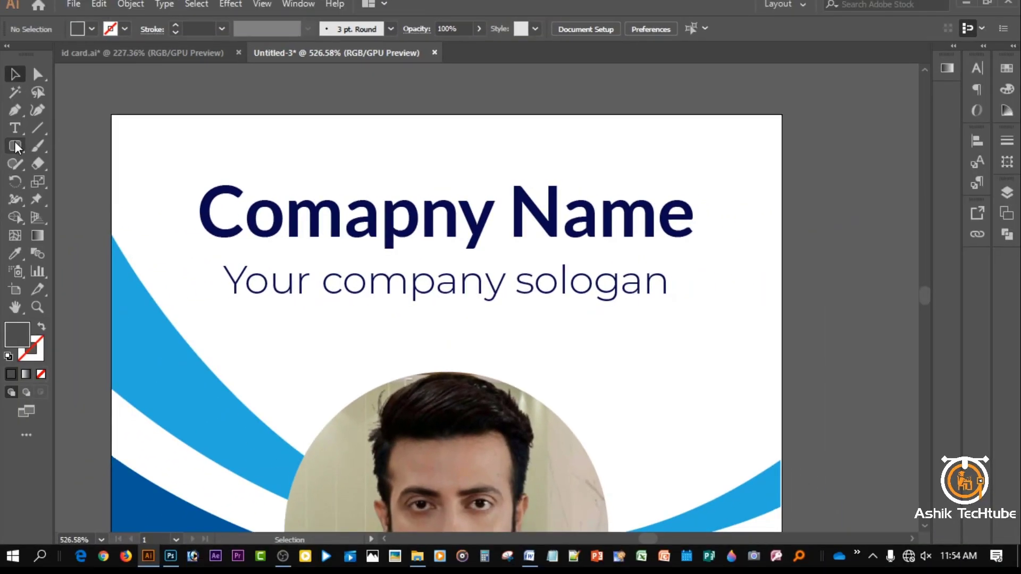
drag(16, 148, 86, 165)
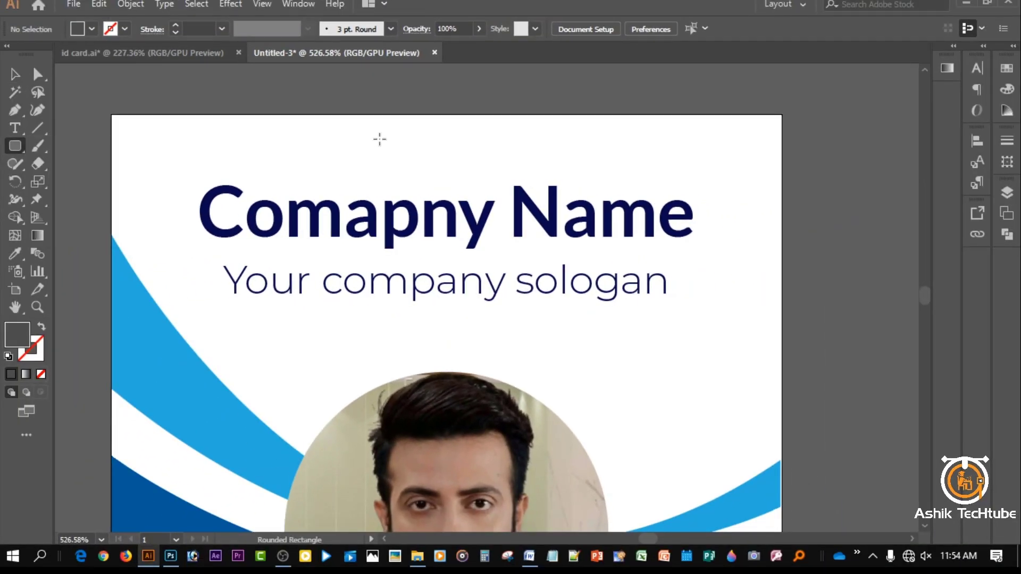
drag(394, 132, 456, 138)
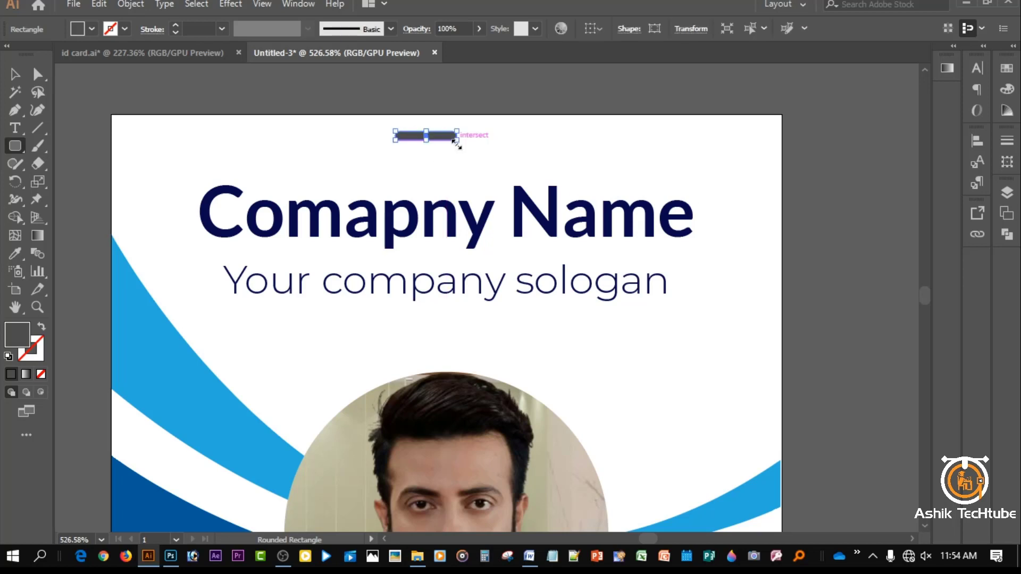
- Centre the bar horizontally on the artboard and make it slightly taller
click(978, 140)
click(946, 262)
click(916, 313)
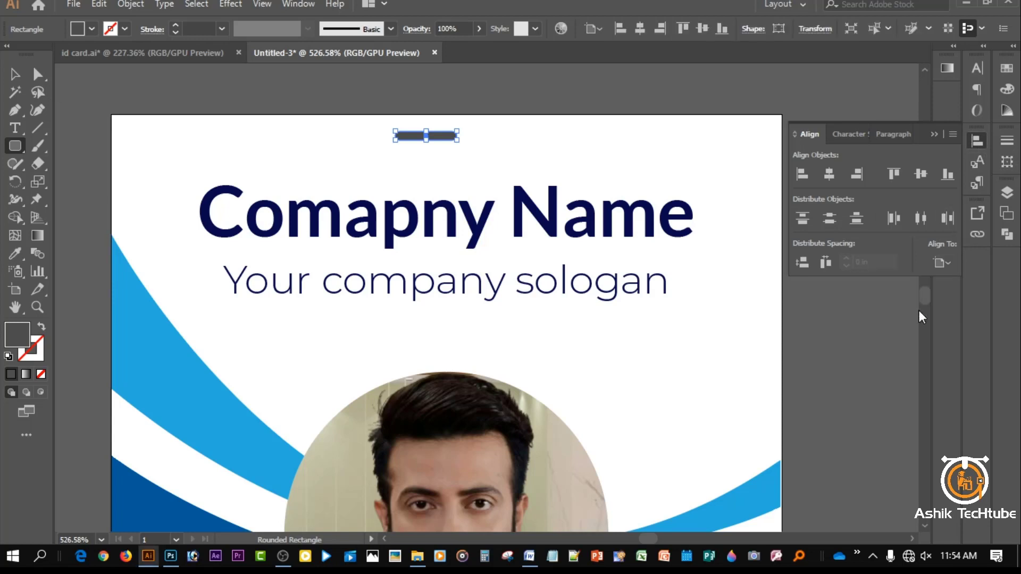
click(827, 180)
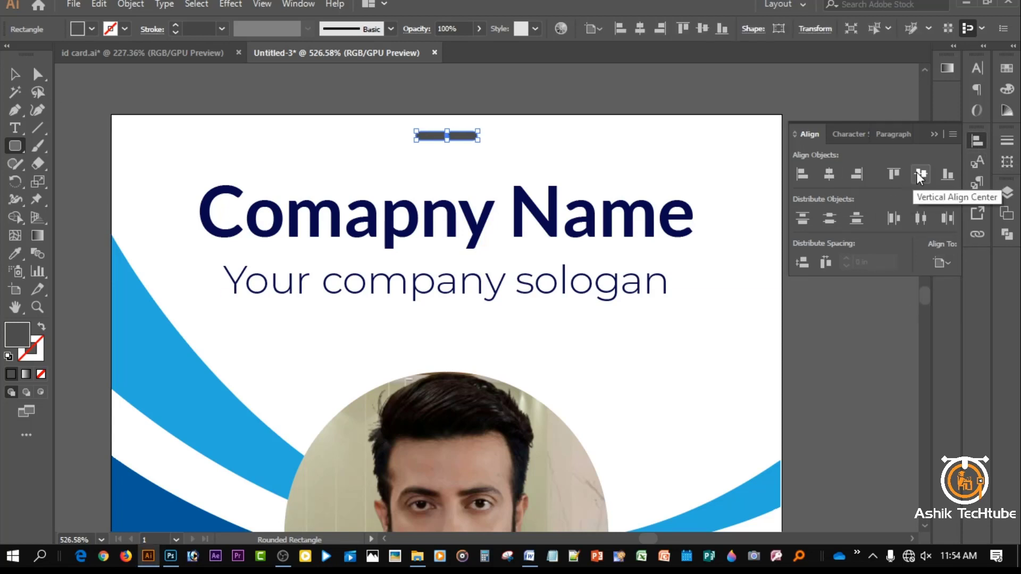
click(935, 135)
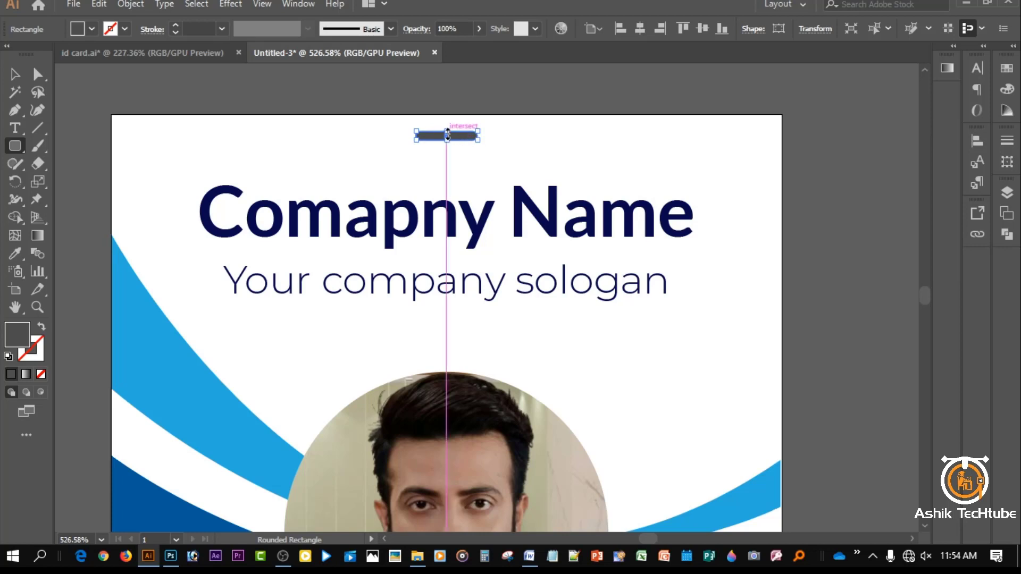
drag(447, 133, 446, 128)
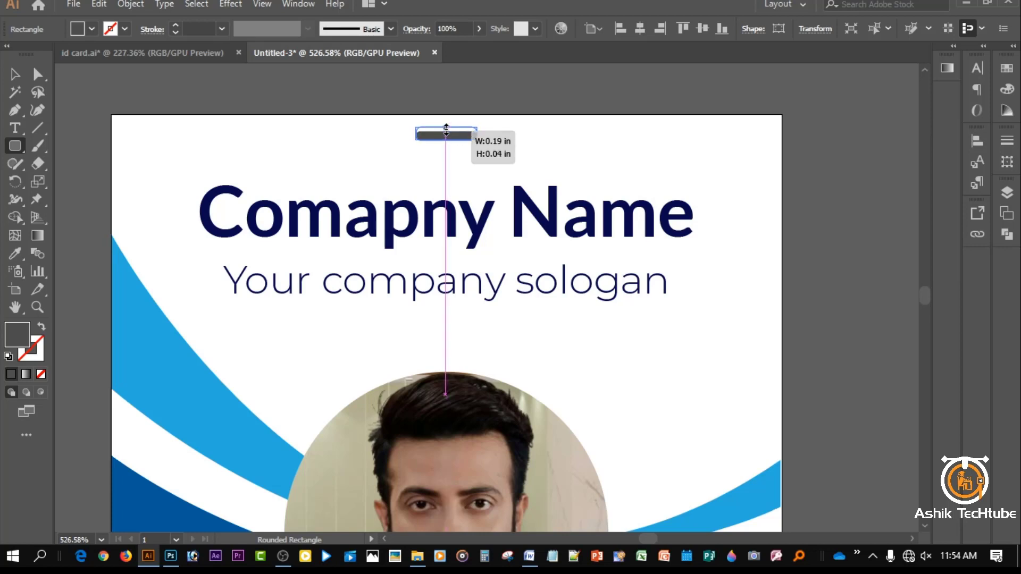
click(477, 79)
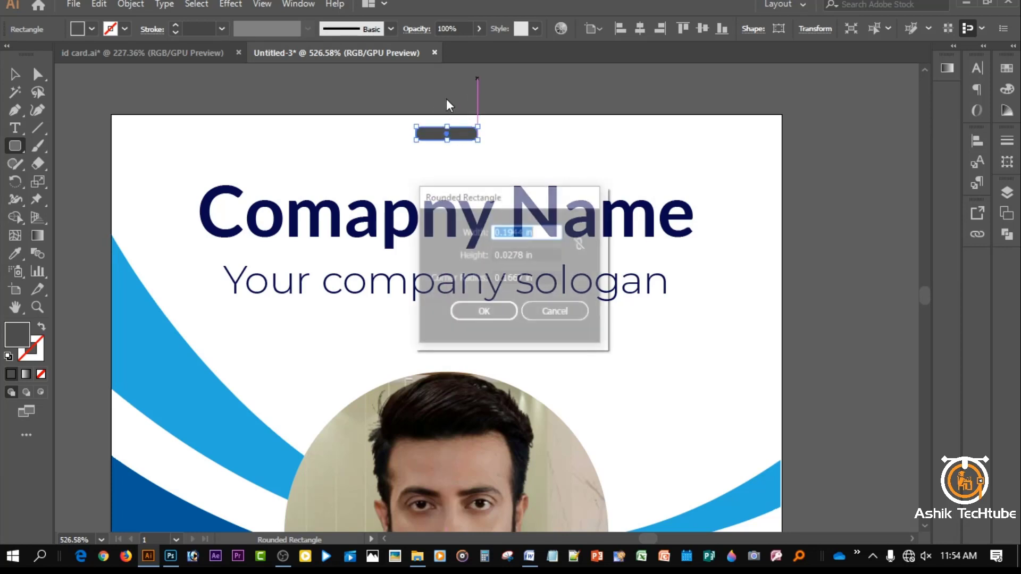
click(556, 313)
- Fill the lanyard slot with a dark grey swatch, then deselect it
double_click(22, 342)
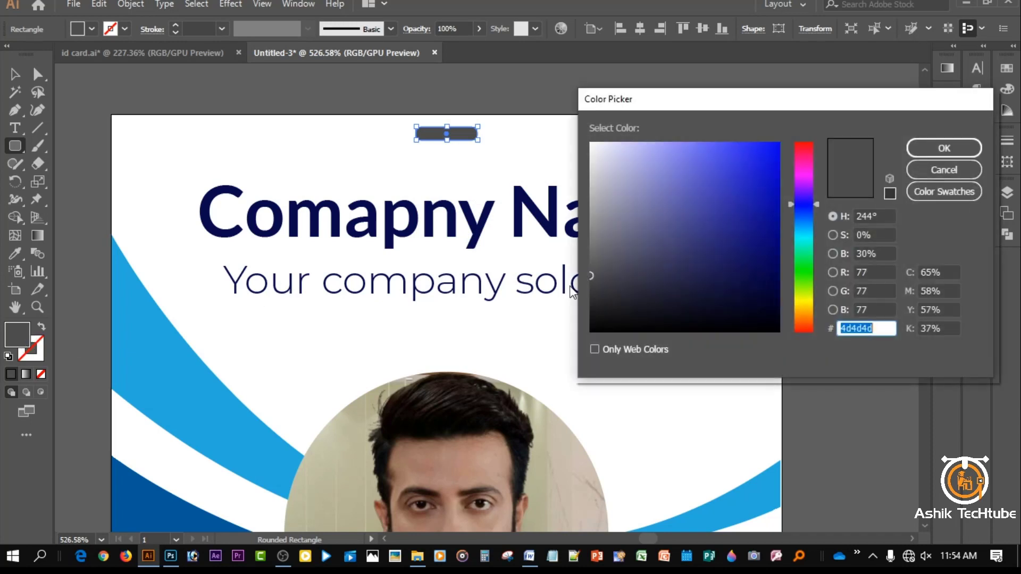
click(944, 169)
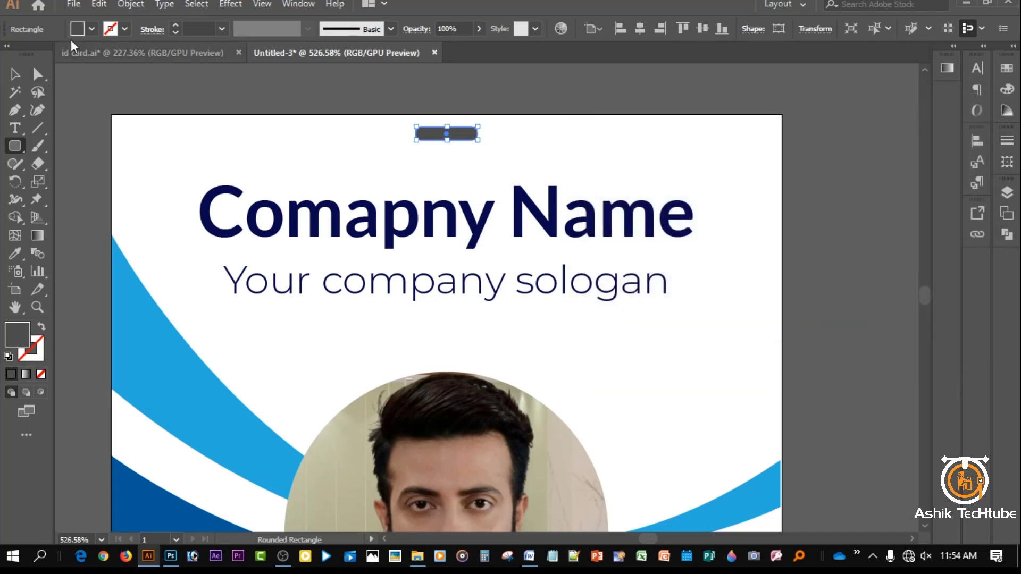
click(91, 29)
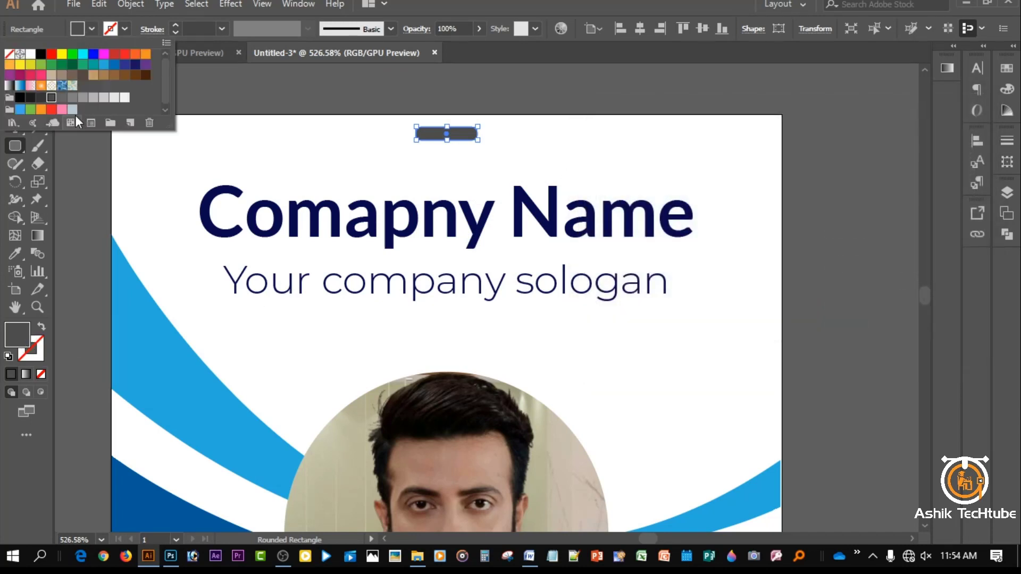
click(40, 100)
click(269, 88)
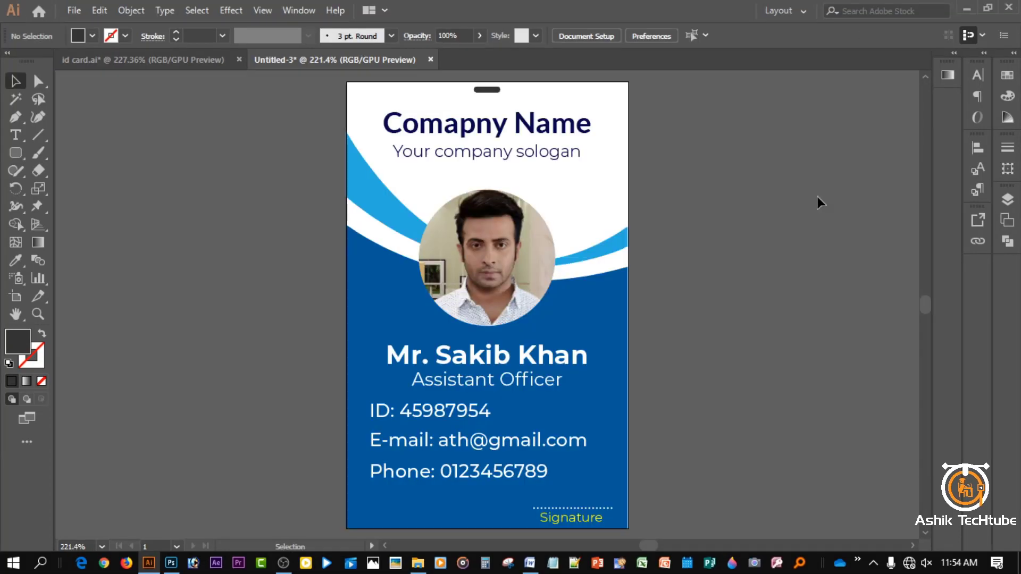